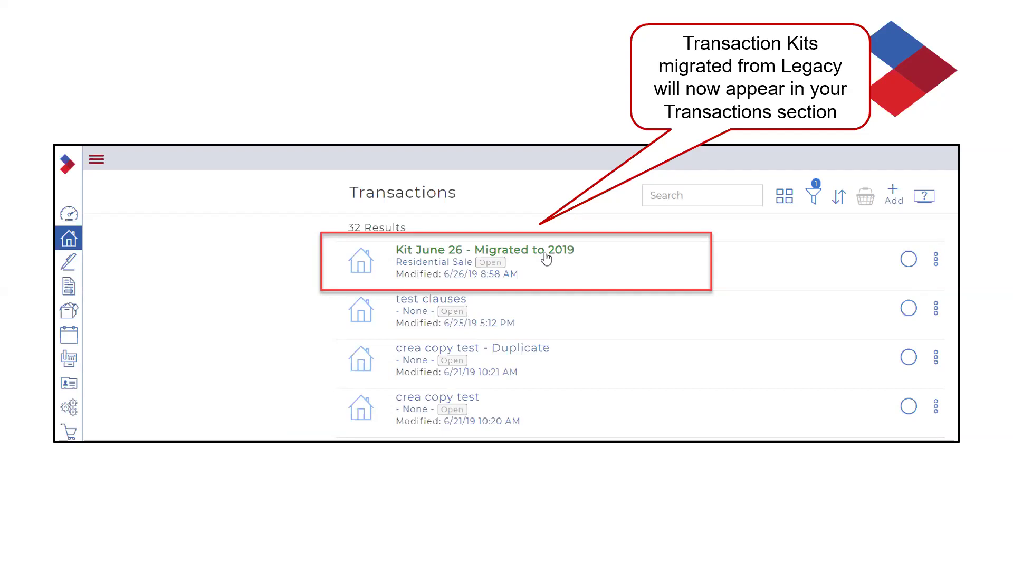
Step: Open the 'Kit June 26 - Migrated to 2019' transaction dashboard listing its migrated PDF documents
left_click(546, 257)
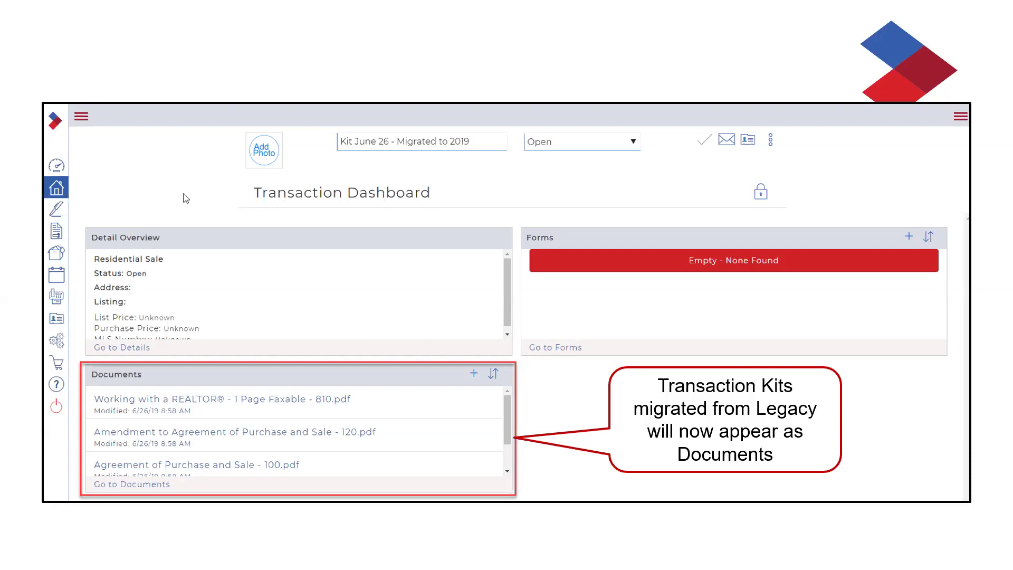
Step: End the slideshow and return to the live Member Dashboard with recent transactions
left_click(186, 199)
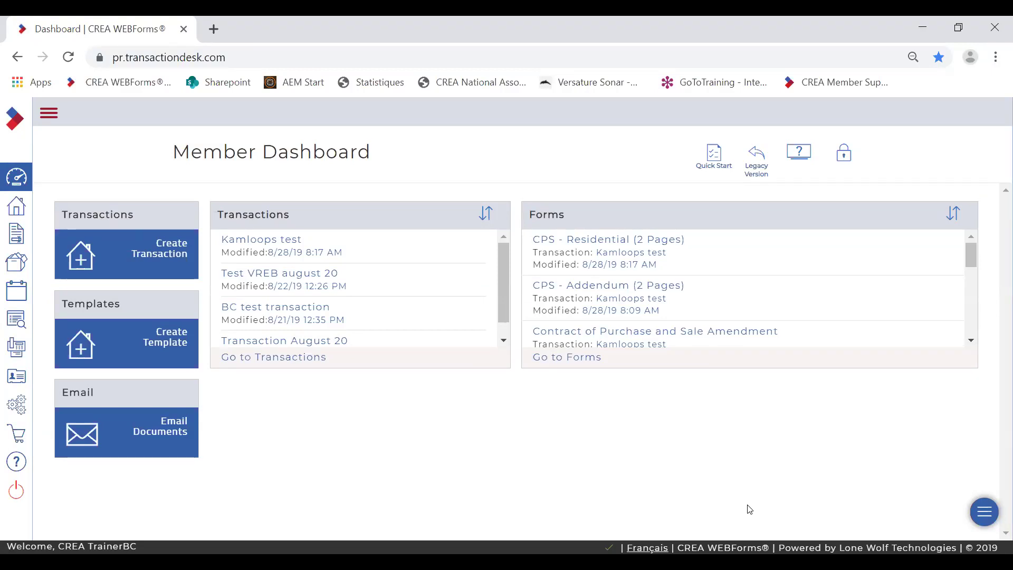
Step: Unlock the dashboard, add Create contact and Documents widgets, narrow Forms, then relock the layout
left_click(843, 155)
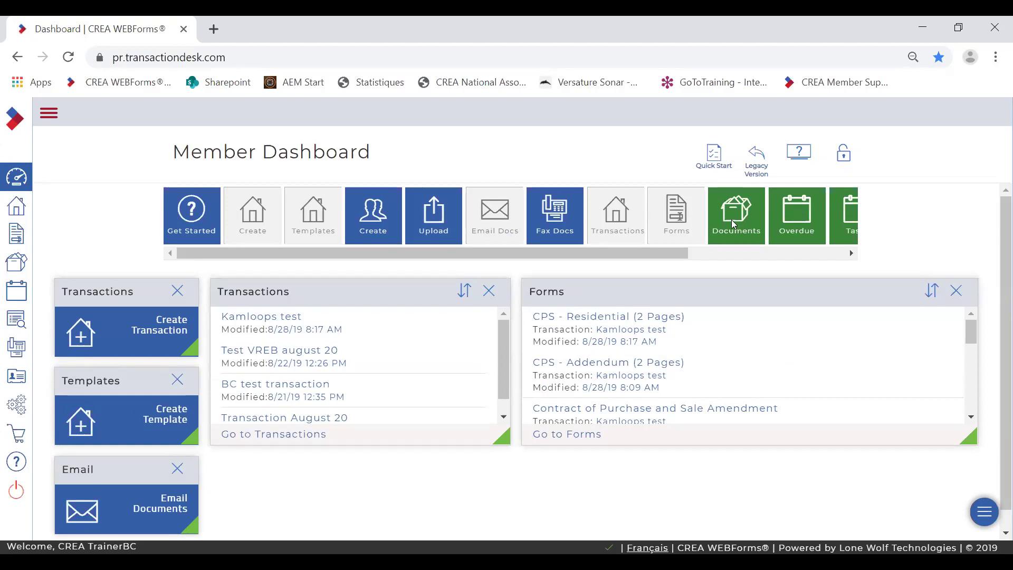
left_click_drag(377, 217, 262, 496)
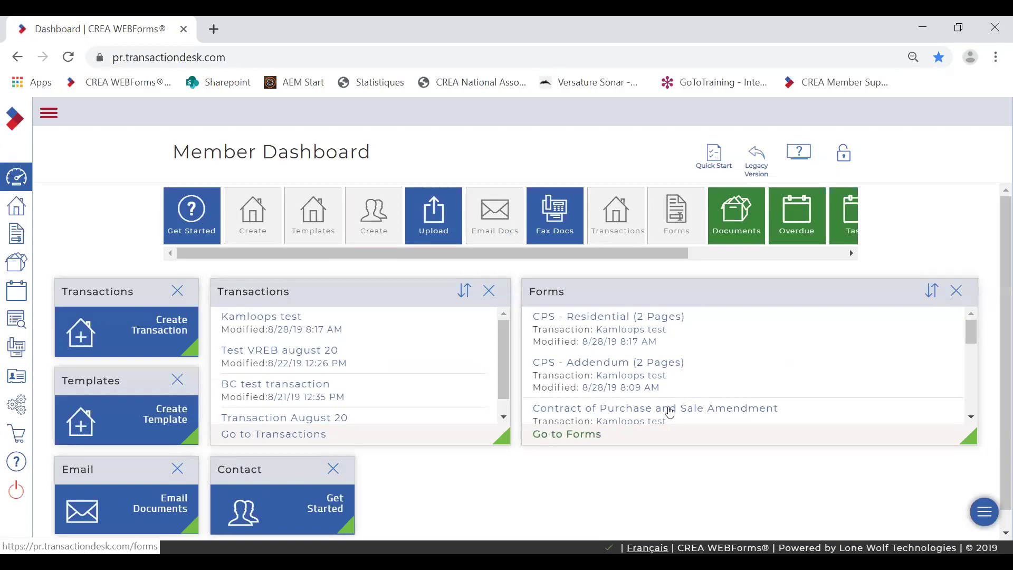
left_click_drag(662, 254, 790, 249)
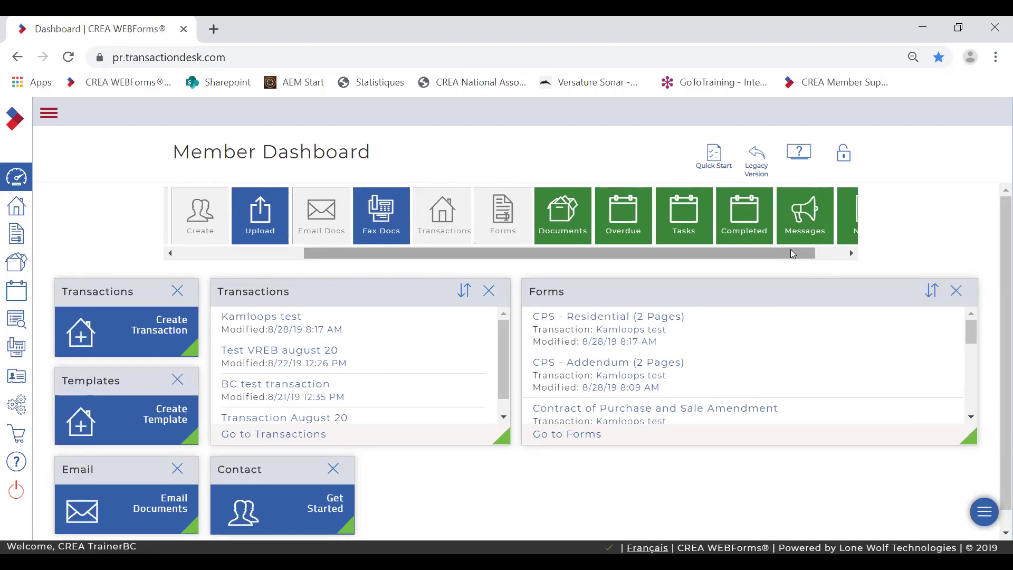
left_click_drag(549, 228, 459, 504)
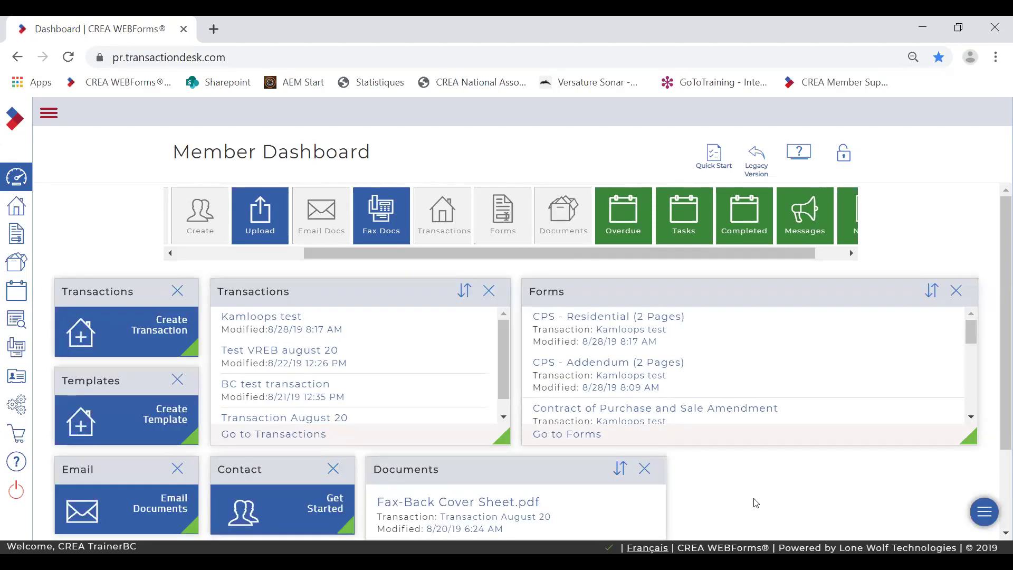
left_click_drag(971, 438, 934, 443)
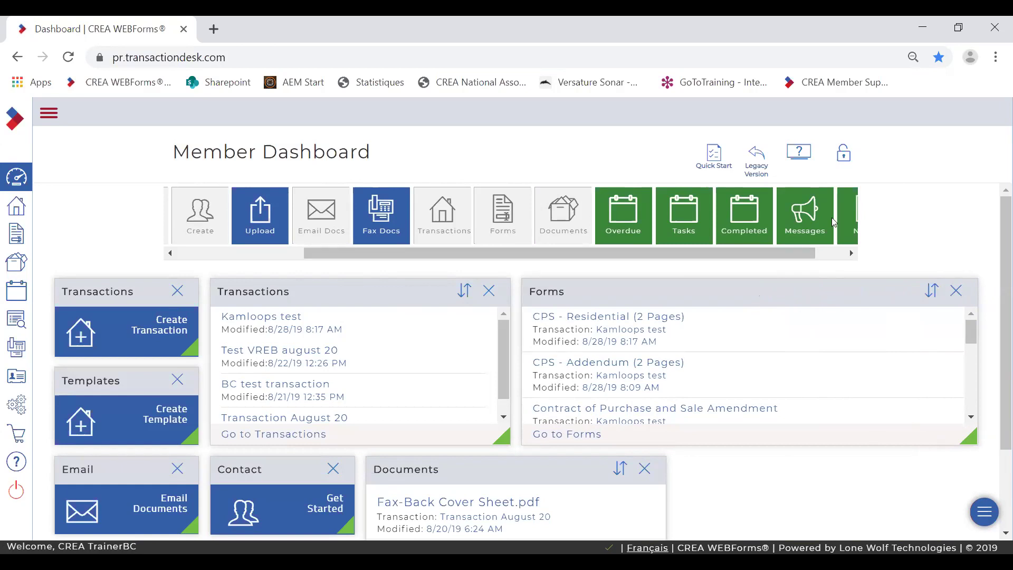
left_click(844, 153)
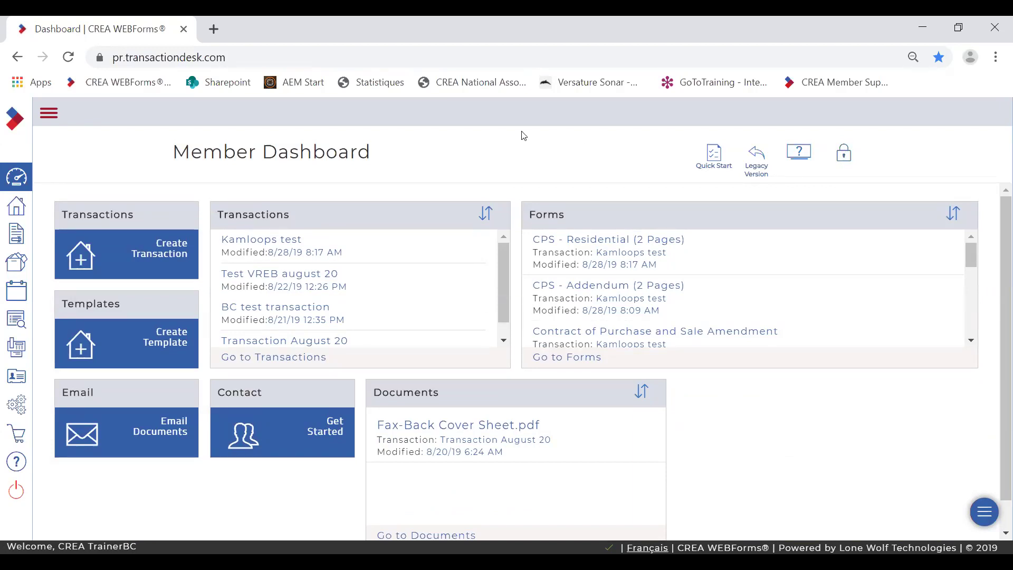
Step: Go to the Transactions page listing four open transactions, including Kamloops test
left_click(48, 114)
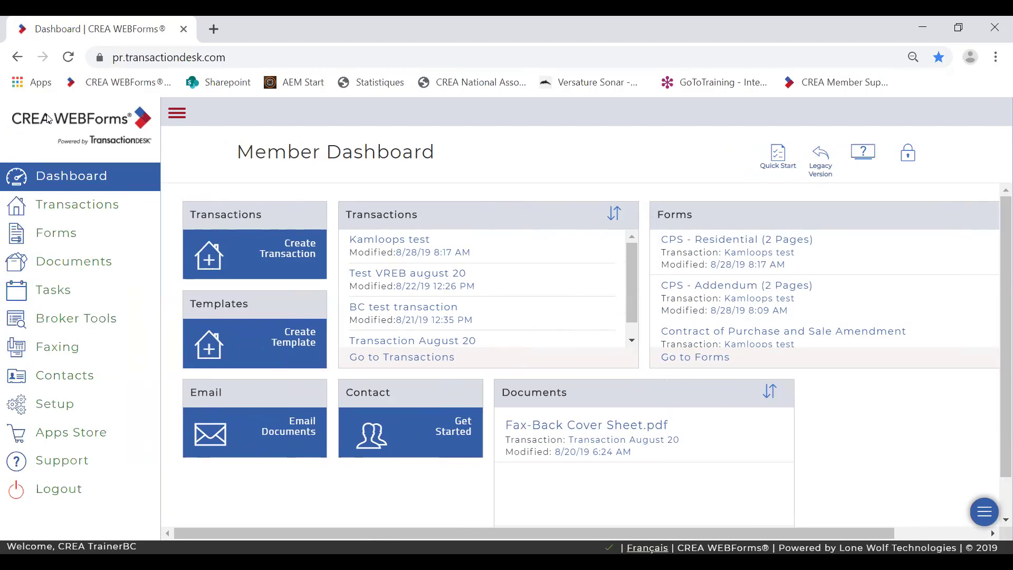
left_click(46, 207)
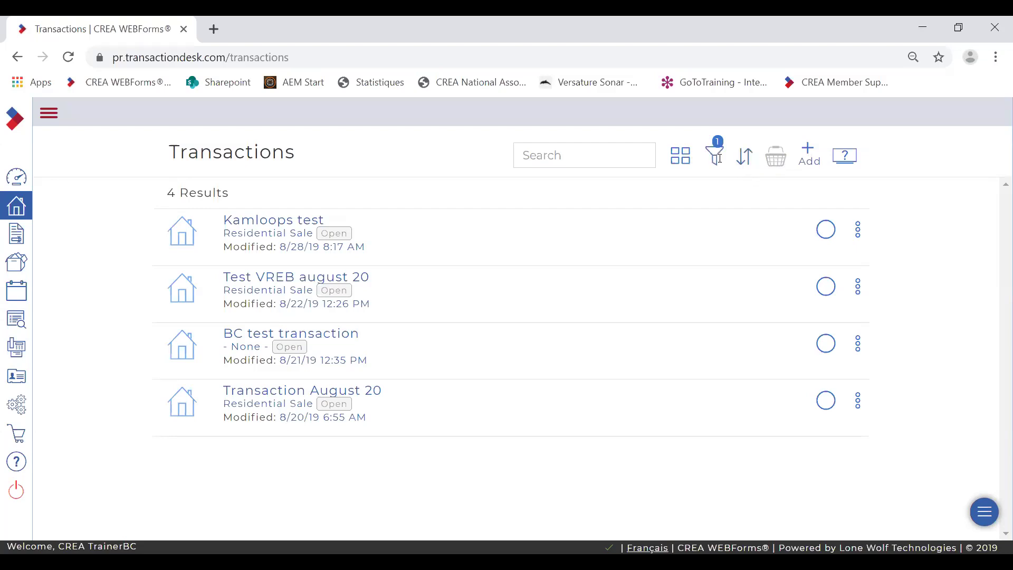
Step: Toggle transactions between grid and list view, then go to the Forms library
left_click(680, 159)
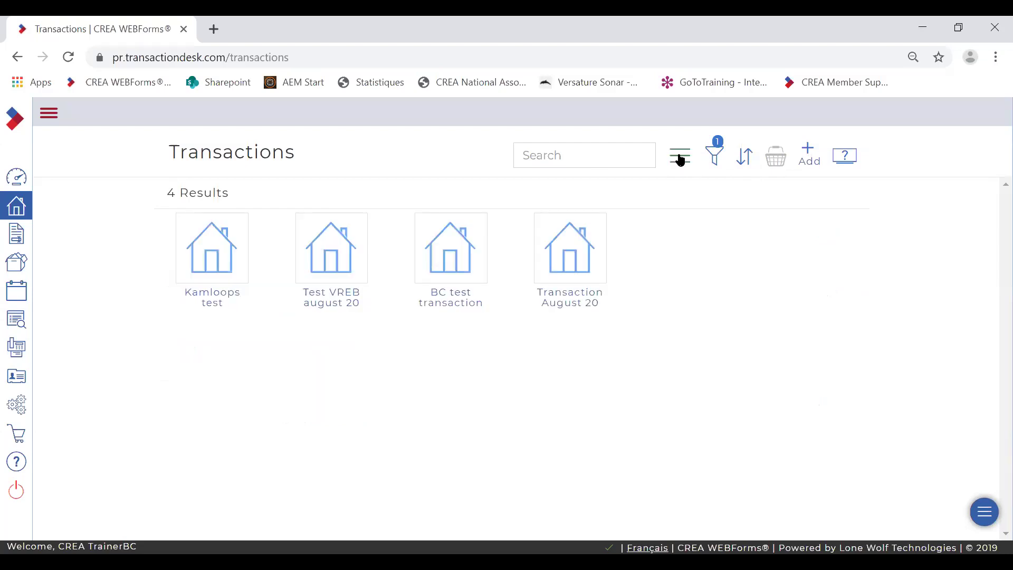
left_click(681, 158)
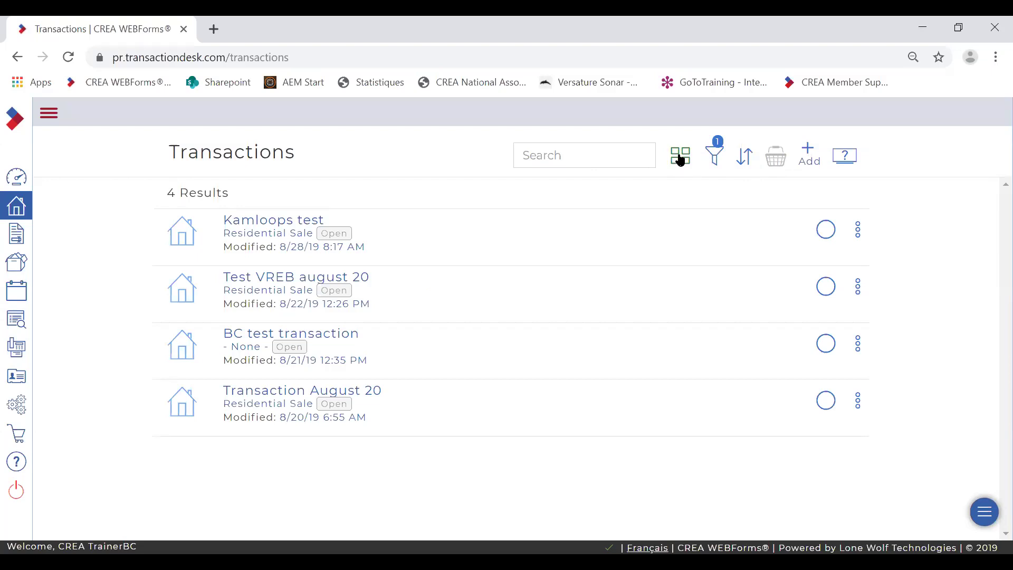
left_click(49, 115)
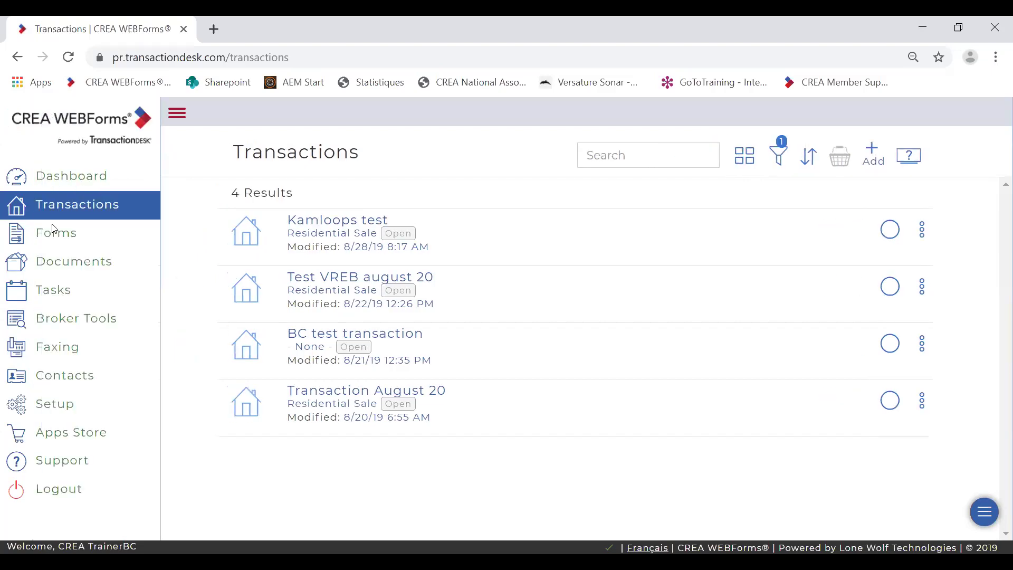
left_click(58, 236)
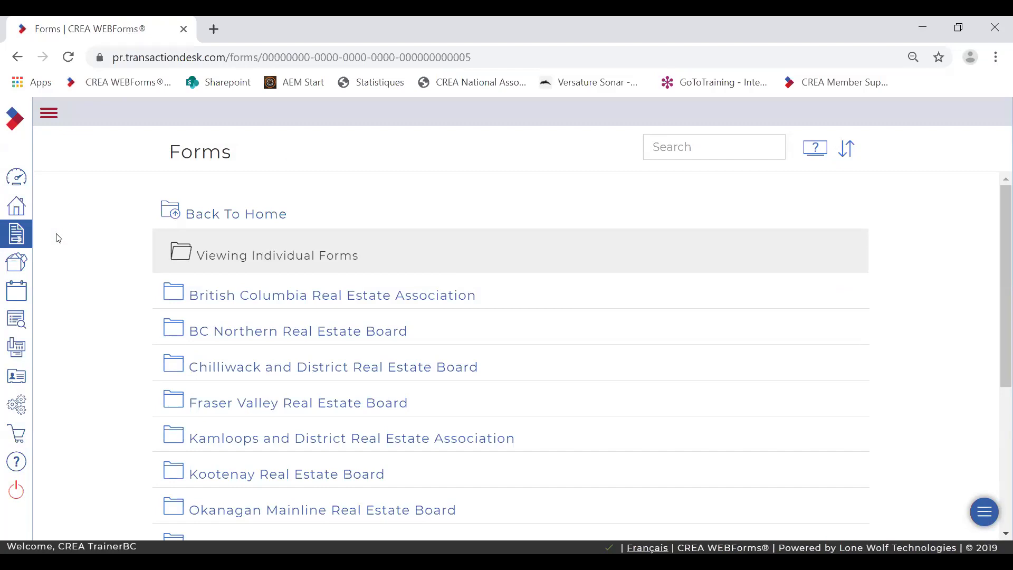
Step: Go to the Documents page showing Inbox, My Folders, Shared Documents and Transaction folders
left_click(48, 113)
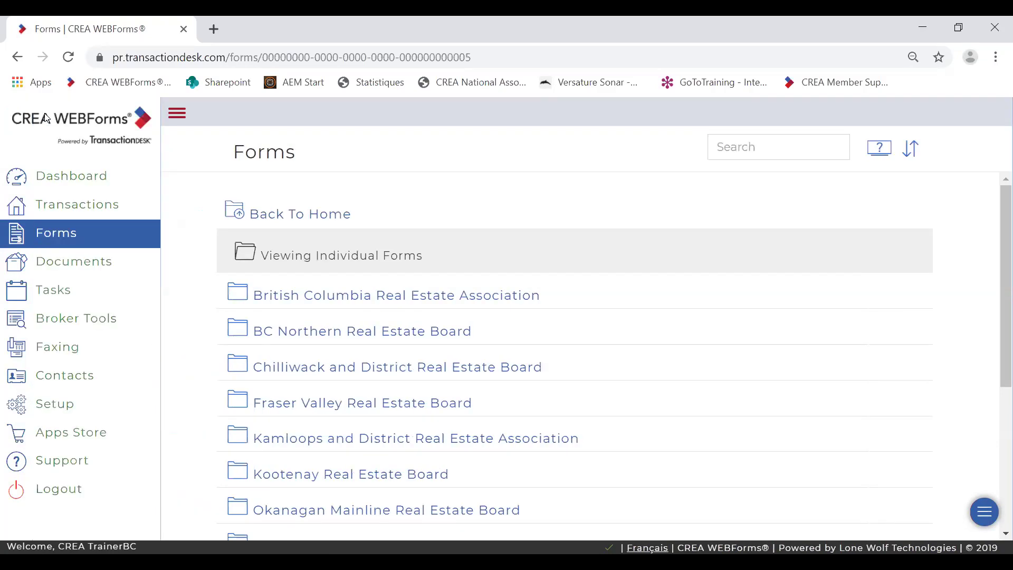
left_click(39, 262)
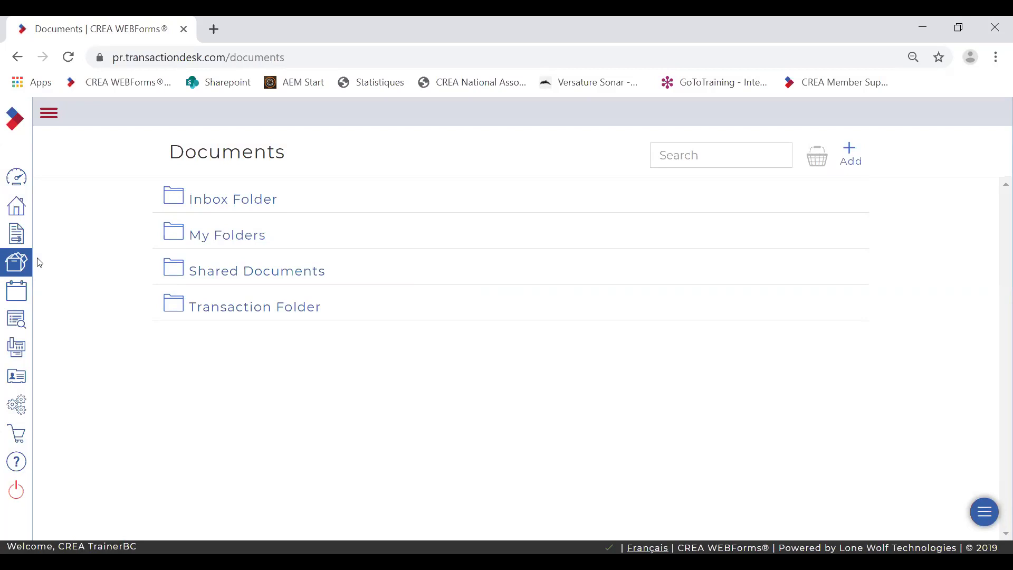
Step: Go to the Tasks page showing the Get report task for Kamloops test
left_click(51, 116)
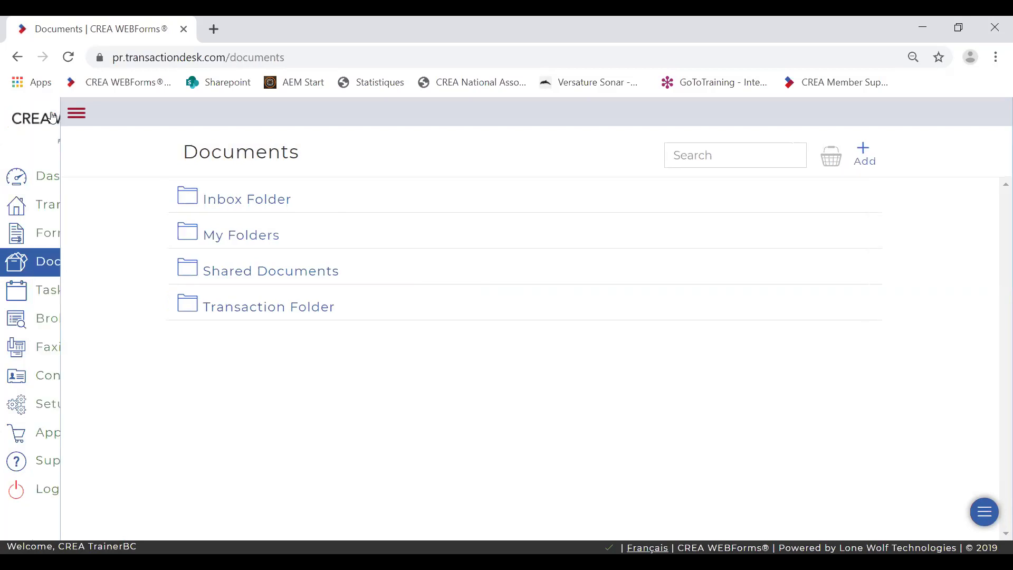
left_click(48, 295)
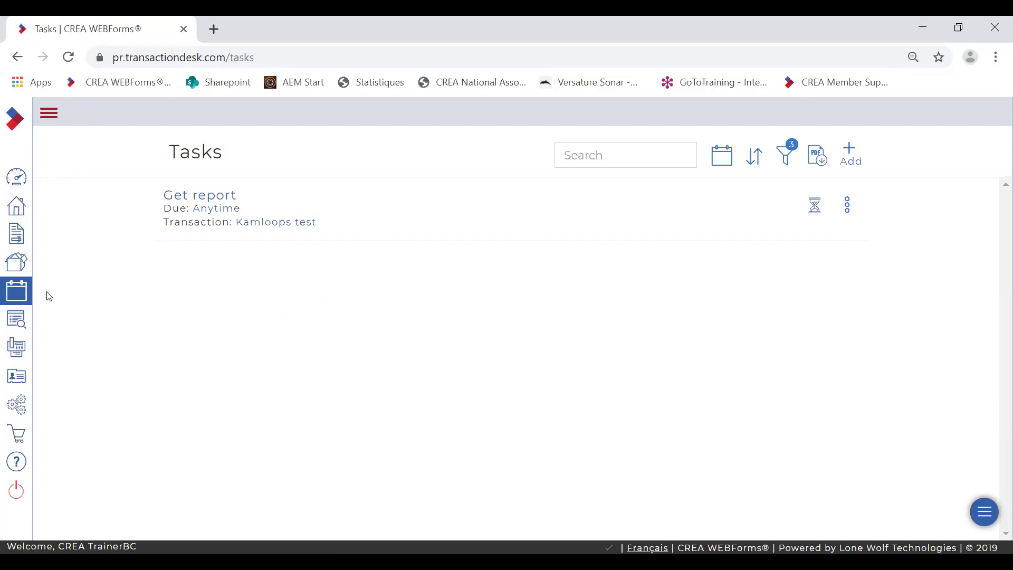
Step: Go to the Faxing page with empty recipient, subject and message fields
left_click(53, 114)
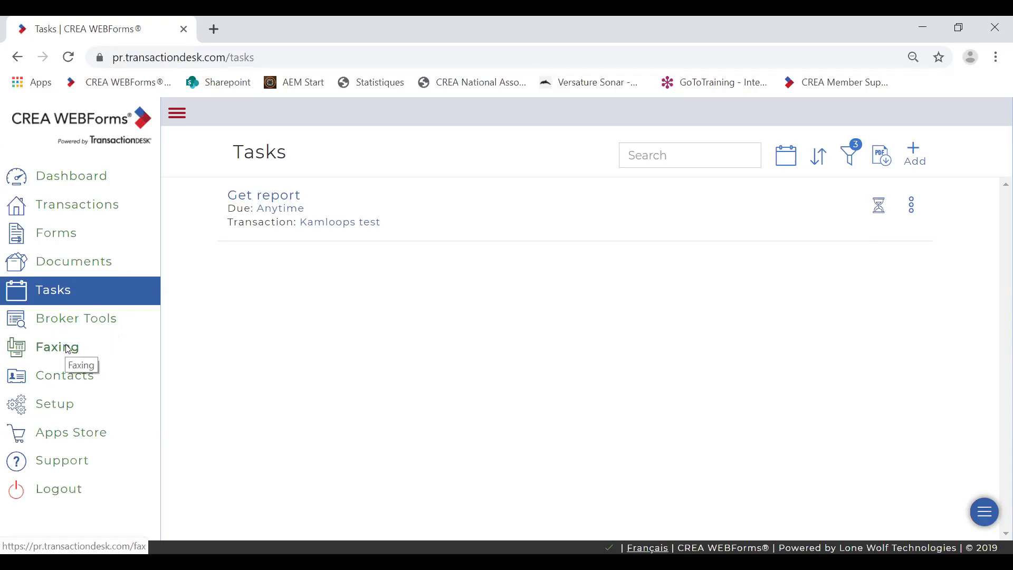
left_click(67, 349)
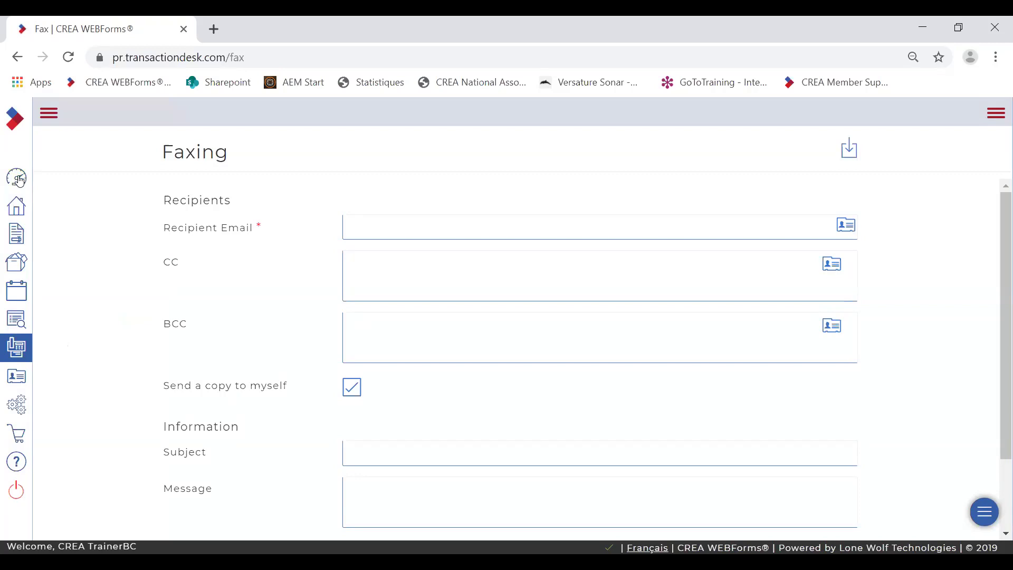
left_click(45, 117)
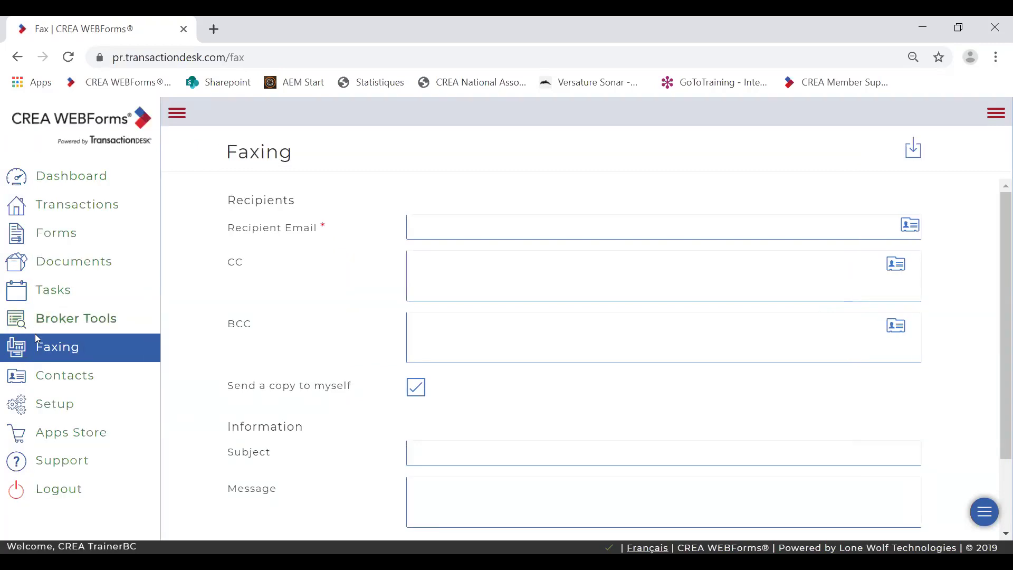
Step: Open Contacts and start a manual new contact, viewing the available contact types
left_click(42, 384)
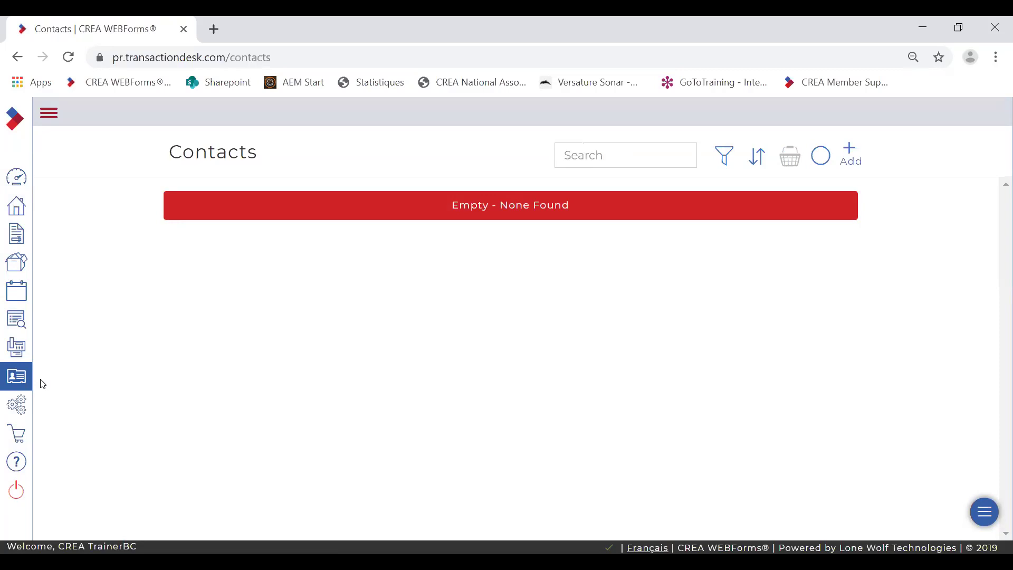
left_click(851, 153)
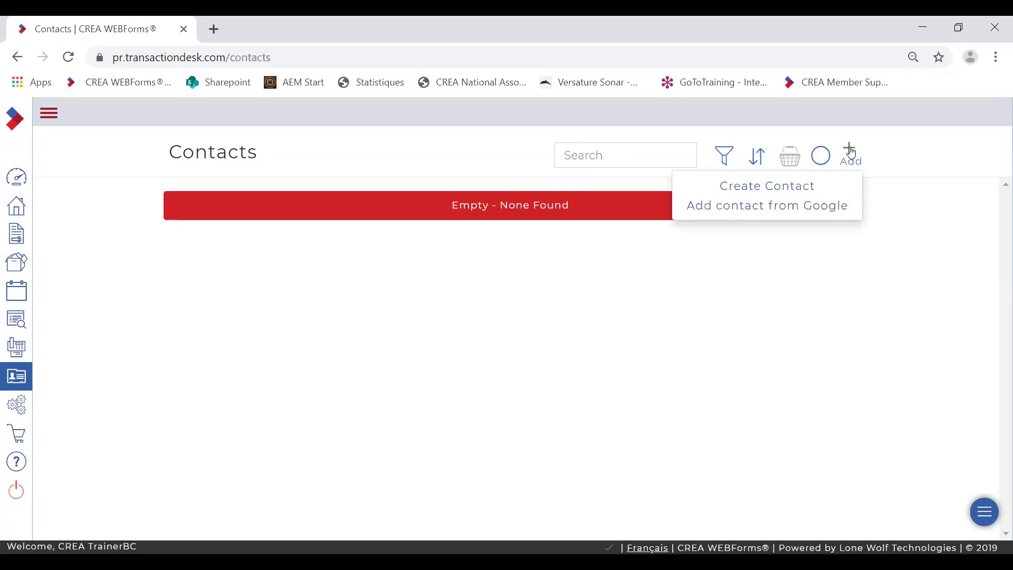
left_click(783, 187)
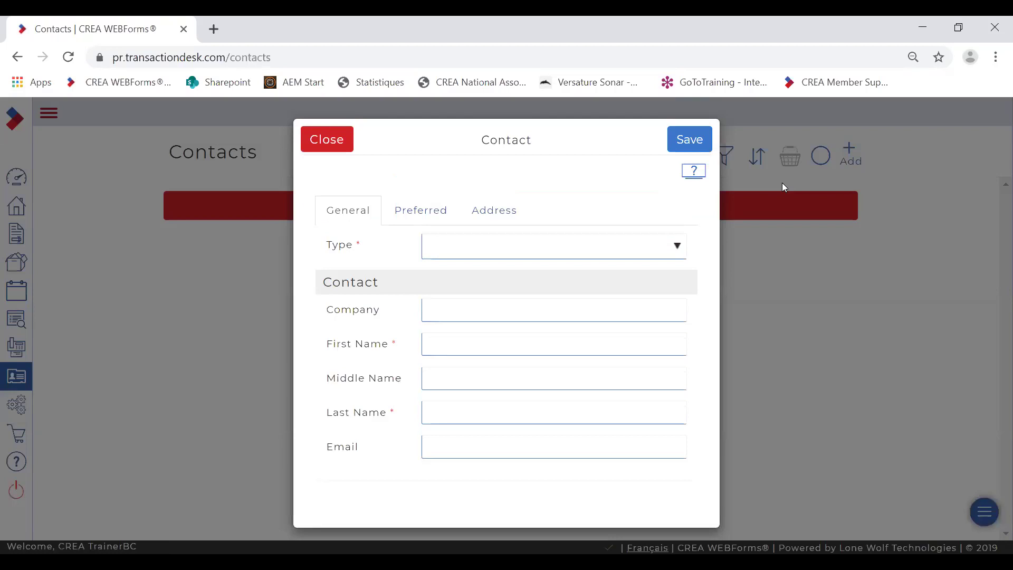
left_click(677, 250)
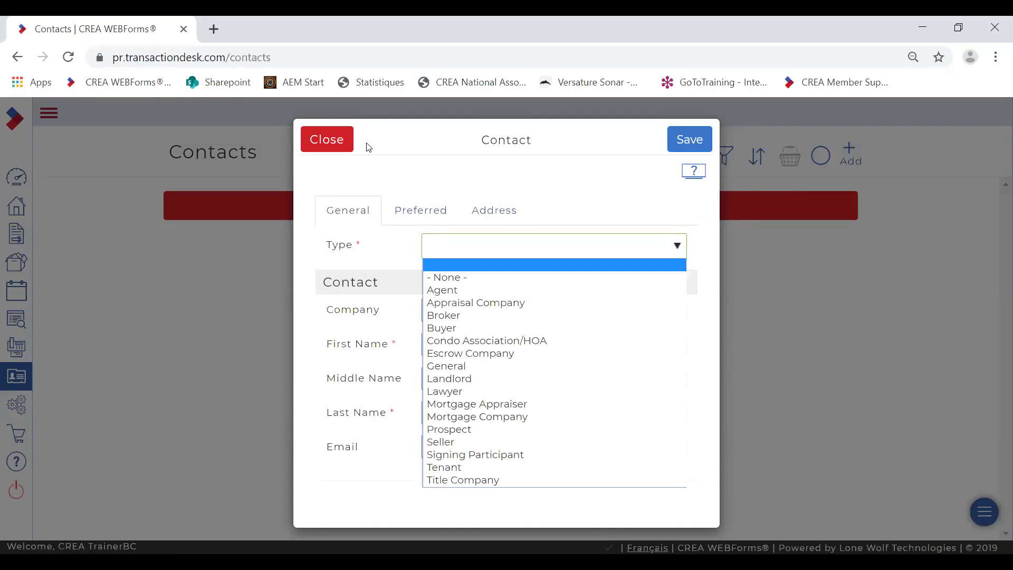
Step: Discard the new contact form, review the add-contact options, and open Settings
left_click(340, 140)
left_click(339, 141)
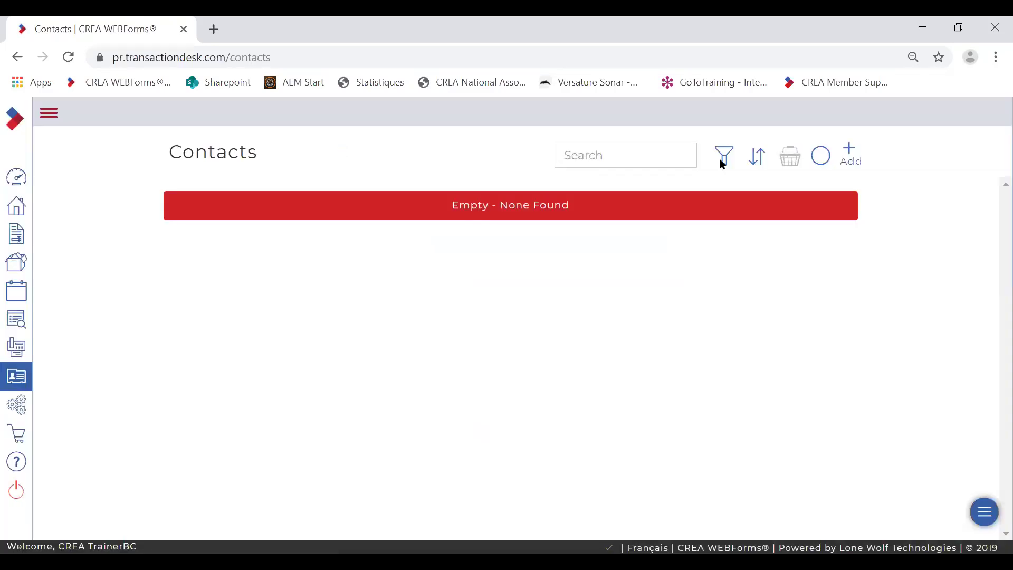
left_click(849, 155)
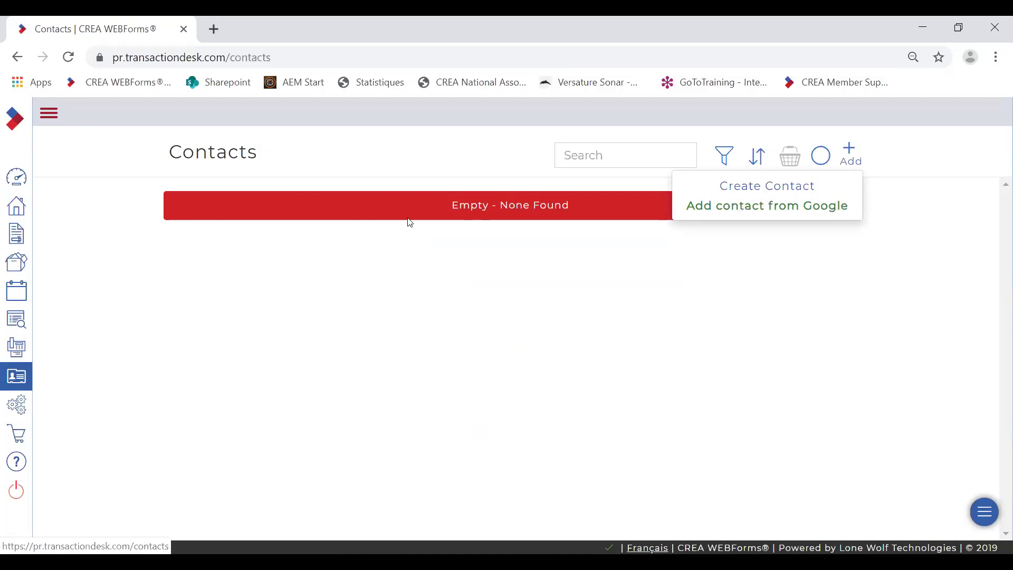
left_click(48, 117)
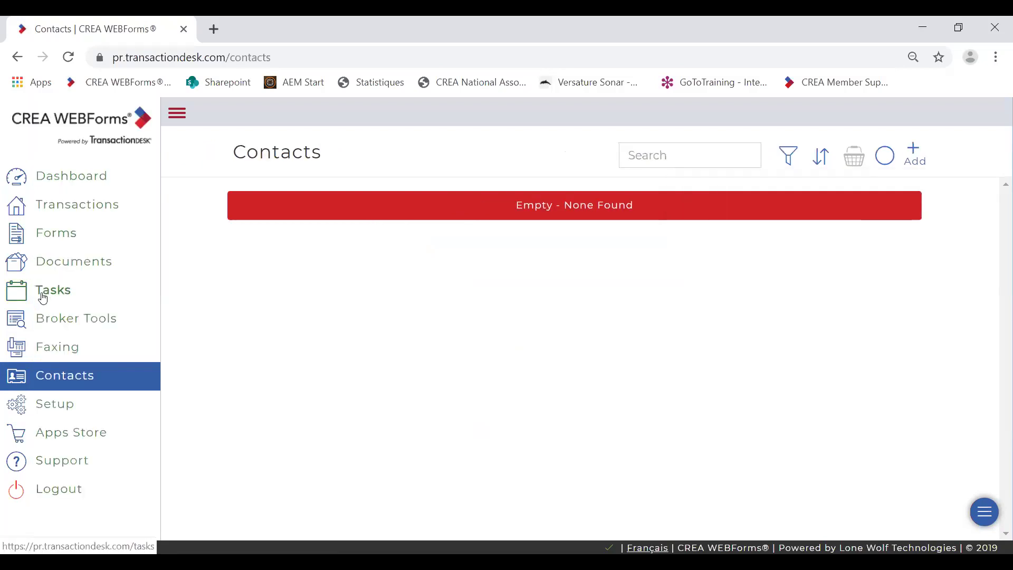
left_click(45, 407)
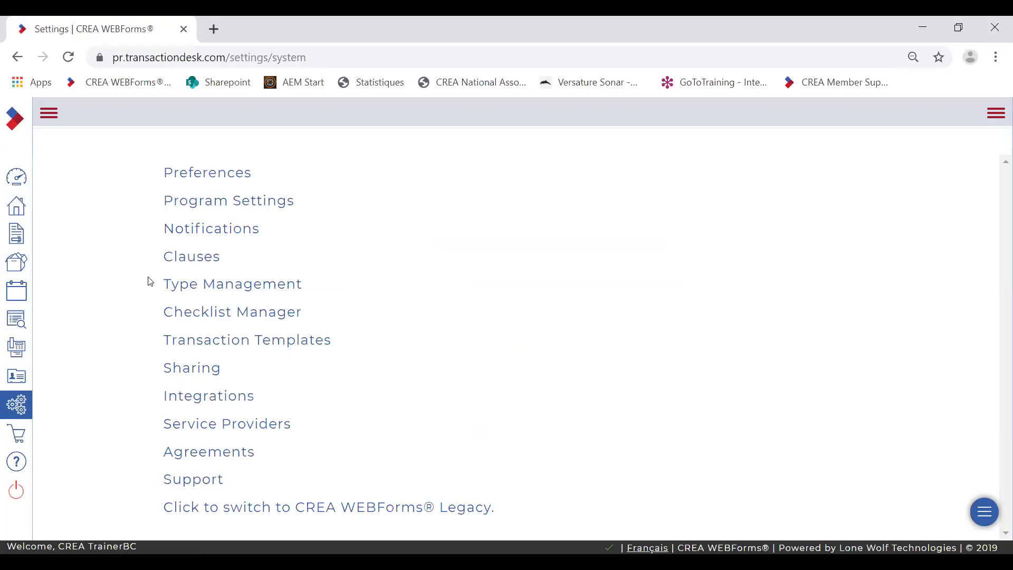
Step: Open the Preferences settings and expand the Email Signature section
left_click(196, 176)
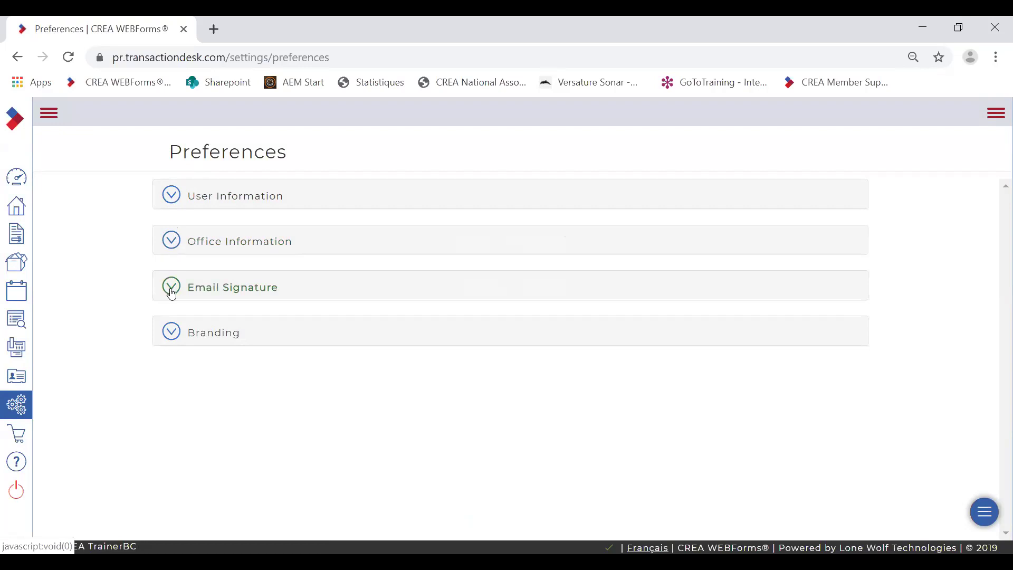
left_click(171, 288)
Step: Review the email signature box and the Branding image areas, then return to the setup list
left_click(311, 338)
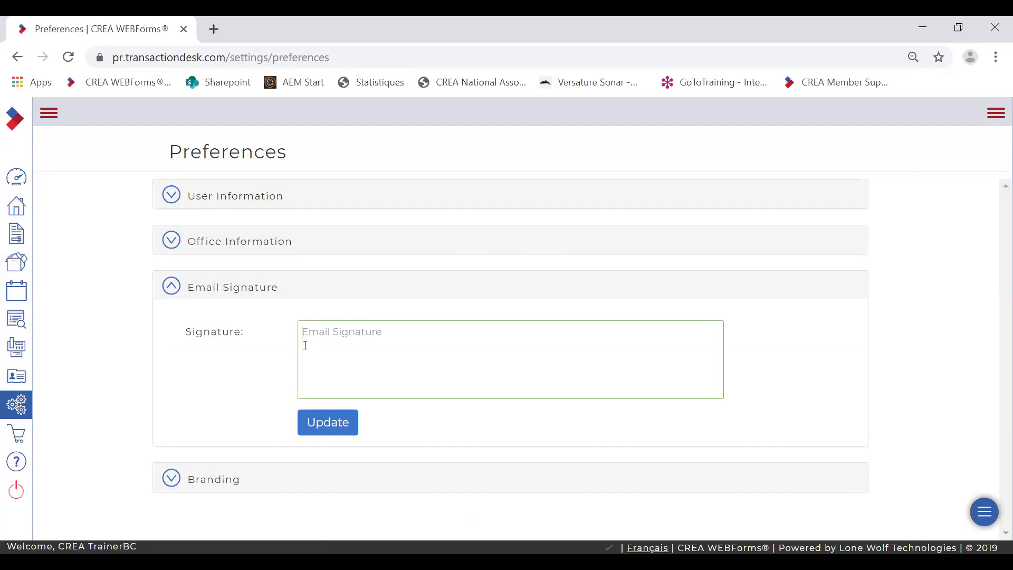
left_click(172, 481)
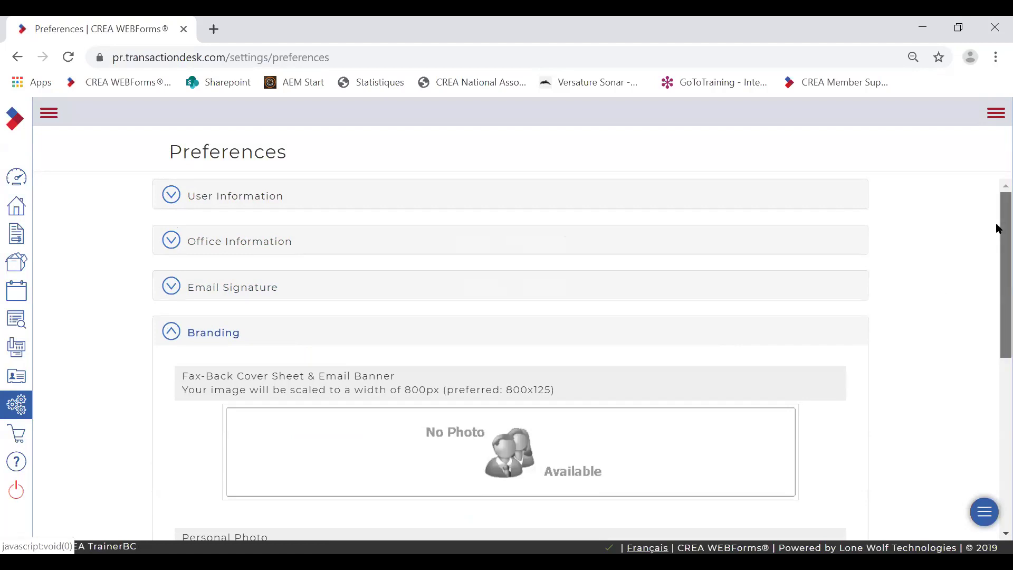
left_click_drag(998, 225, 997, 289)
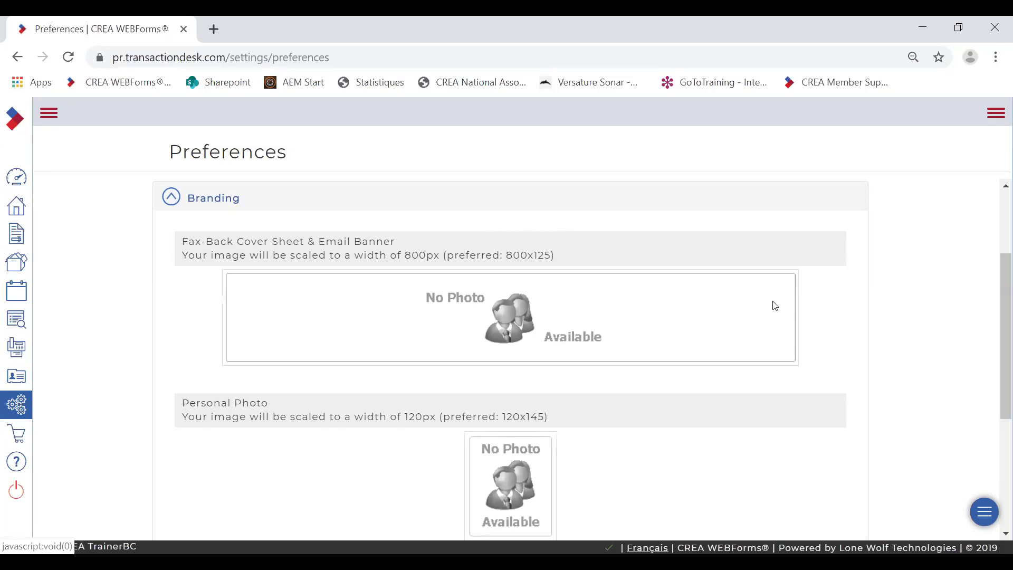
left_click_drag(997, 292, 996, 366)
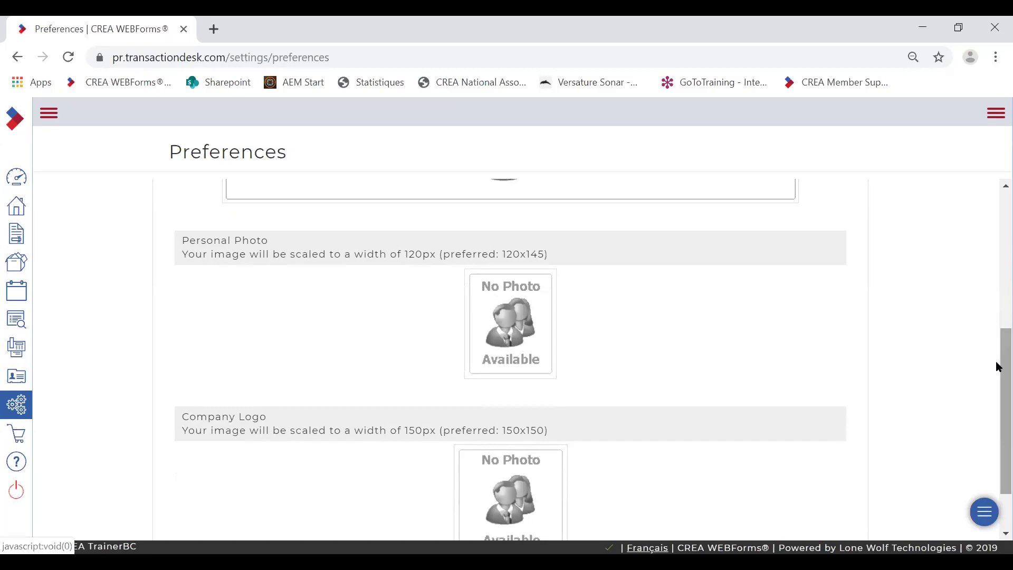
scroll(996, 369, "down", 3)
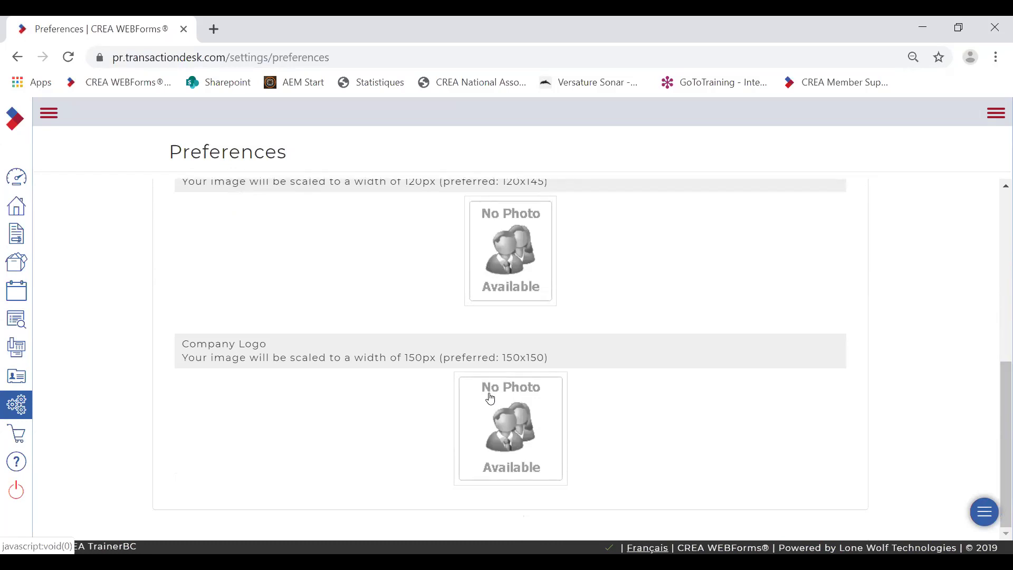
left_click(16, 406)
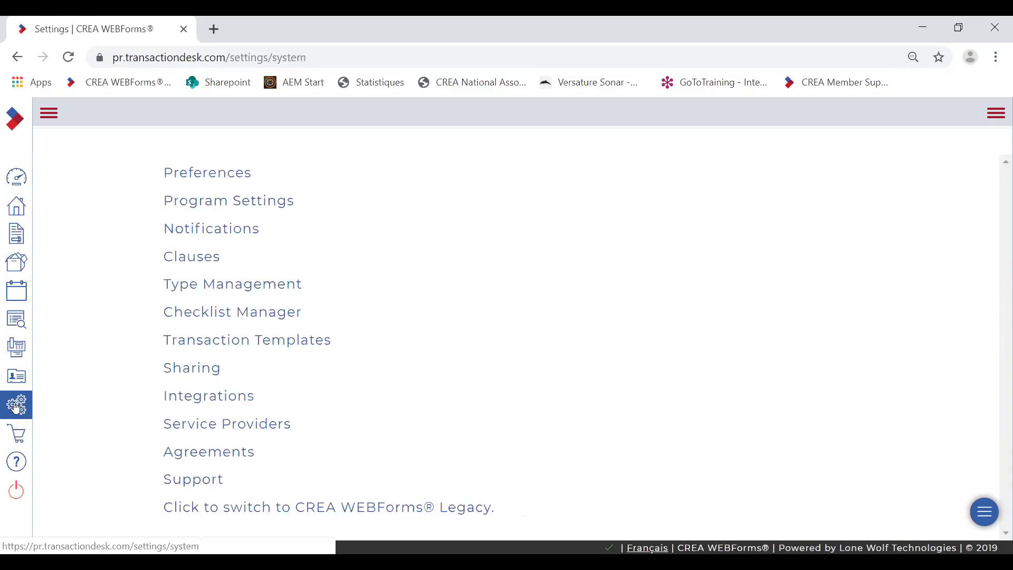
Step: View the Program Settings sections, then go back and open Notifications settings
left_click(220, 203)
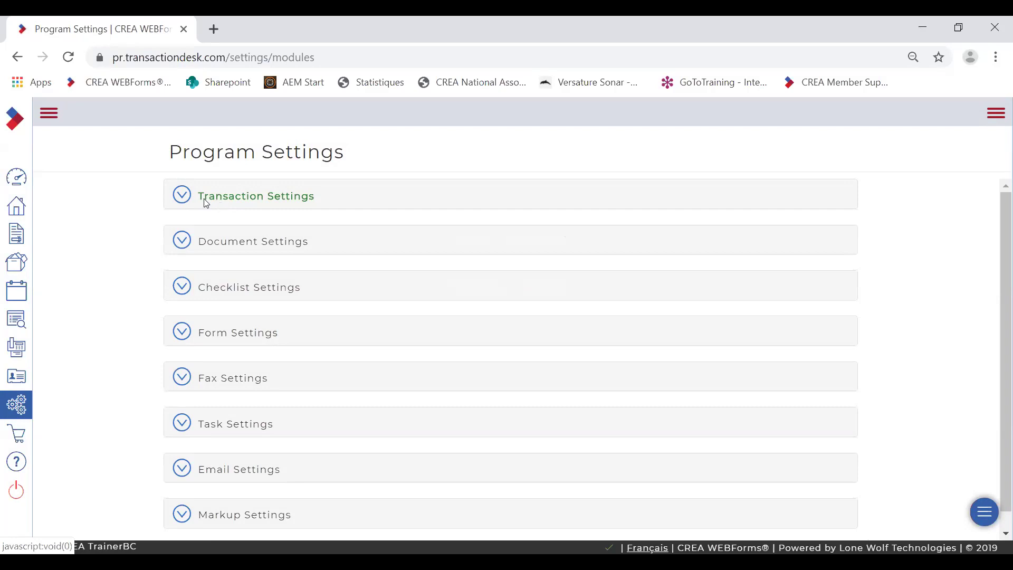
left_click(17, 404)
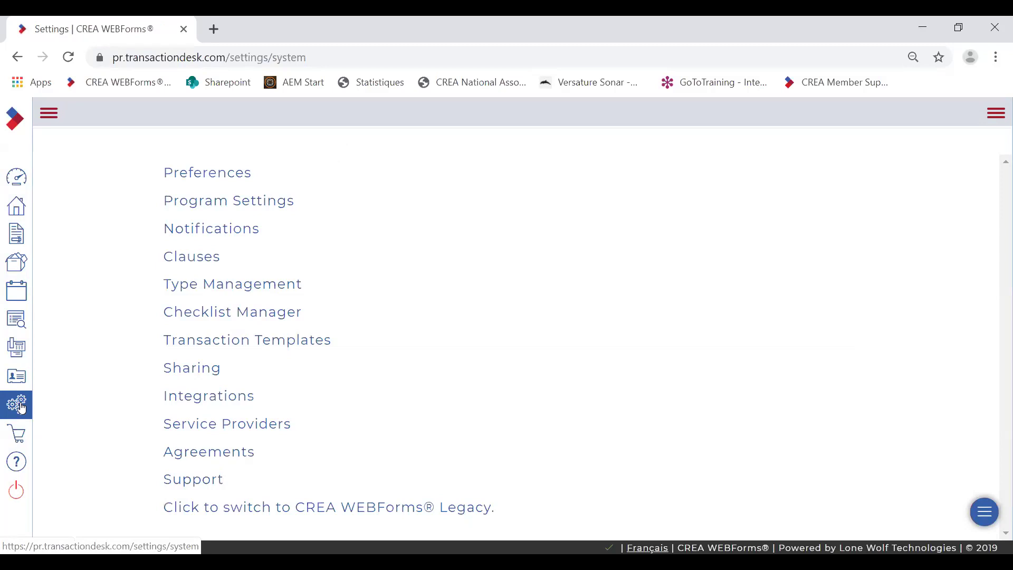
left_click(236, 231)
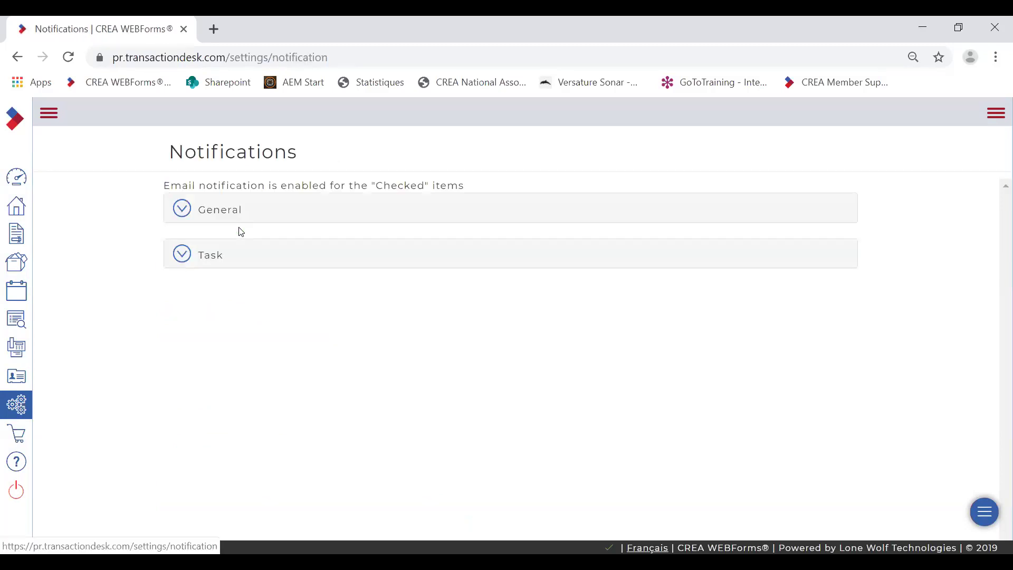
Step: Expand the General and Task notification options, then go back and open Type Management
left_click(182, 211)
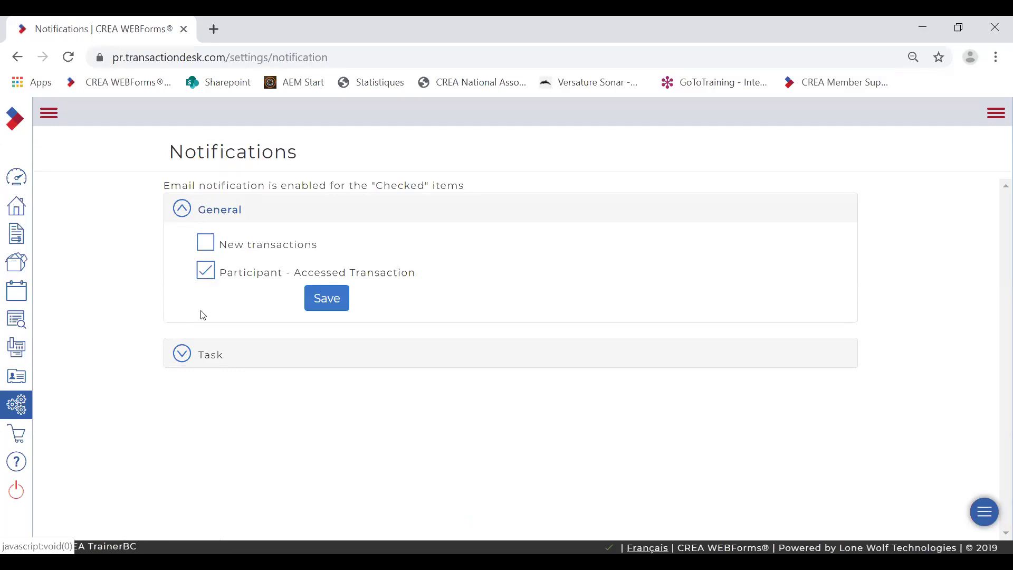
left_click(184, 355)
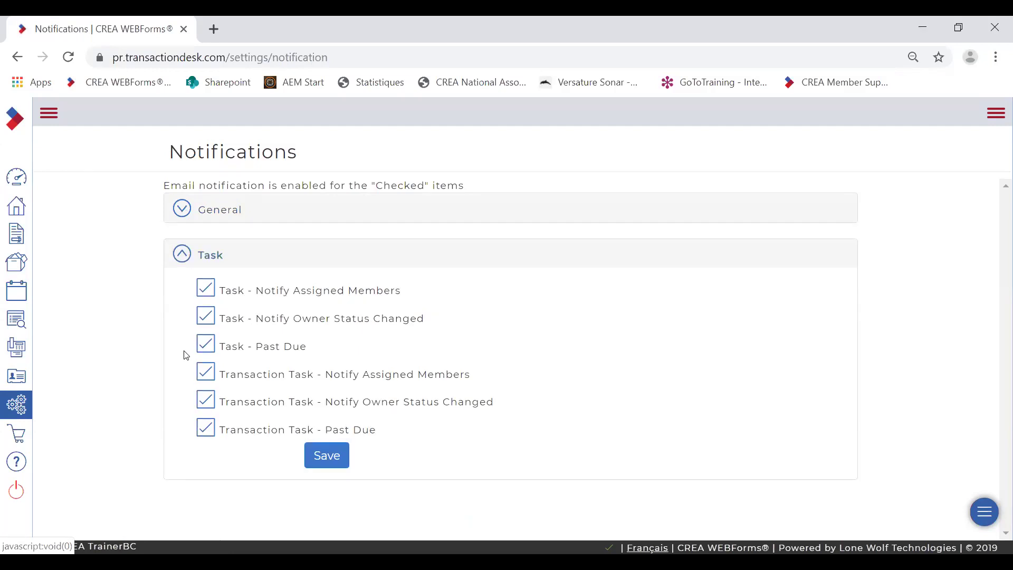
left_click(23, 405)
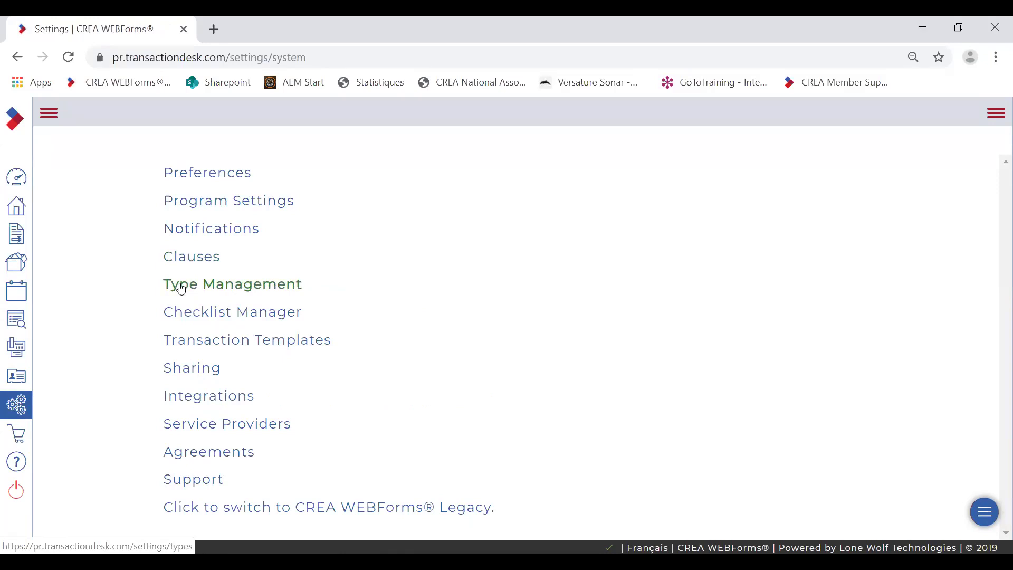
left_click(181, 288)
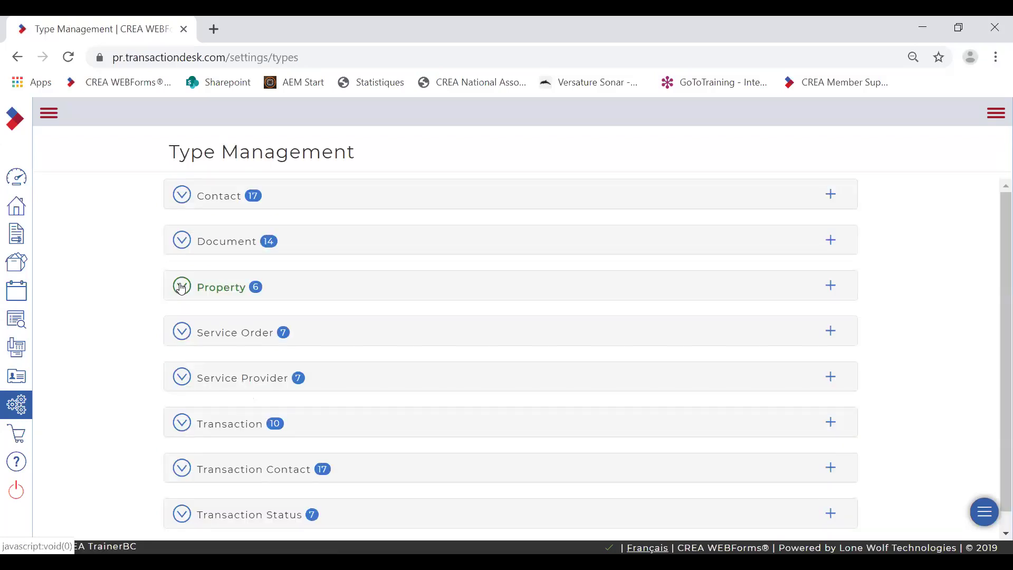
Step: Expand and collapse the Contact types list, then go back and open the Checklist Manager
left_click(182, 195)
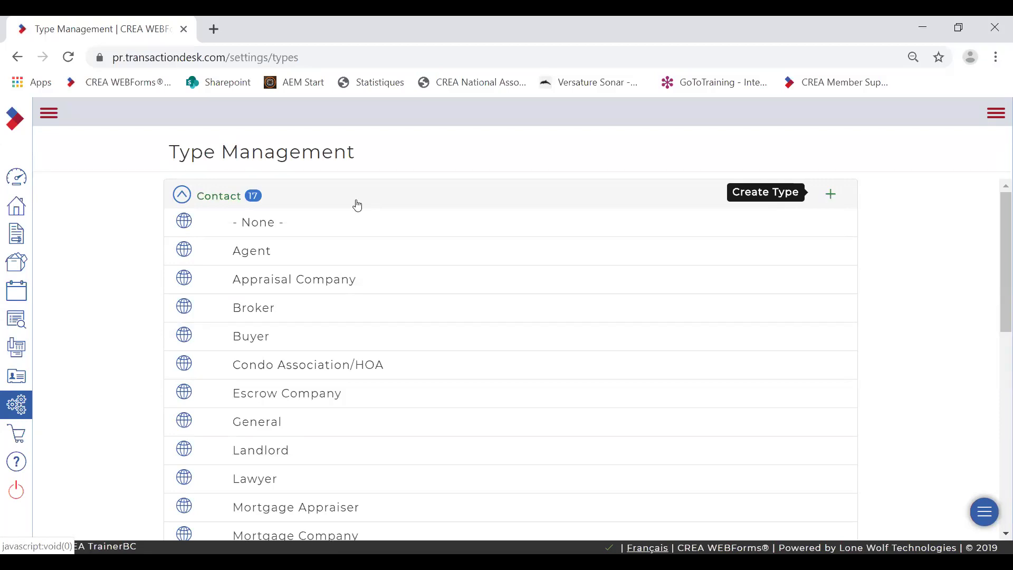
left_click(180, 200)
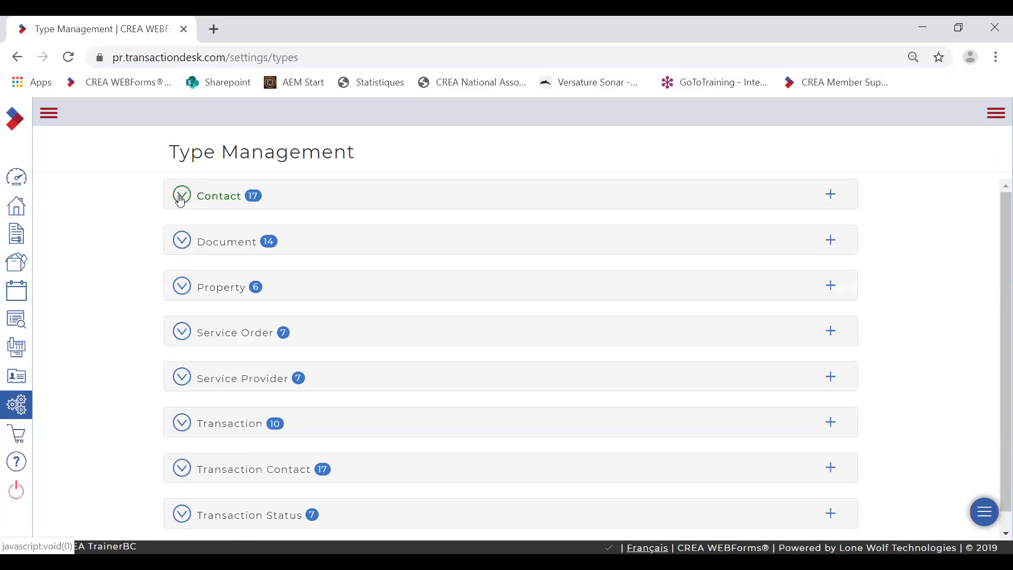
left_click(19, 405)
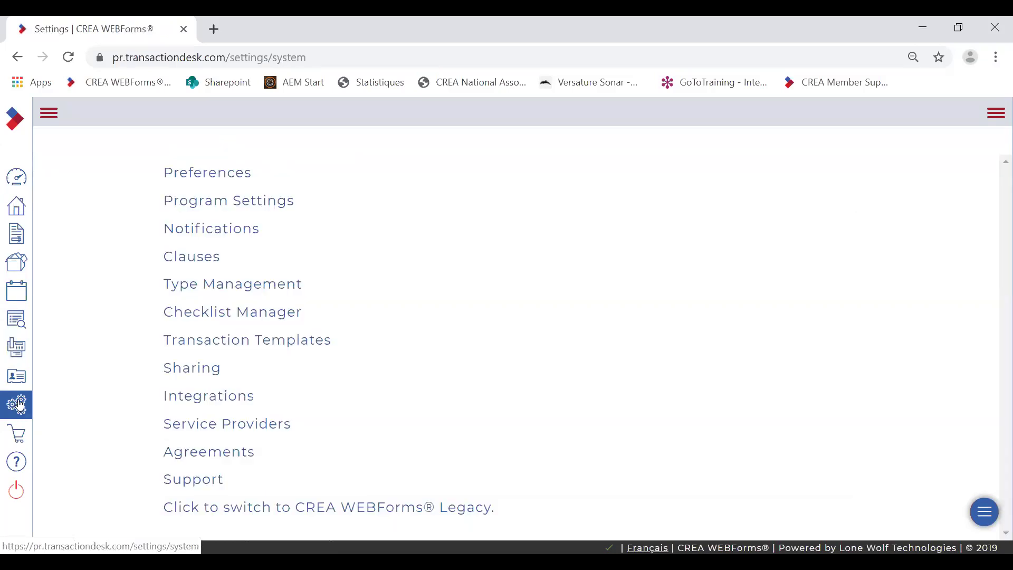
left_click(197, 315)
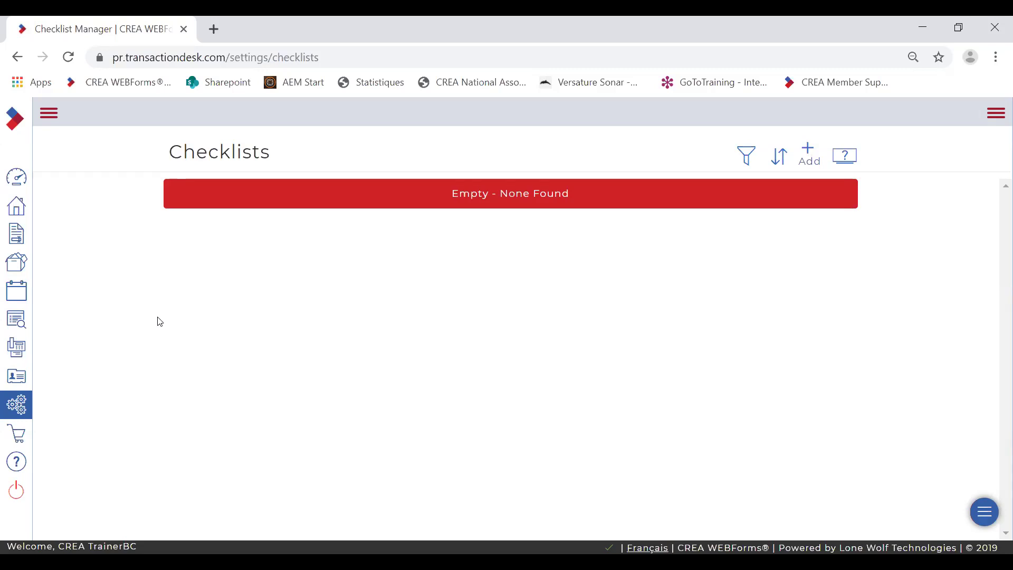
Step: Leave the empty Checklists page for the setup settings list
left_click(17, 405)
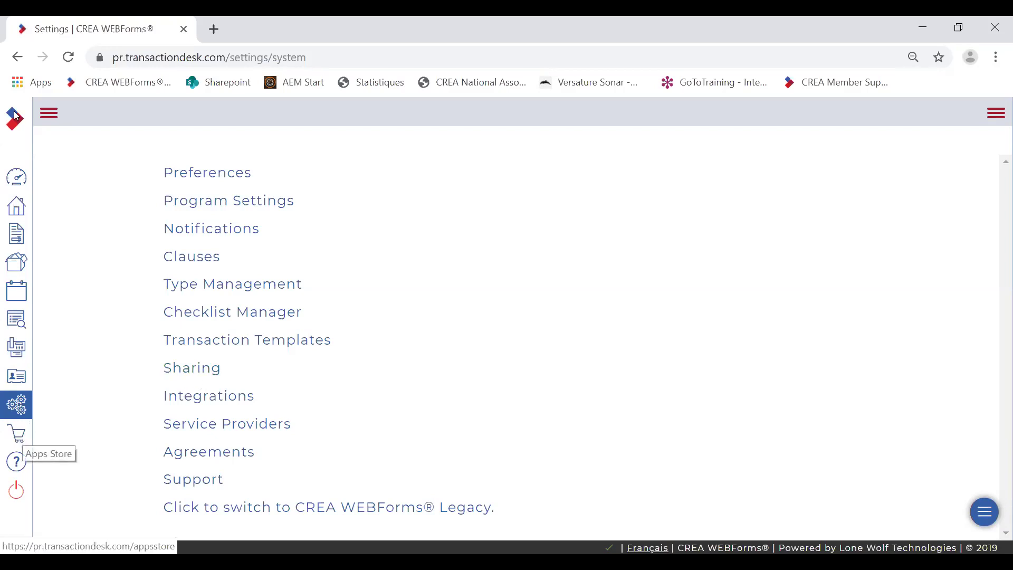
Step: Expand the labelled sidebar and open the Apps Store's eSignature providers
left_click(49, 113)
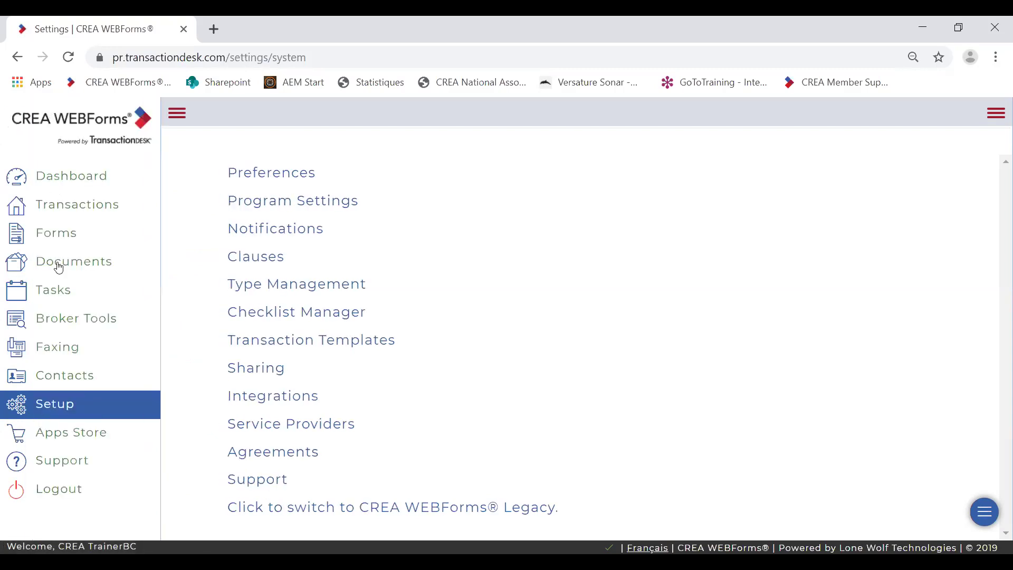
left_click(58, 438)
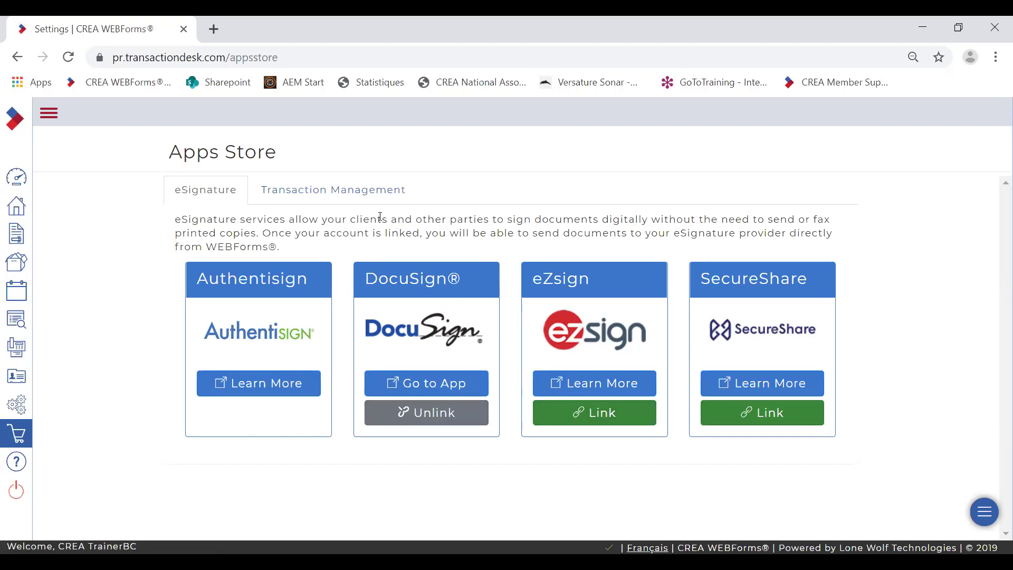
Step: Switch between the Transaction Management and eSignature app tabs, then expand the sidebar labels
left_click(334, 193)
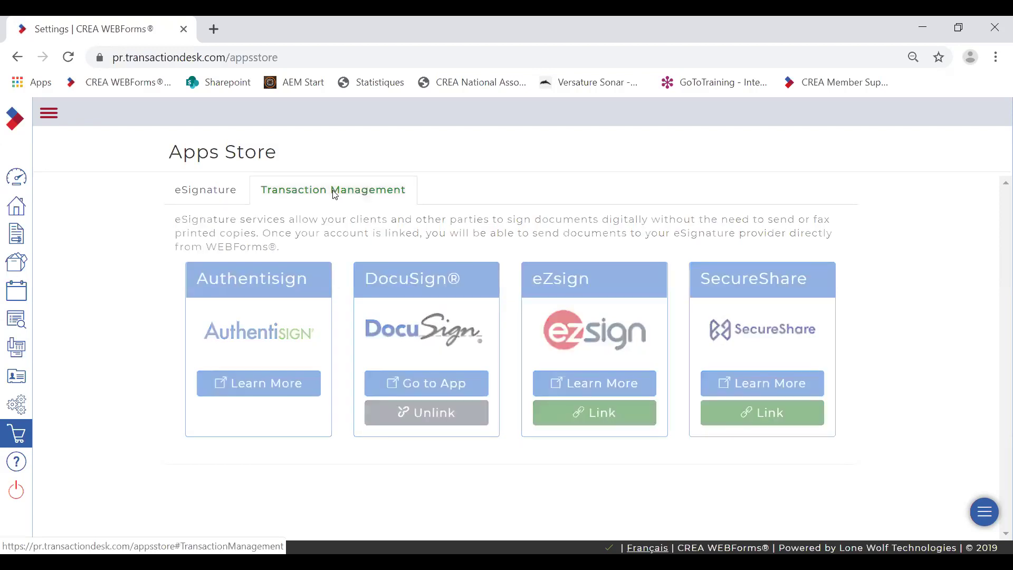
left_click(207, 198)
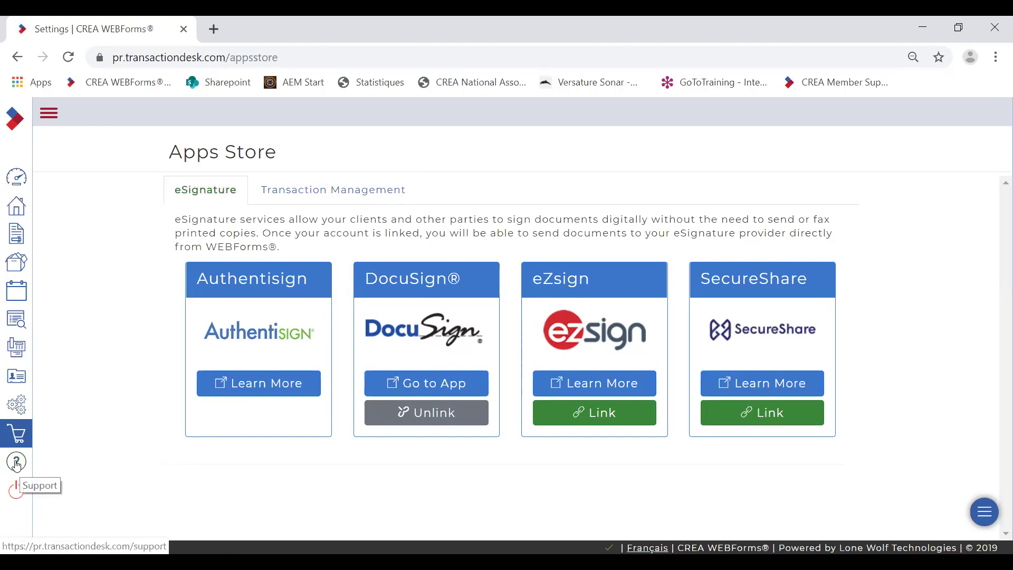
left_click(48, 113)
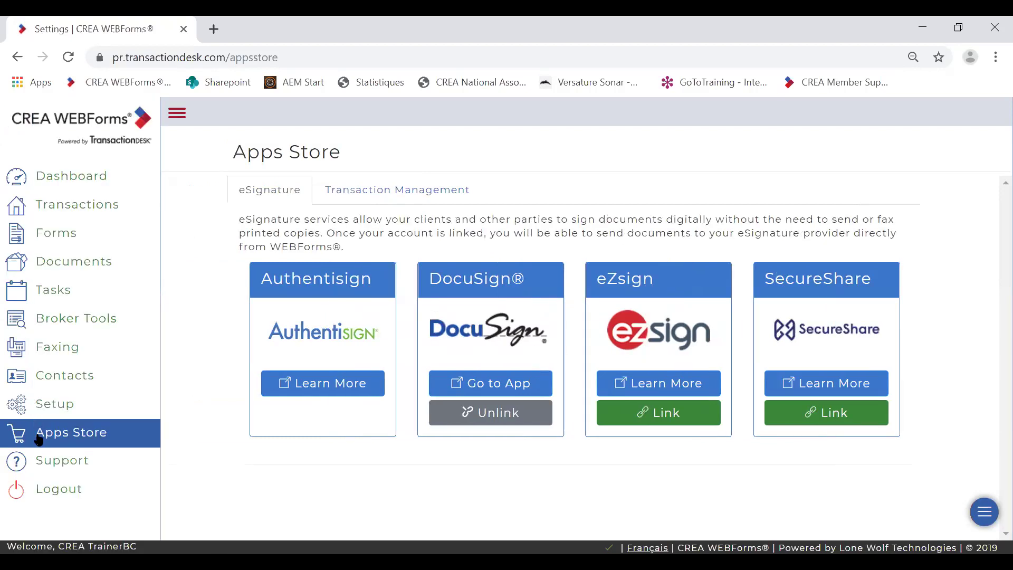
Step: Open Support and scroll past the help request form to the training and help links
left_click(43, 462)
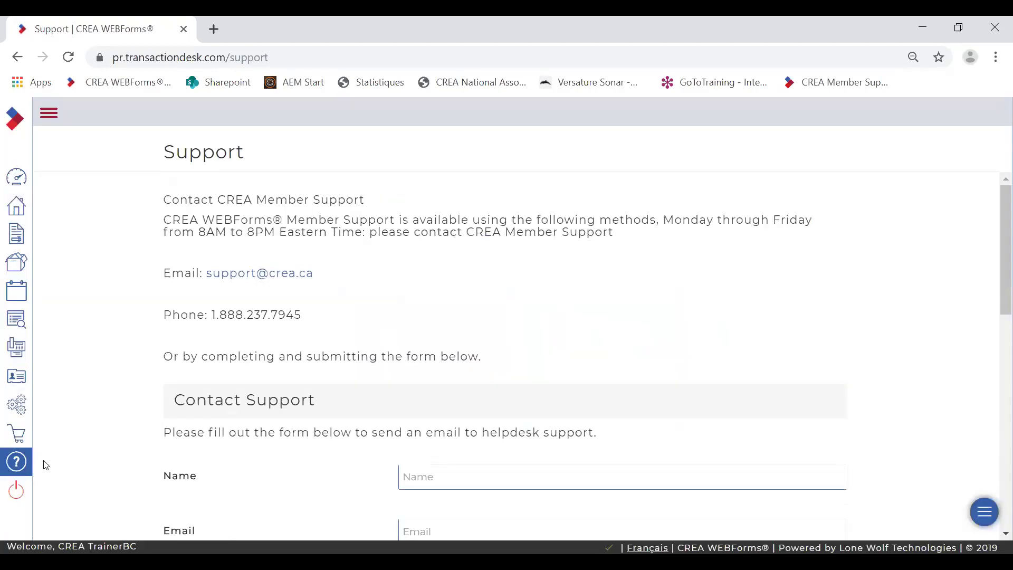
left_click_drag(997, 206, 997, 271)
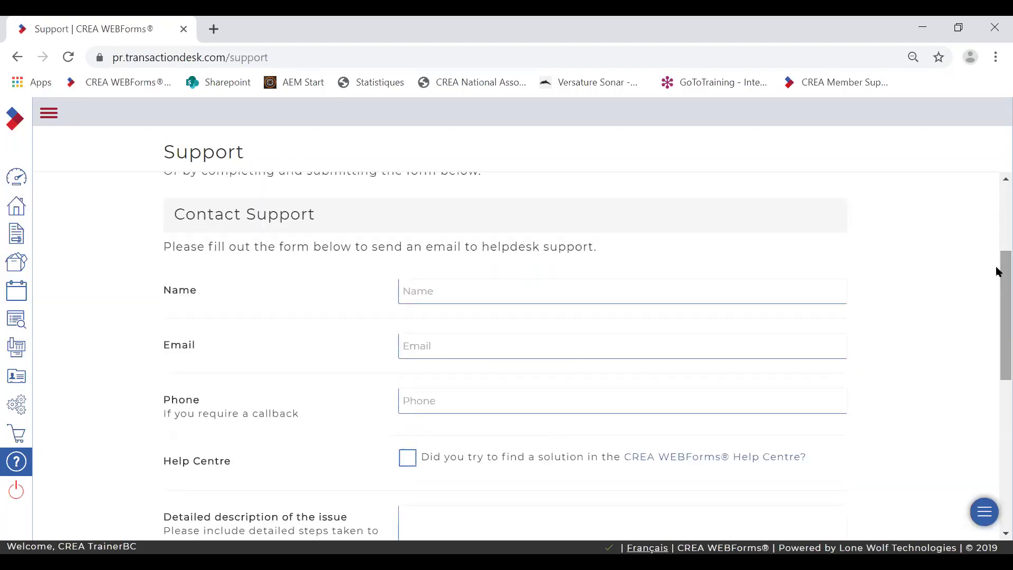
left_click_drag(997, 271, 997, 373)
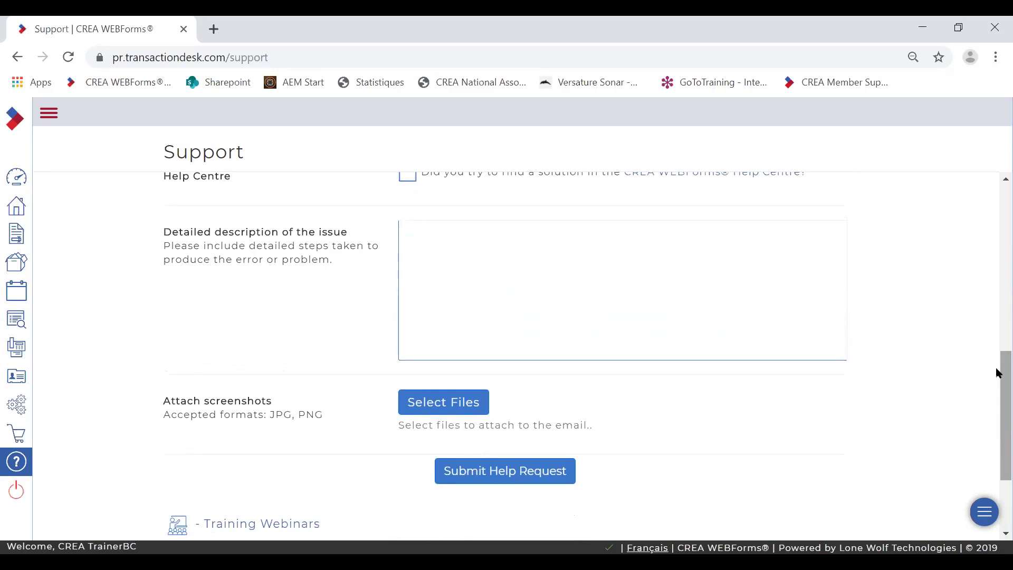
left_click_drag(996, 372, 997, 429)
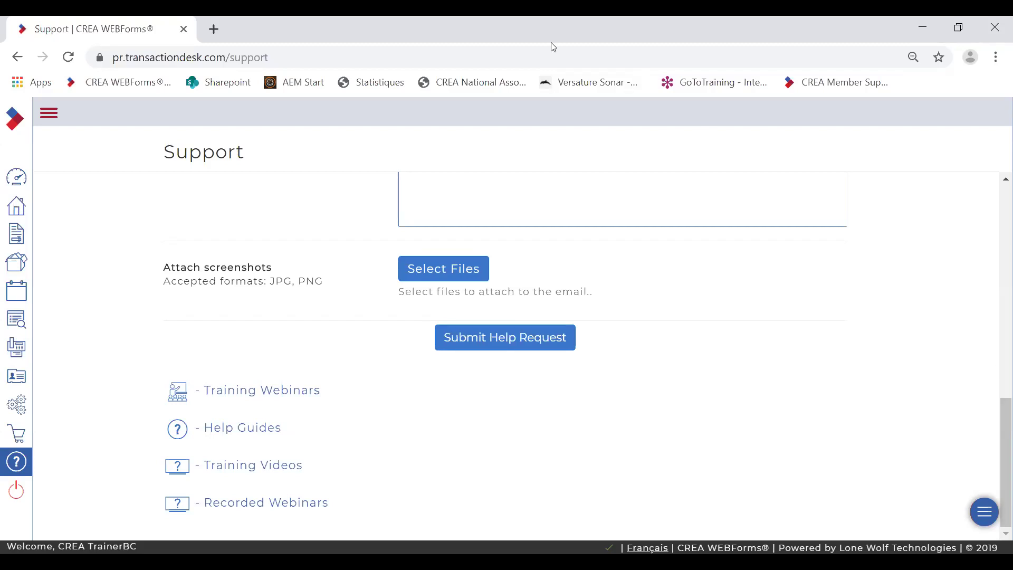
Step: Go back to the Member Dashboard from the sidebar
left_click(16, 178)
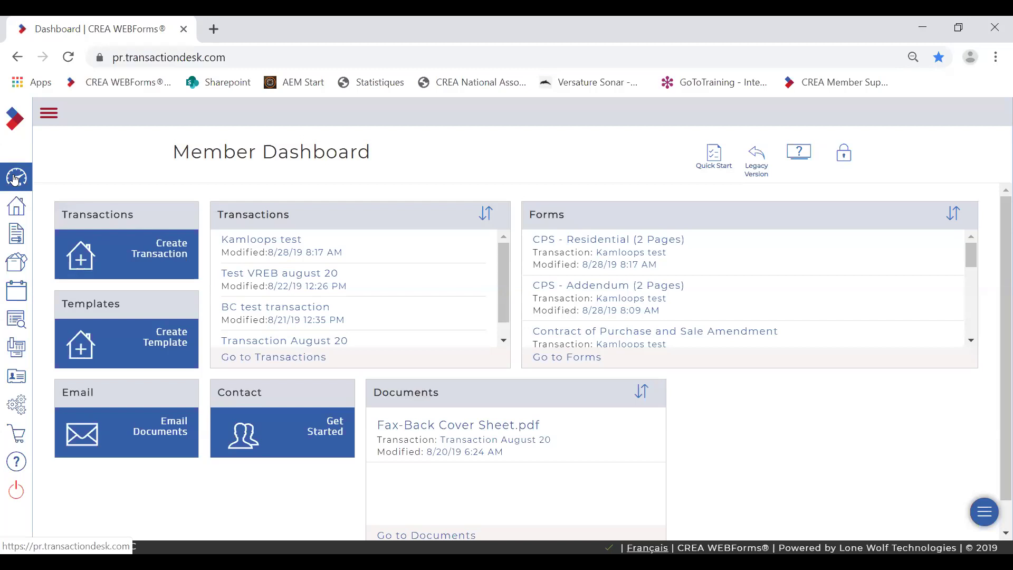
Step: Create a transaction named 'Transactions July 28' with the template left at None
left_click(174, 254)
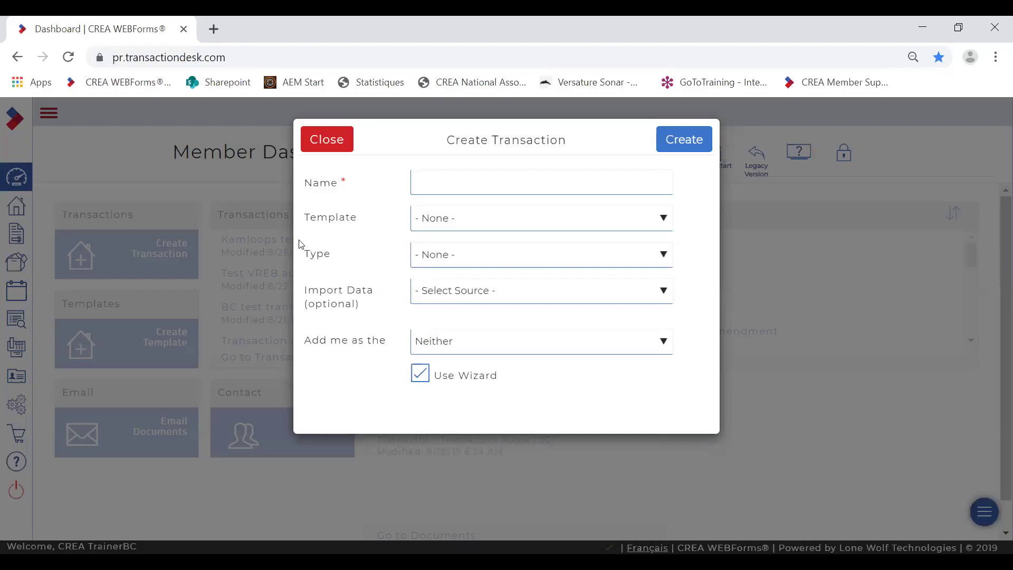
left_click(474, 183)
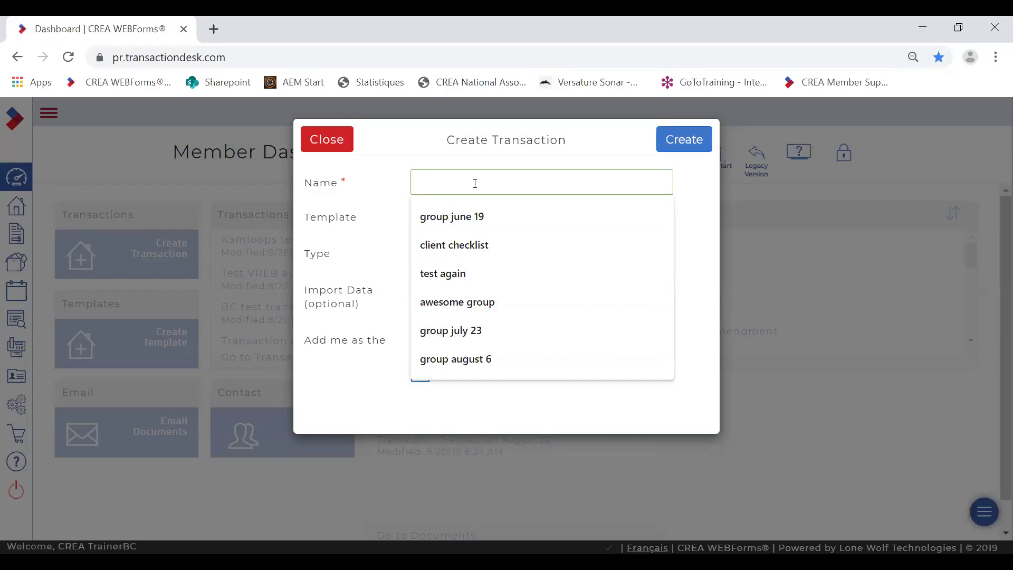
type("Transaction")
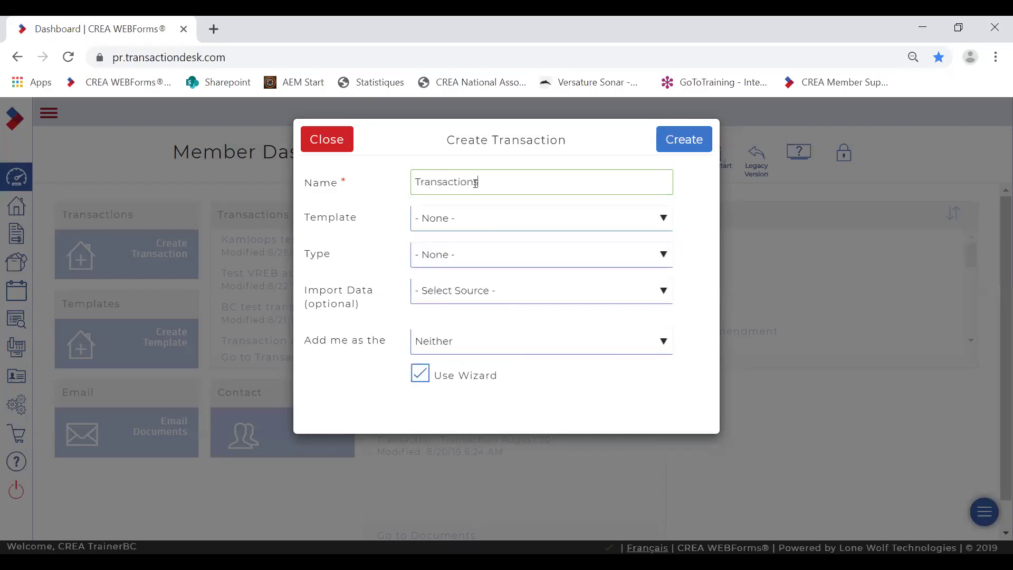
type("s July 28")
left_click(665, 222)
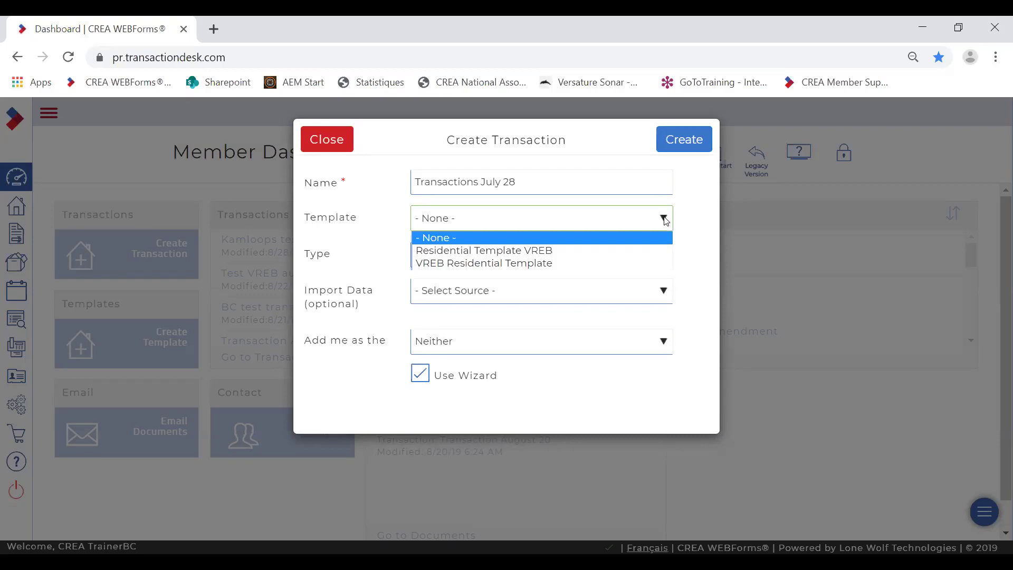
left_click(683, 221)
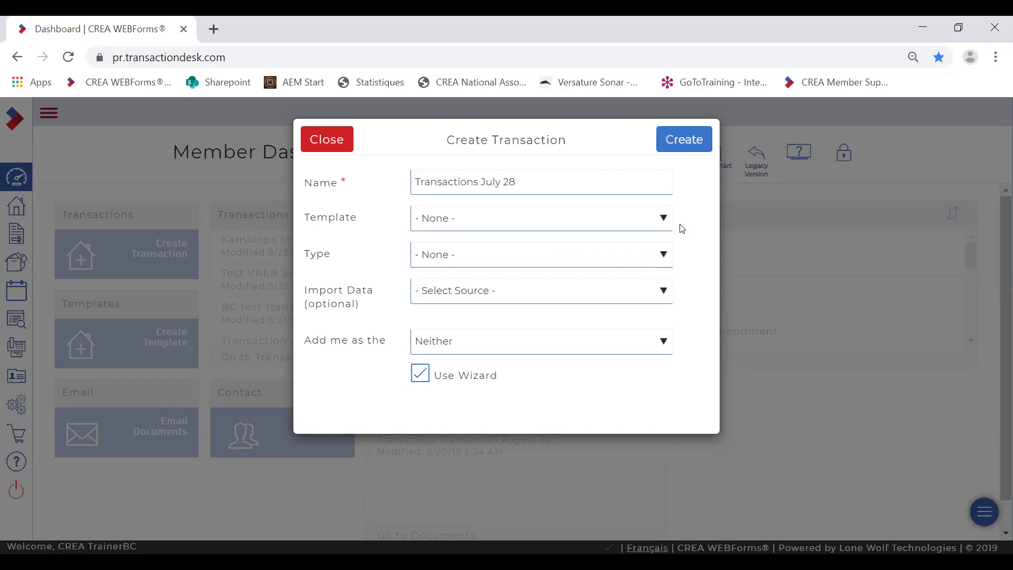
Step: Set the type to Residential Sale and import Kamloops MLS listing 153159
left_click(668, 257)
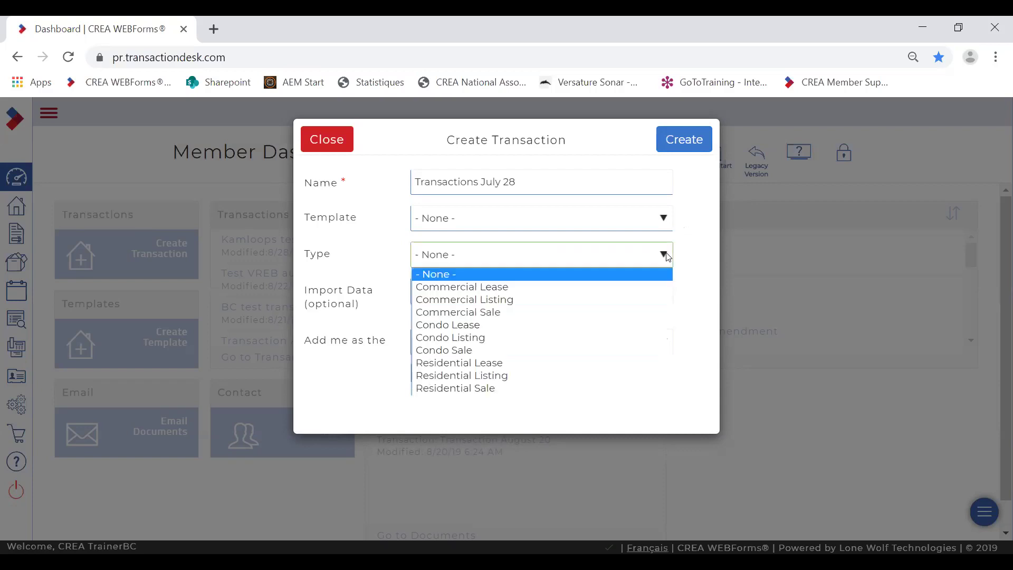
left_click(536, 388)
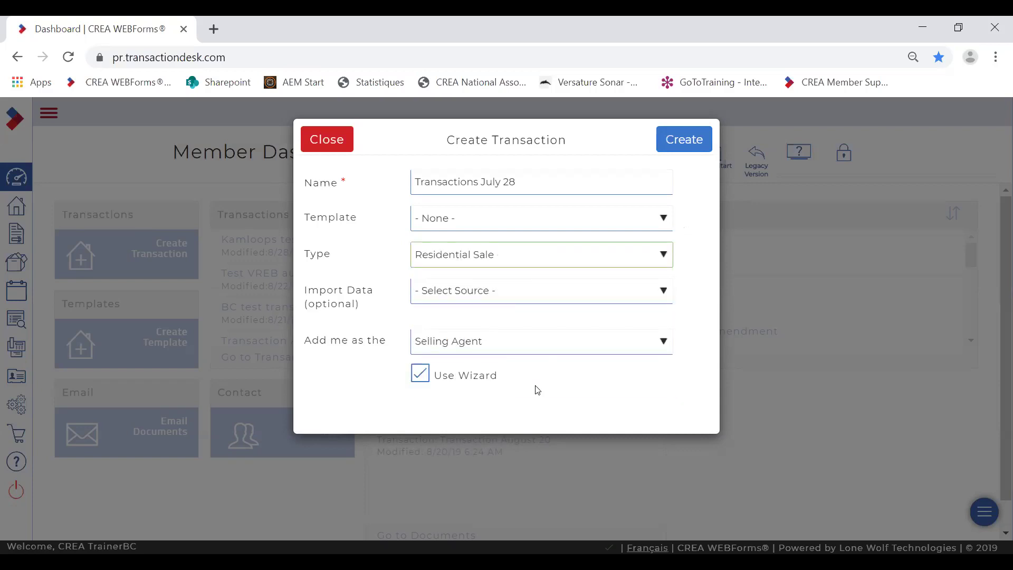
left_click(663, 294)
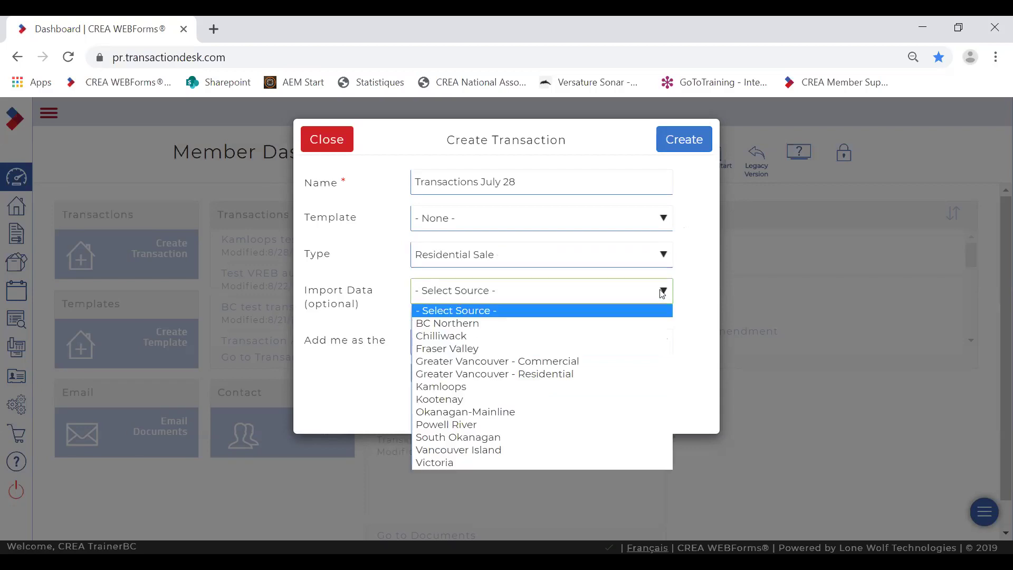
left_click(564, 386)
left_click(506, 318)
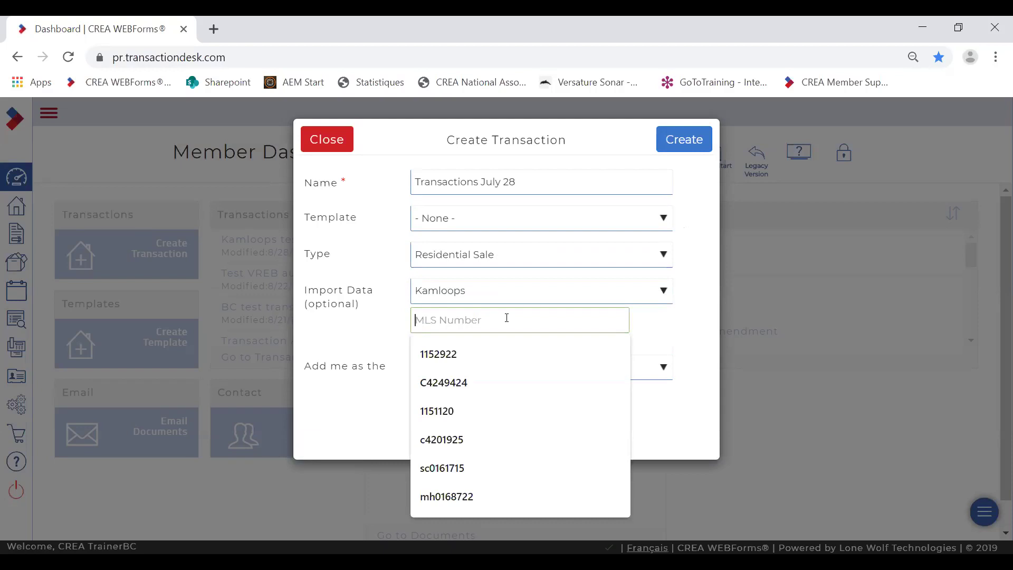
type("1")
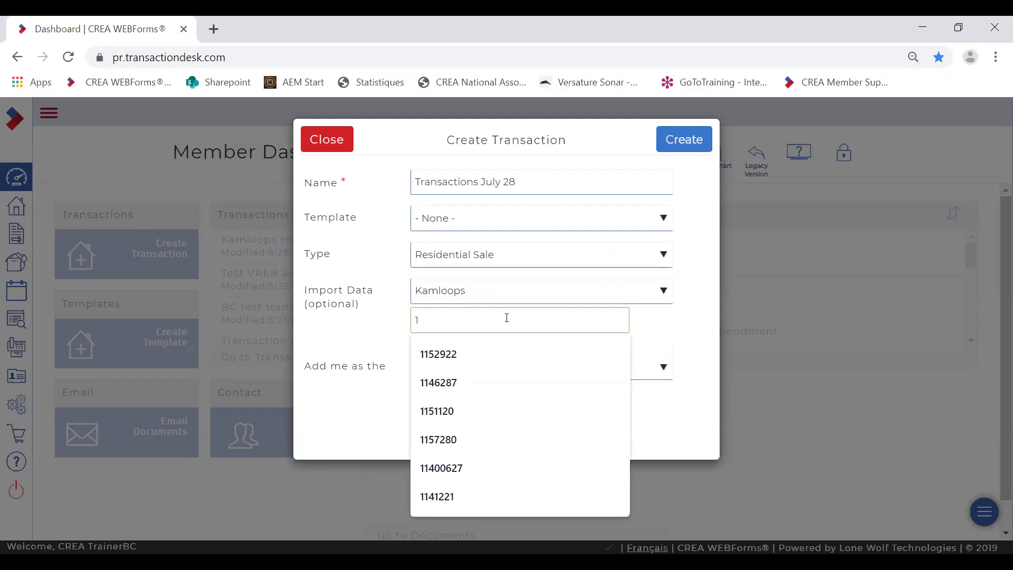
type("53")
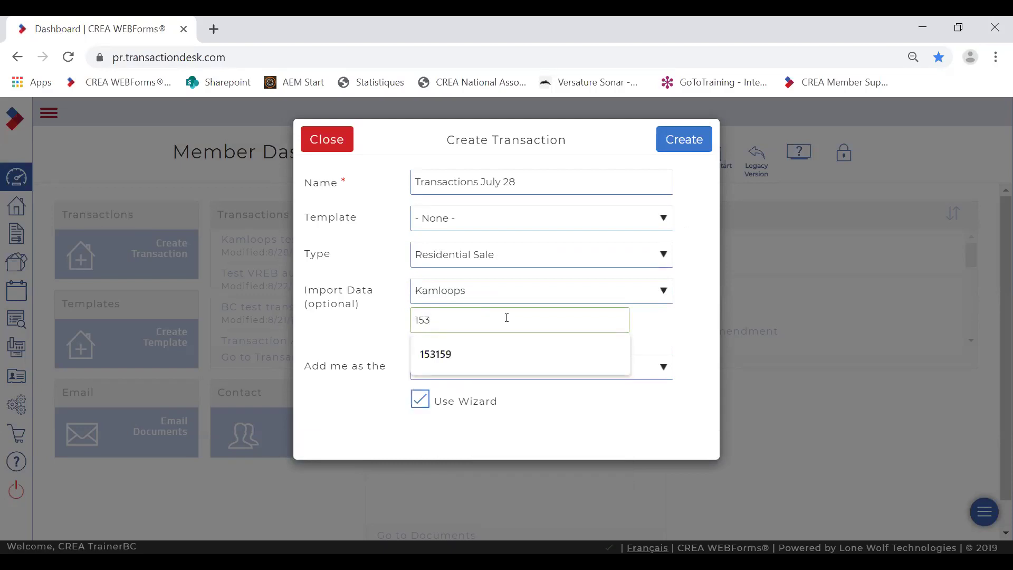
type("159")
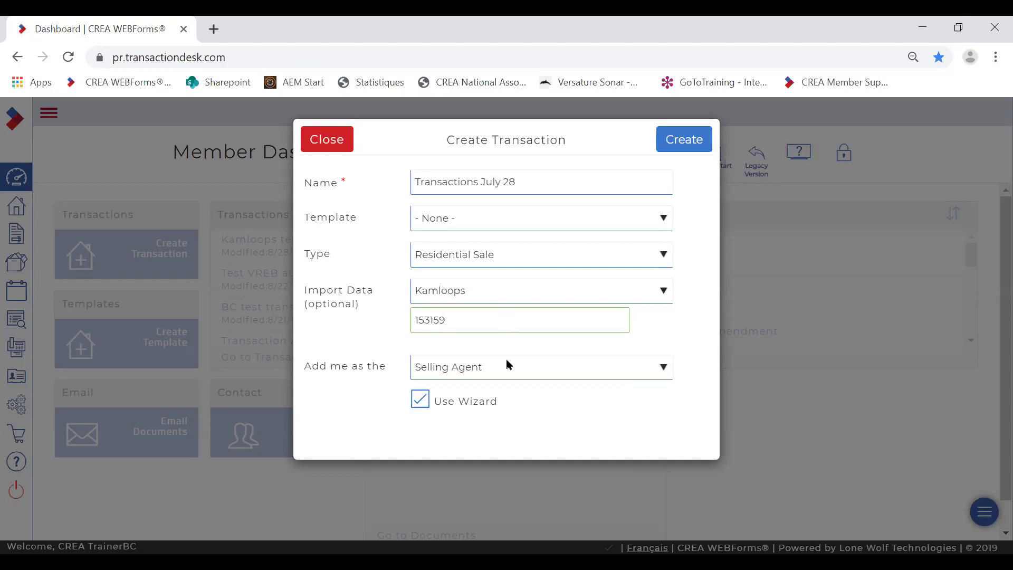
Step: Add me as the Listing Agent and create the transaction
left_click(663, 371)
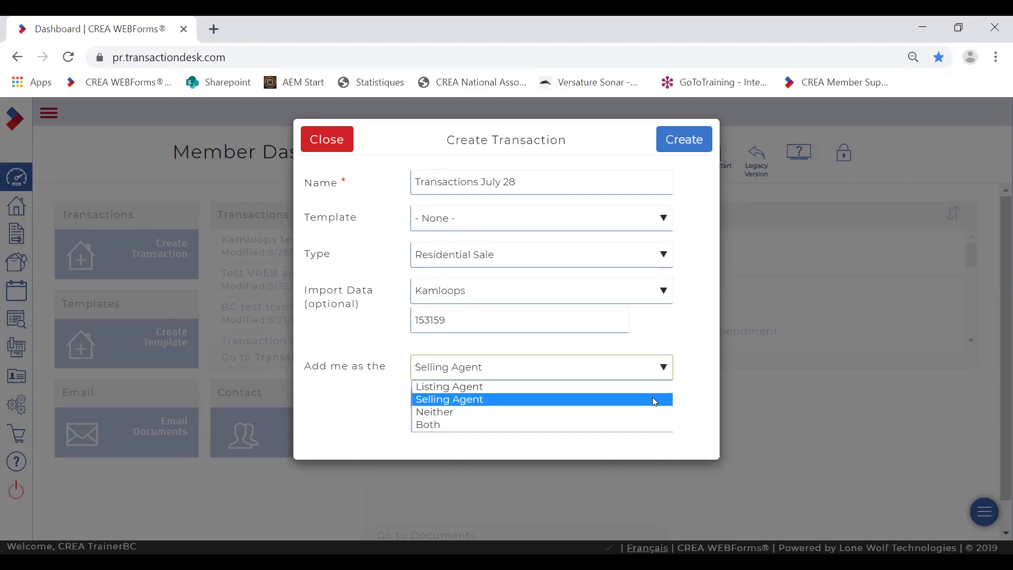
left_click(654, 390)
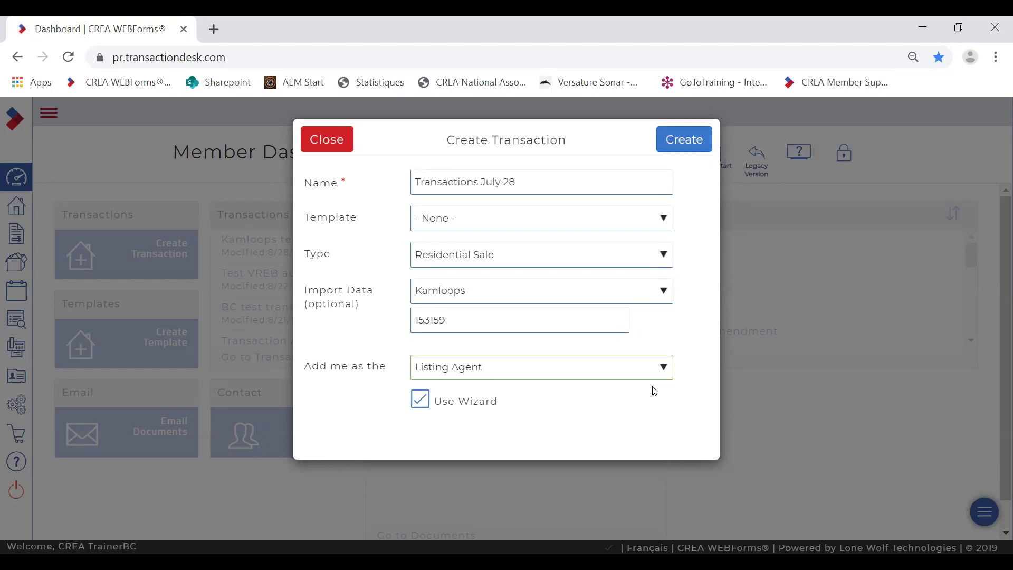
left_click(684, 141)
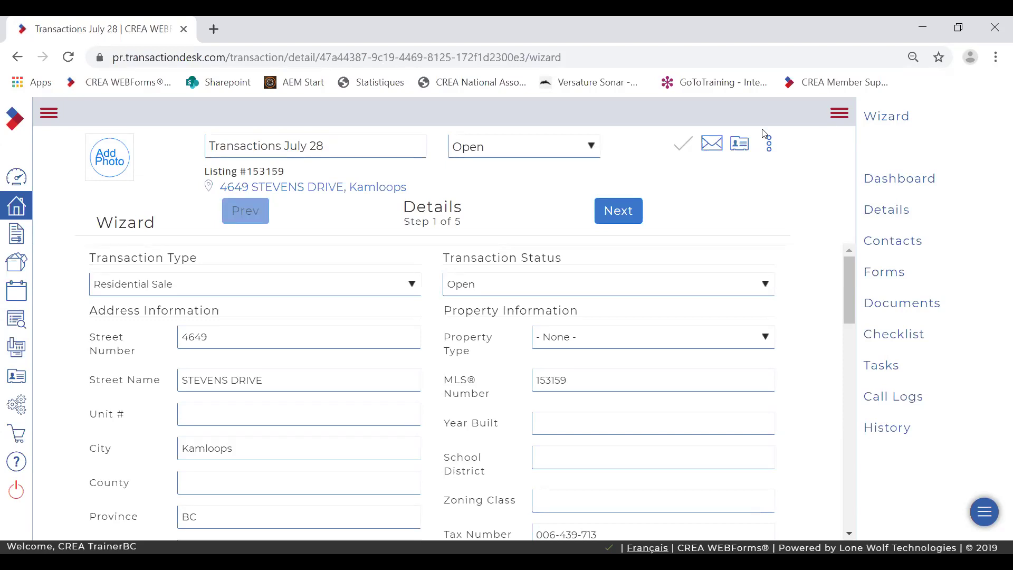
scroll(849, 290, "down", 3)
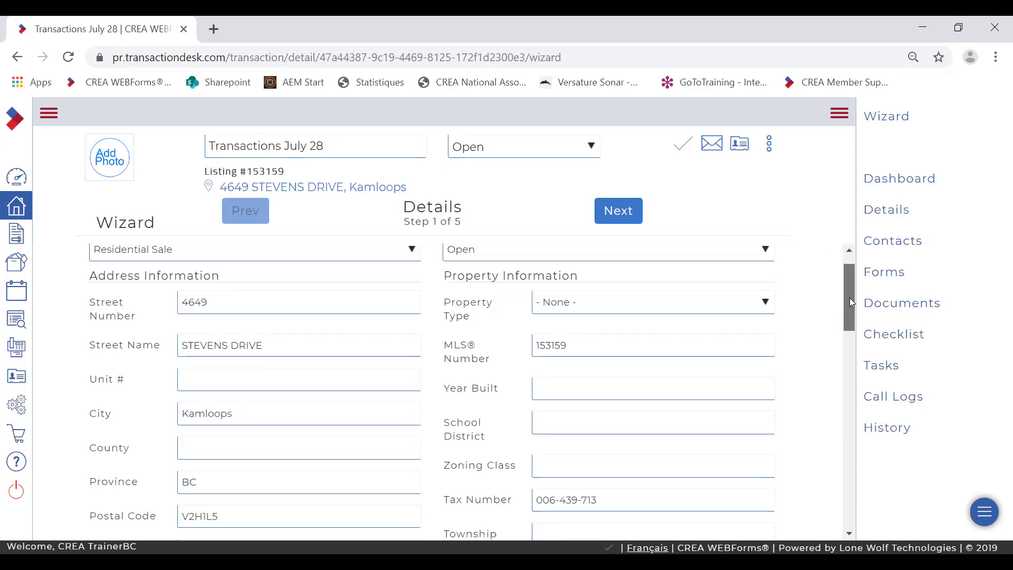
scroll(851, 285, "up", 2)
scroll(854, 271, "up", 1)
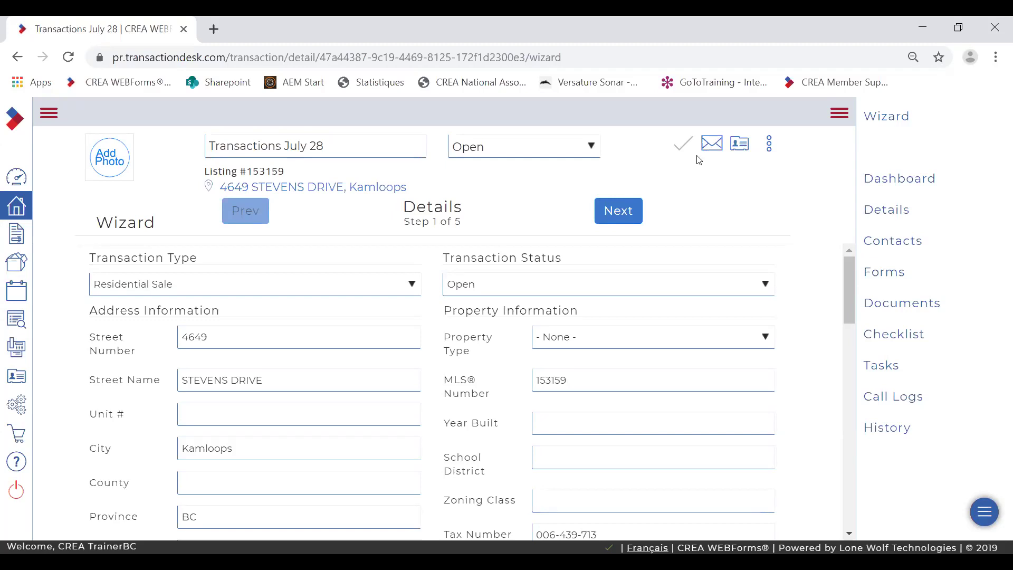
Step: Advance the wizard from Details to Transaction Dates, step 2 of 5
left_click(633, 210)
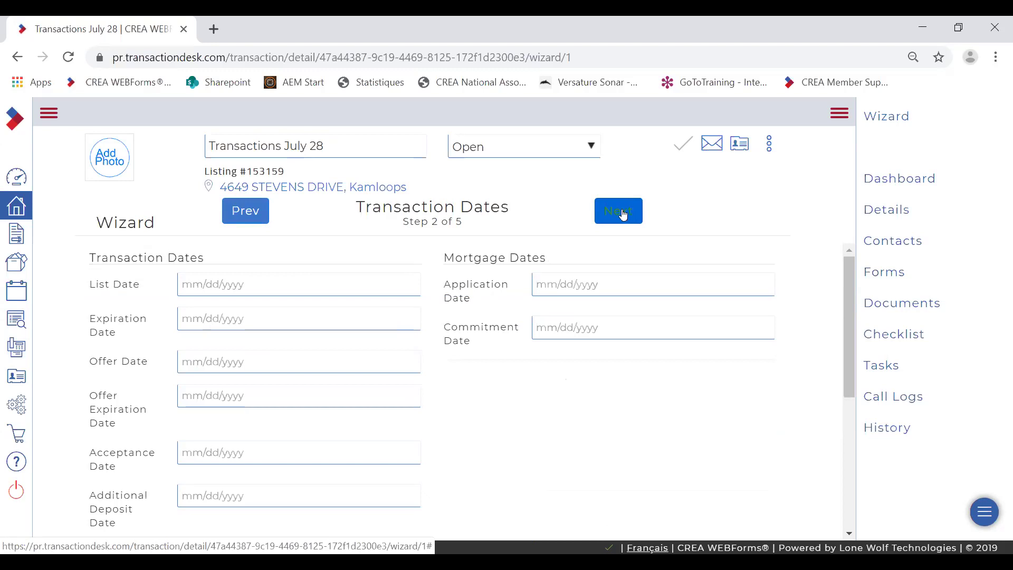
Step: Pass Transaction Dates and Contacts, viewing the listing agent's details, to reach Forms step 4
left_click(623, 214)
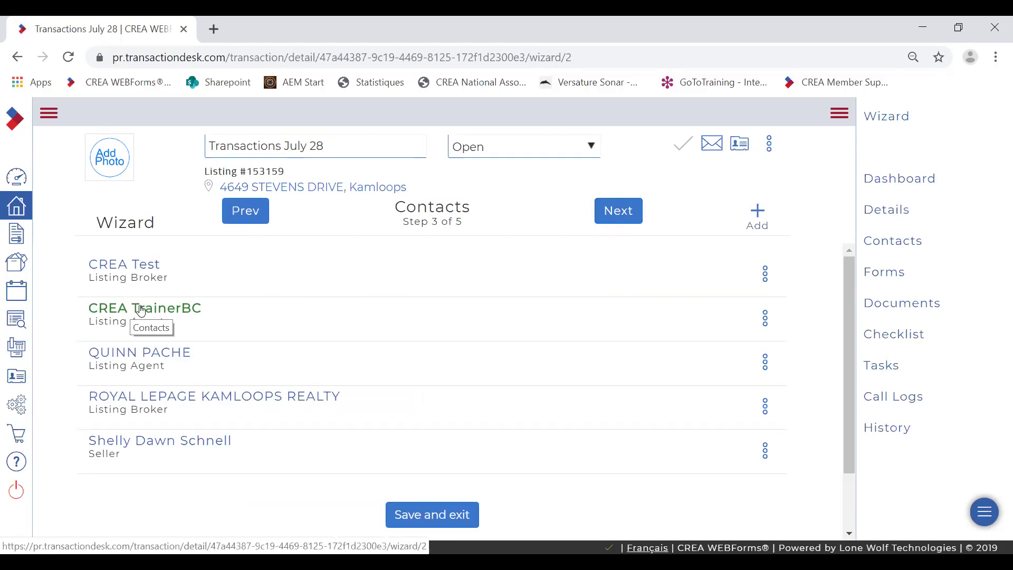
left_click(141, 309)
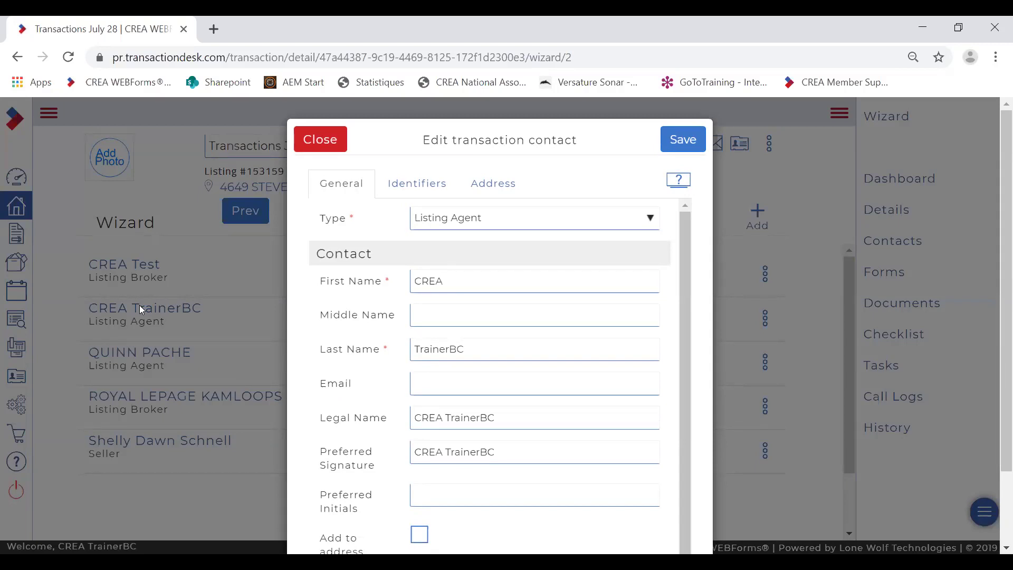
left_click(328, 144)
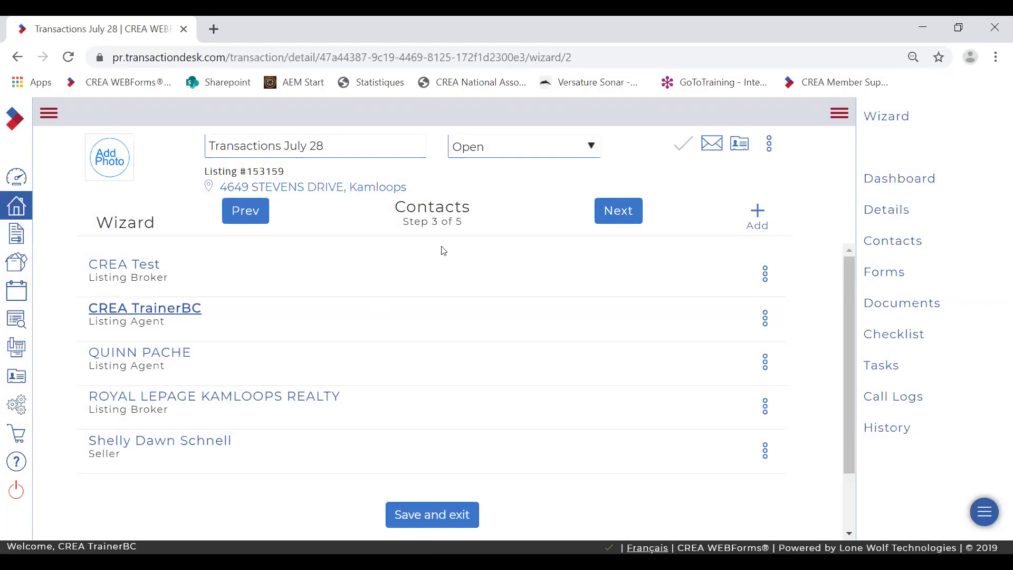
left_click(615, 214)
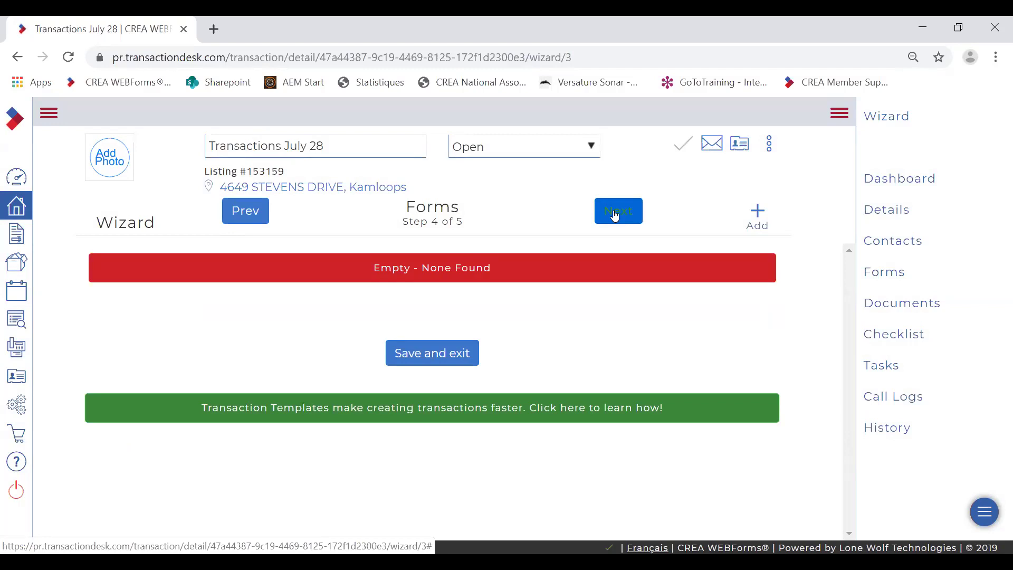
Step: Search the forms library for 'cps - residential' and select CPS - Residential (2 Pages)
left_click(759, 214)
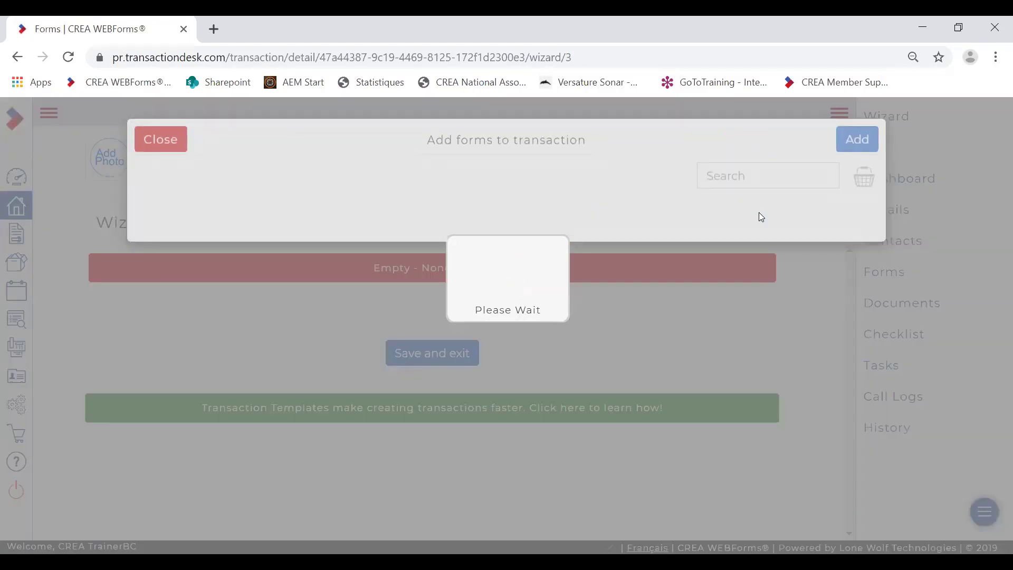
left_click(725, 176)
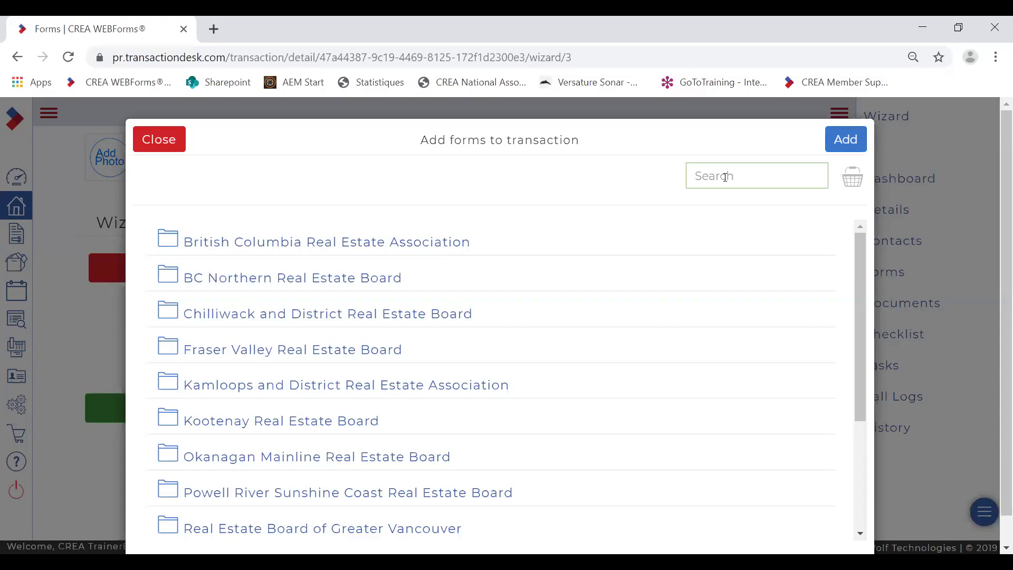
type("cps -")
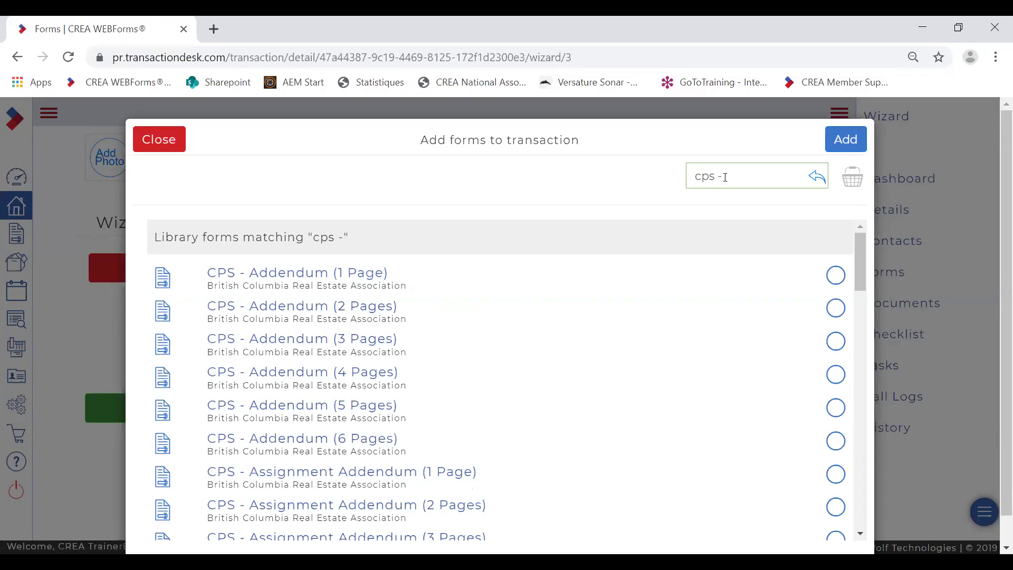
type("reg")
key("BackSpace")
type("sidneital")
key("BackSpace")
key("BackSpace")
key("BackSpace")
key("BackSpace")
key("BackSpace")
key("BackSpace")
type("ential")
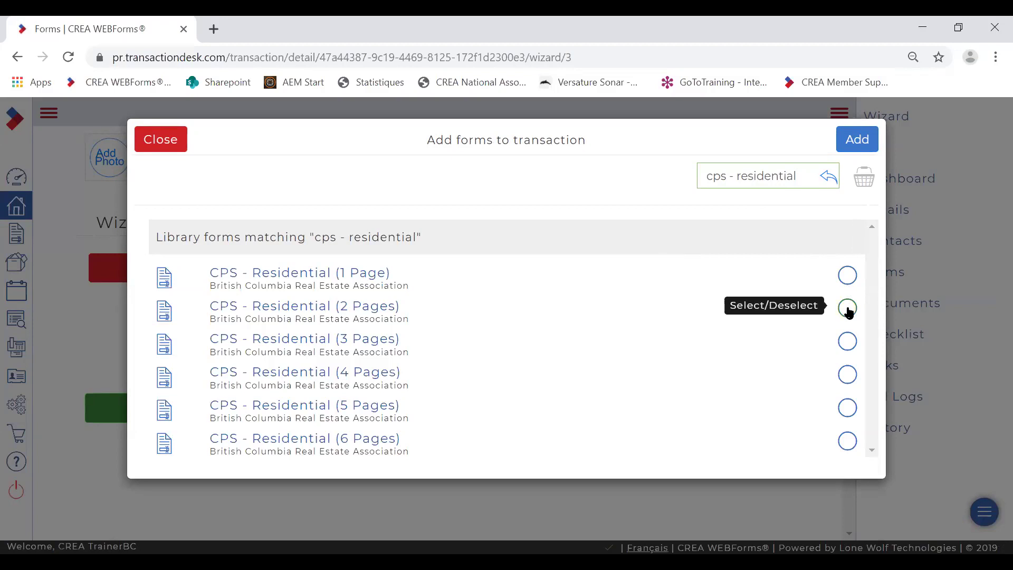
left_click(847, 309)
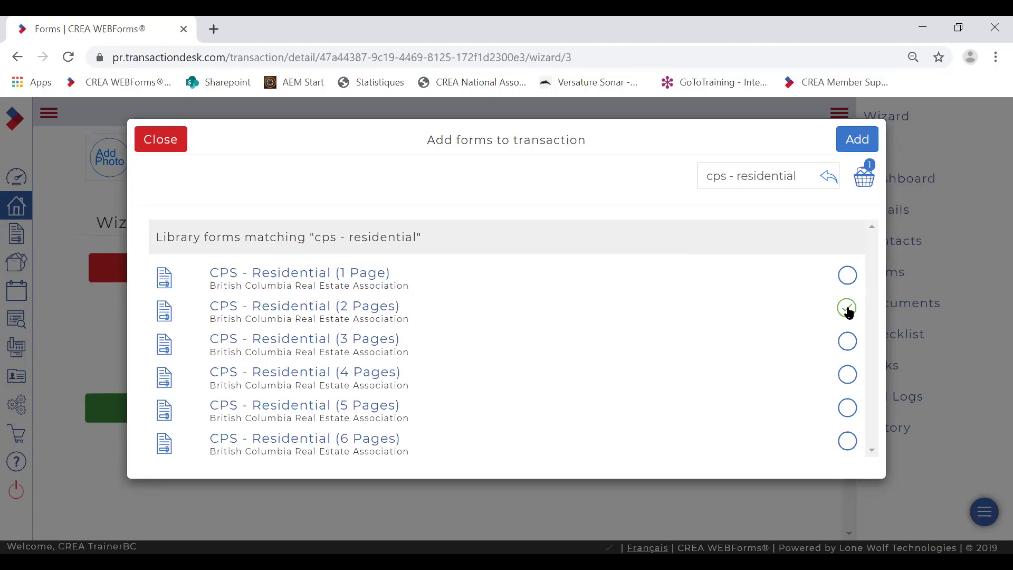
Step: Search 'addendum' and select CPS - Addendum (1 Page)
left_click(805, 174)
key("BackSpace")
key("BackSpace")
key("BackSpace")
key("BackSpace")
key("BackSpace")
key("BackSpace")
key("BackSpace")
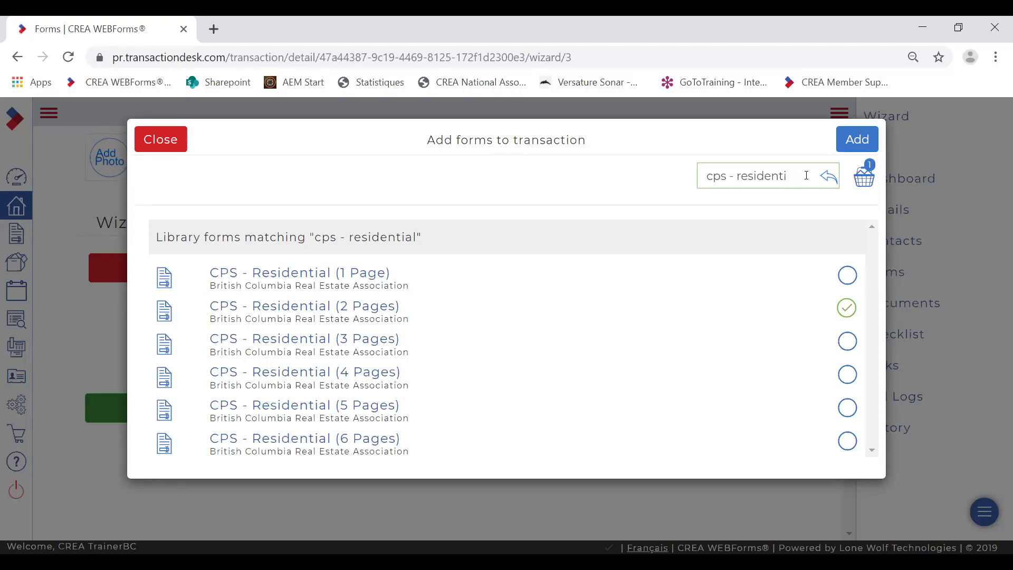
key("BackSpace")
key("BackSpace")
key("BackSpace")
key("BackSpace")
type("addendum")
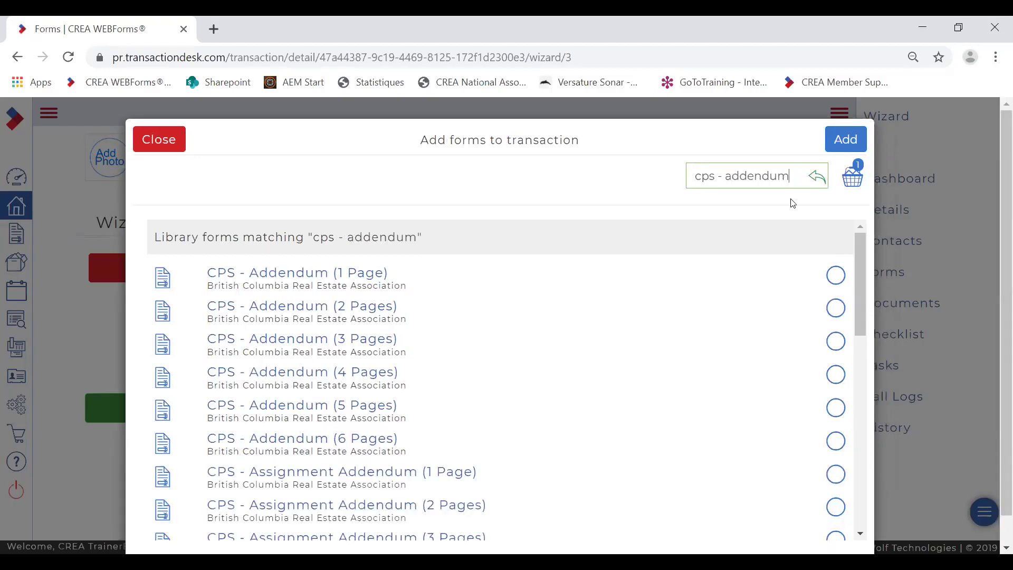
left_click(832, 264)
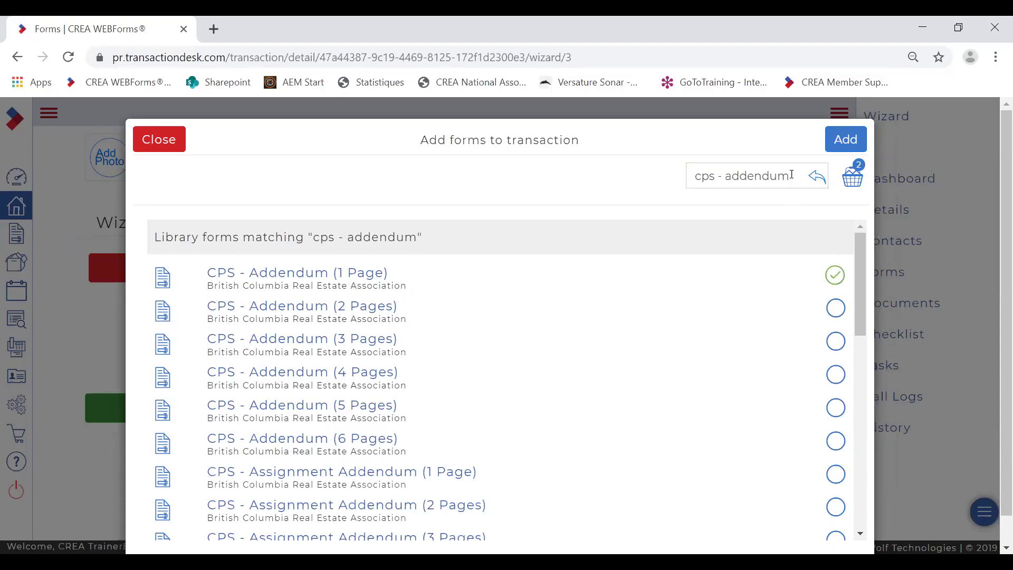
Step: Search 'property' and select Property Disclosure Statement - Residential
left_click_drag(792, 176, 696, 179)
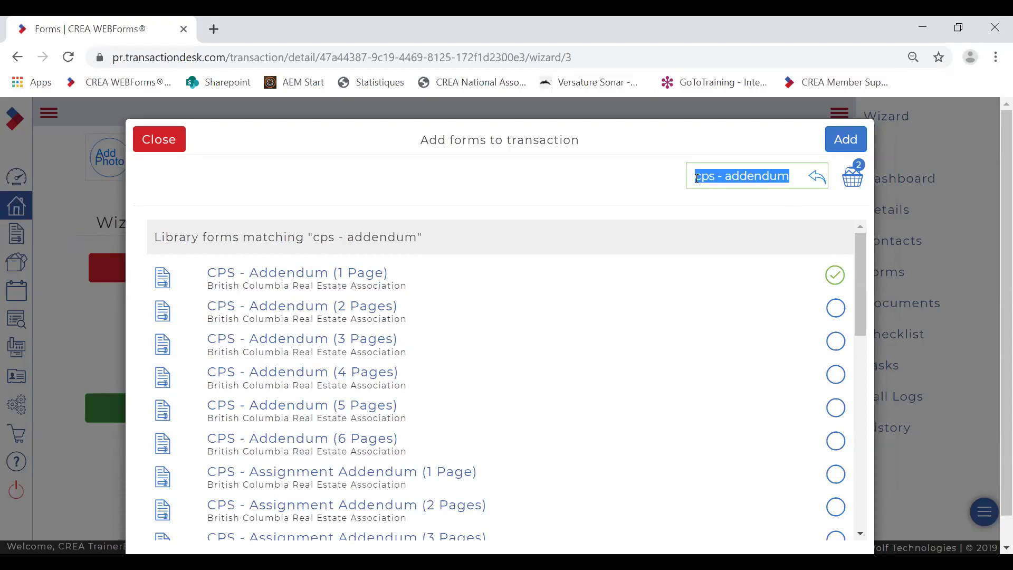
type("pero")
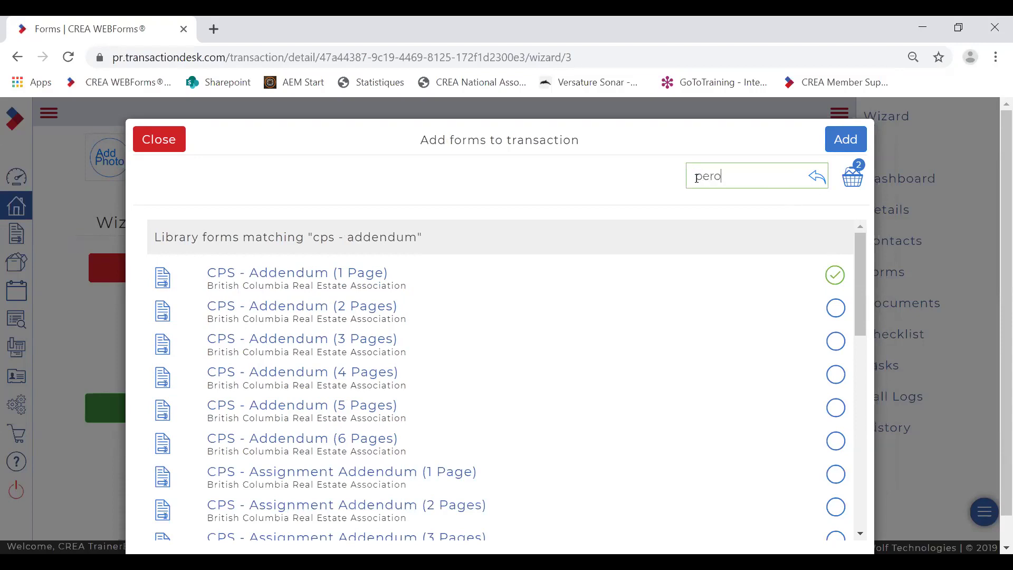
key("BackSpace")
type("roperty")
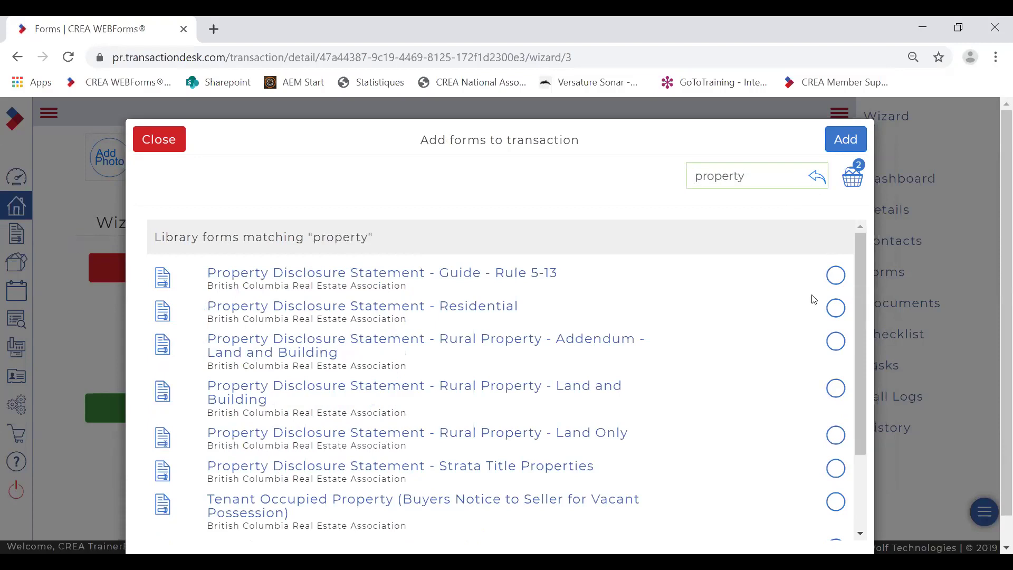
left_click(835, 308)
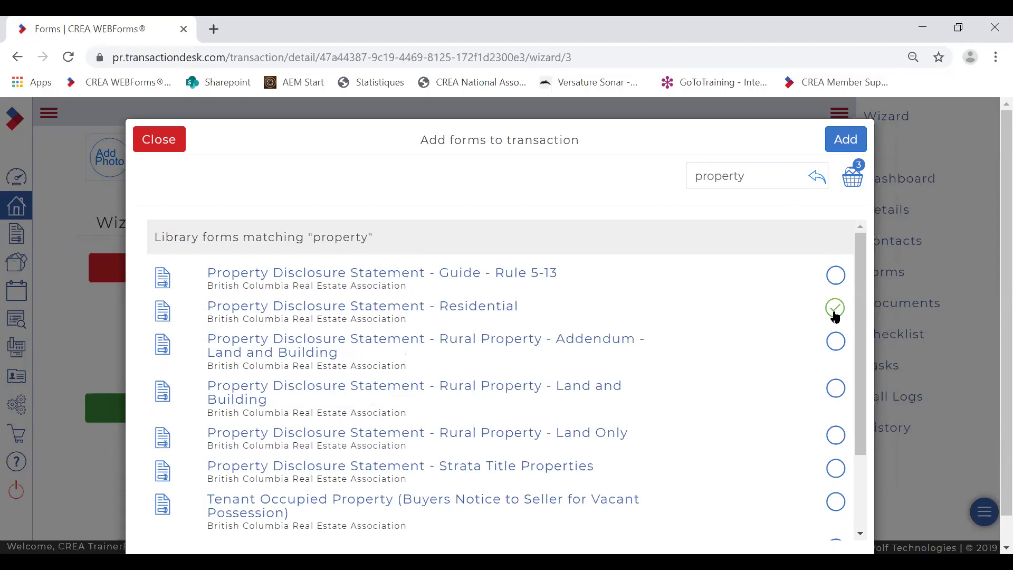
Step: Search 'fintrac', select FINTRAC Individual Identification Information Record, and add all four forms
left_click_drag(761, 170, 686, 179)
type("fintrac")
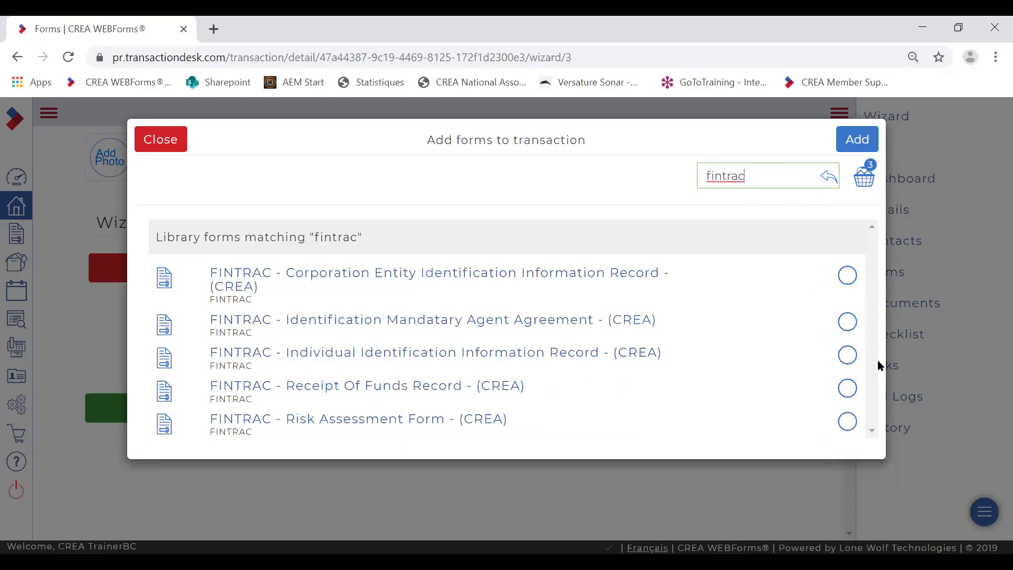
left_click(851, 359)
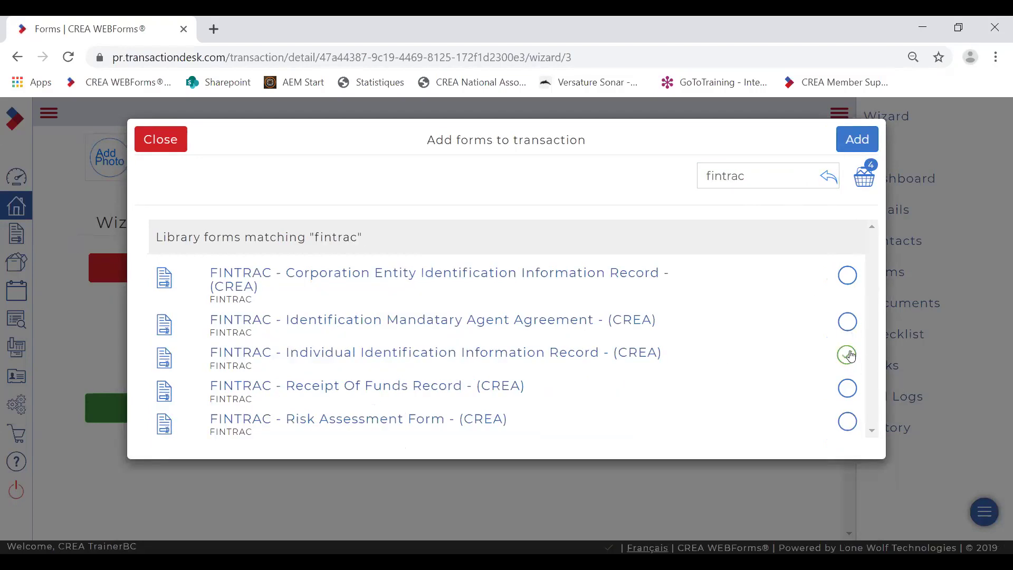
left_click(857, 141)
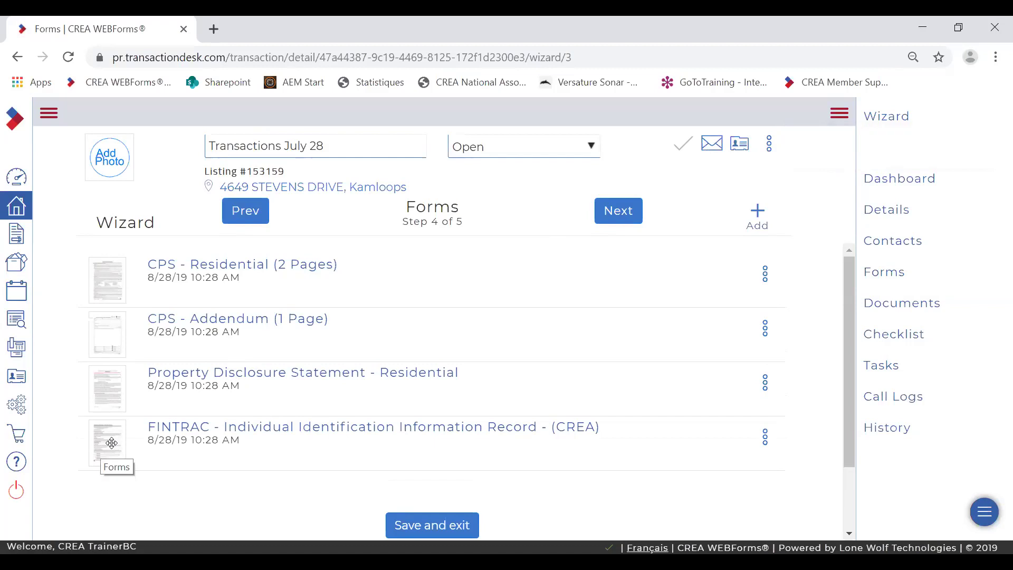
Step: Move FINTRAC above Property Disclosure Statement and continue to Documents, step 5 of 5
left_click_drag(114, 447, 121, 384)
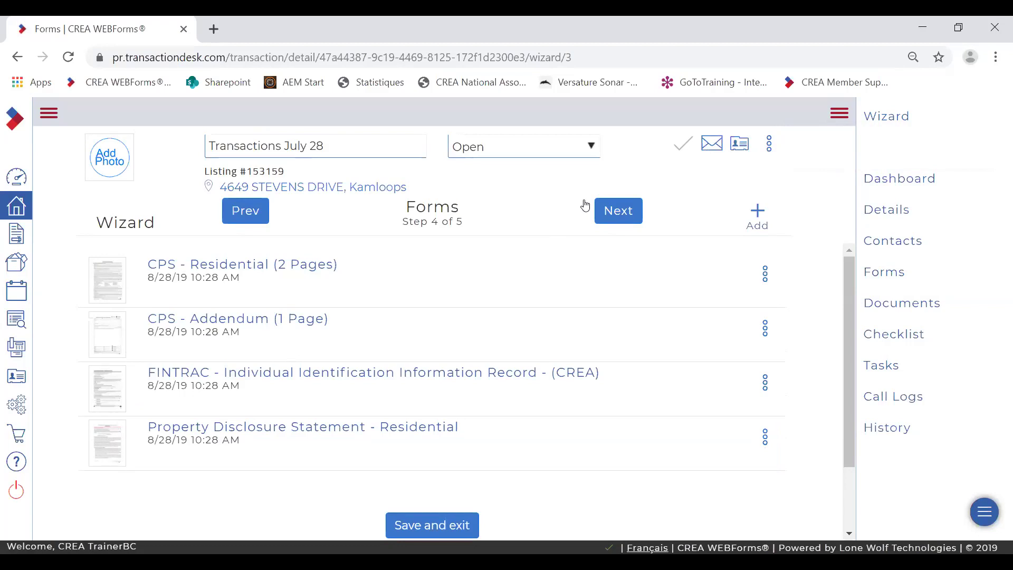
left_click(622, 215)
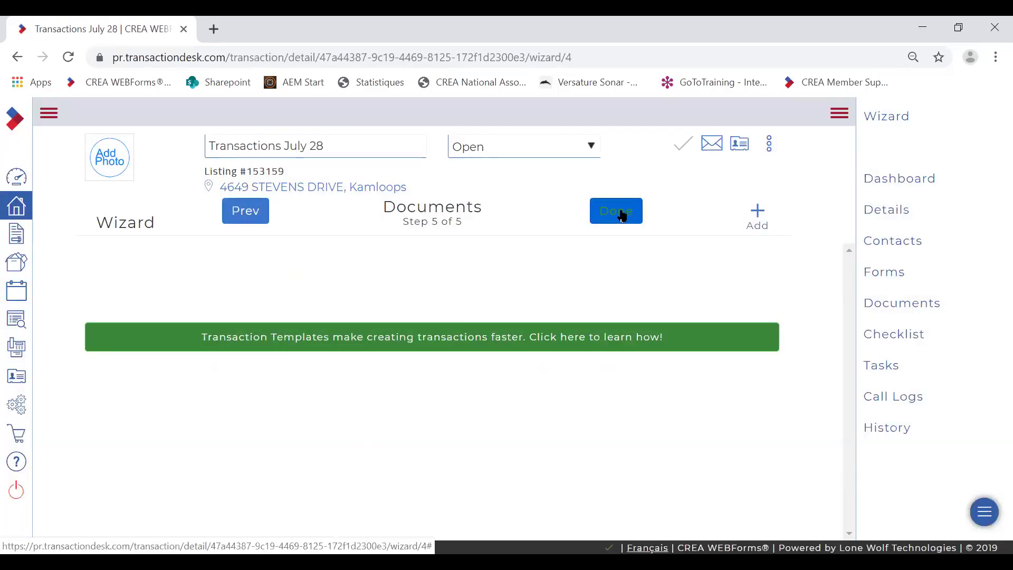
Step: Skip uploading documents and finish the wizard to reach the Transaction Dashboard
left_click(757, 212)
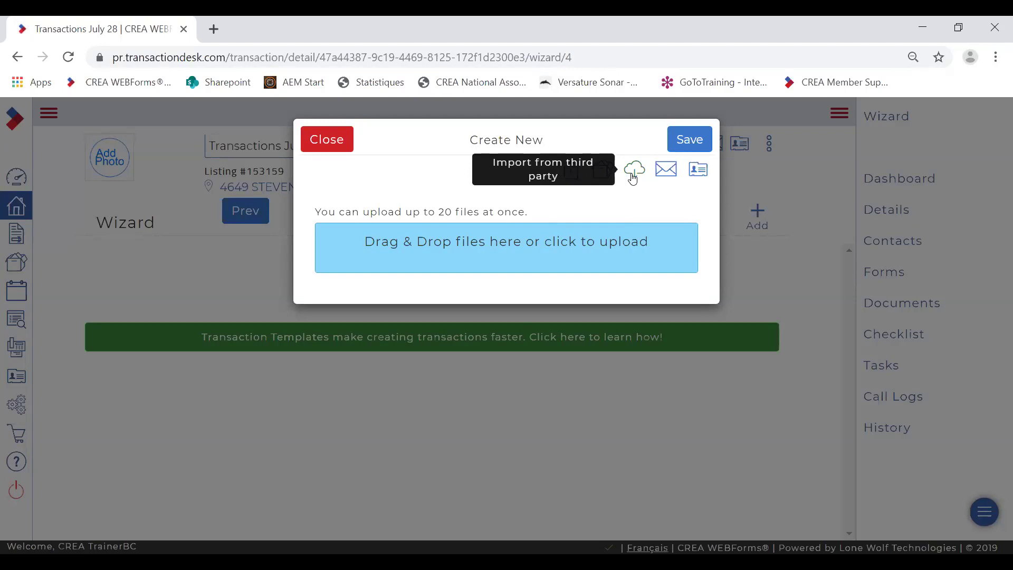
left_click(323, 144)
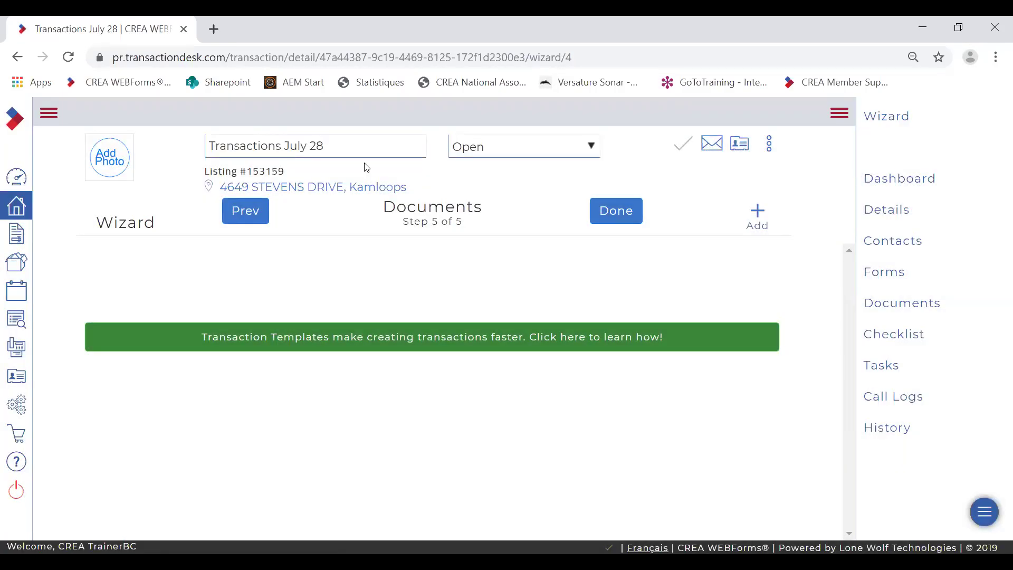
left_click(612, 212)
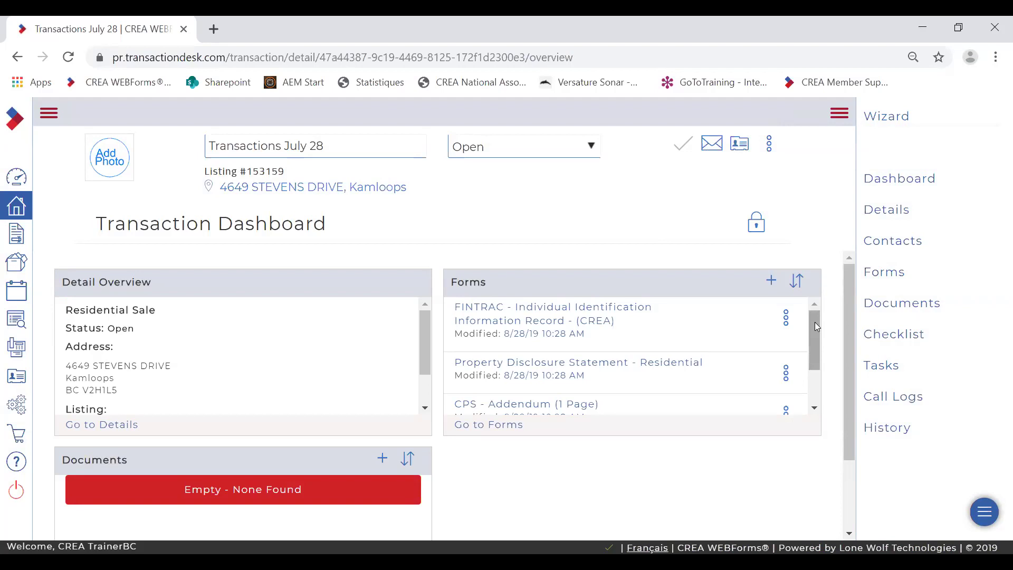
Step: From the transaction's Forms list, open CPS - Residential (2 Pages)
left_click(884, 272)
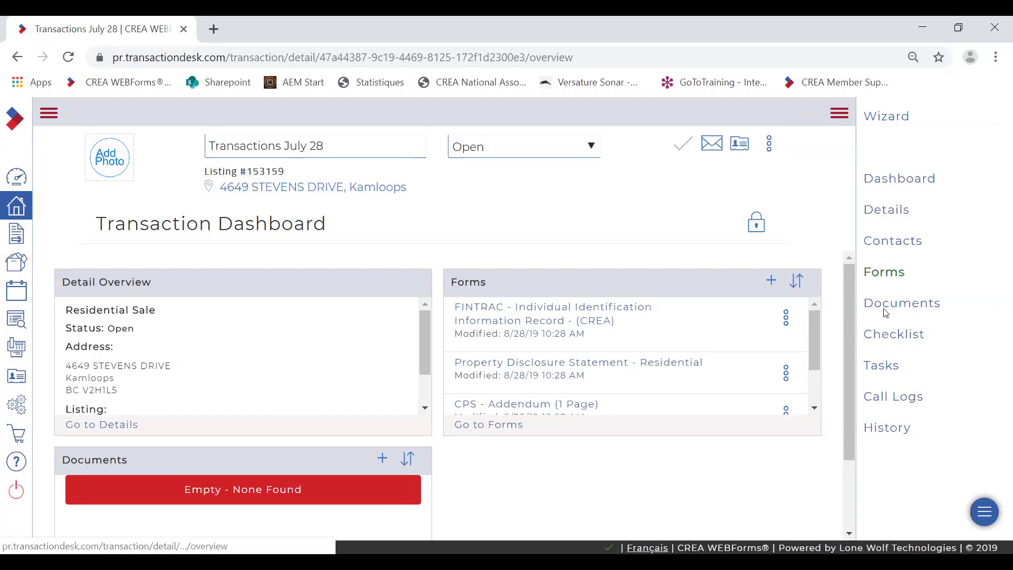
left_click_drag(815, 325, 806, 368)
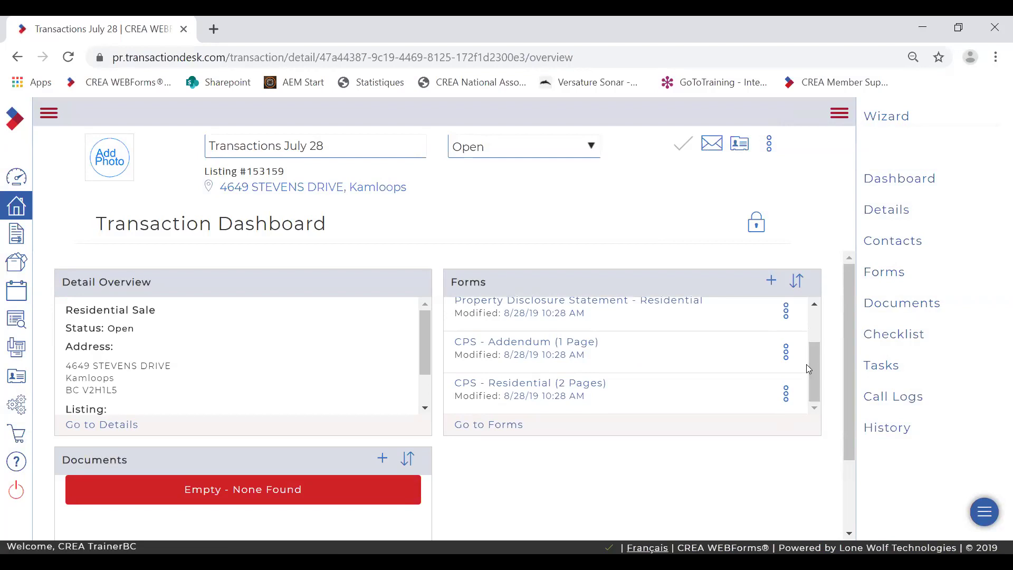
left_click(517, 385)
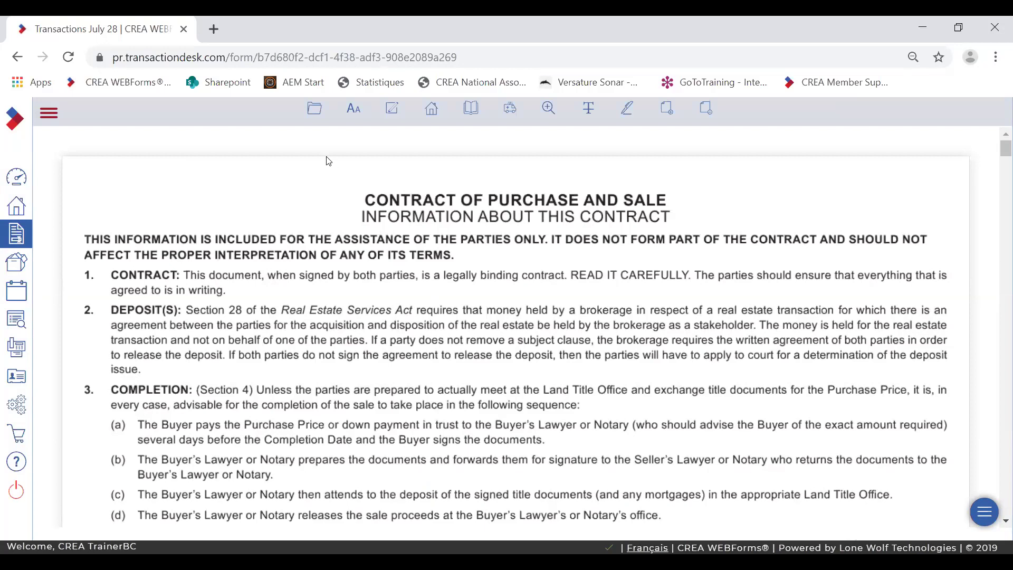
Step: Show the editor's File menu, dismiss it, and bring it back up
left_click(314, 111)
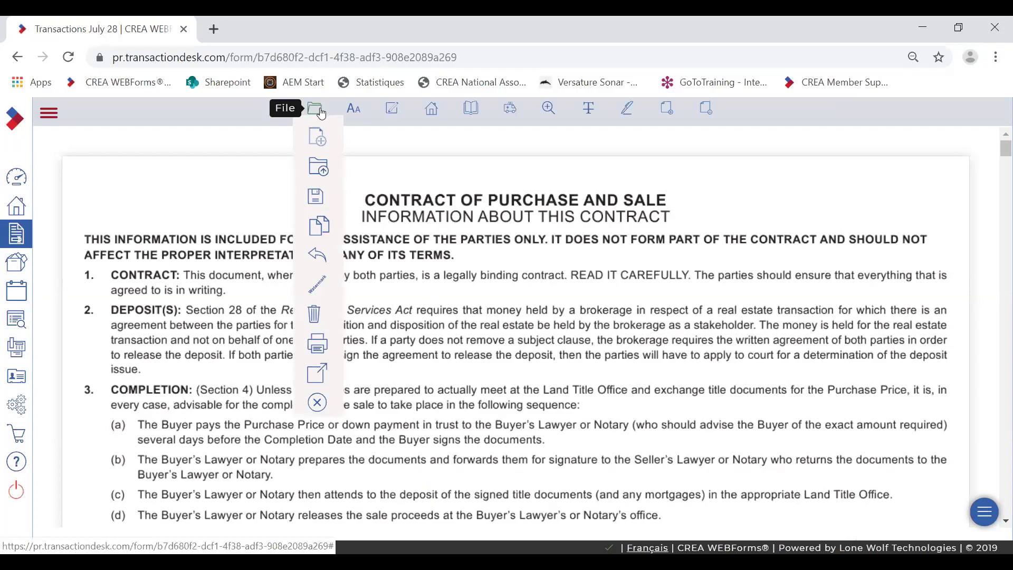
left_click(360, 129)
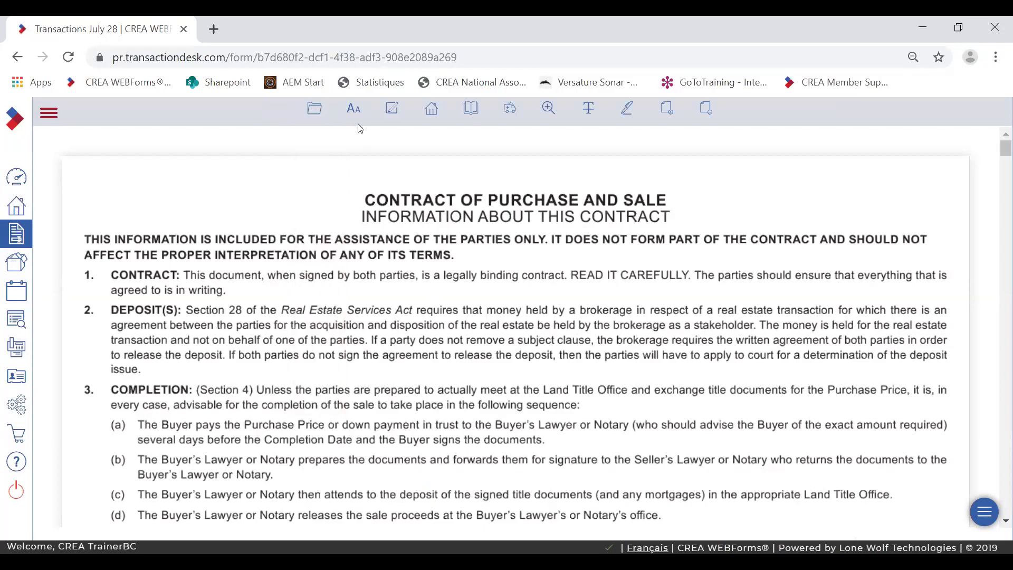
left_click(319, 111)
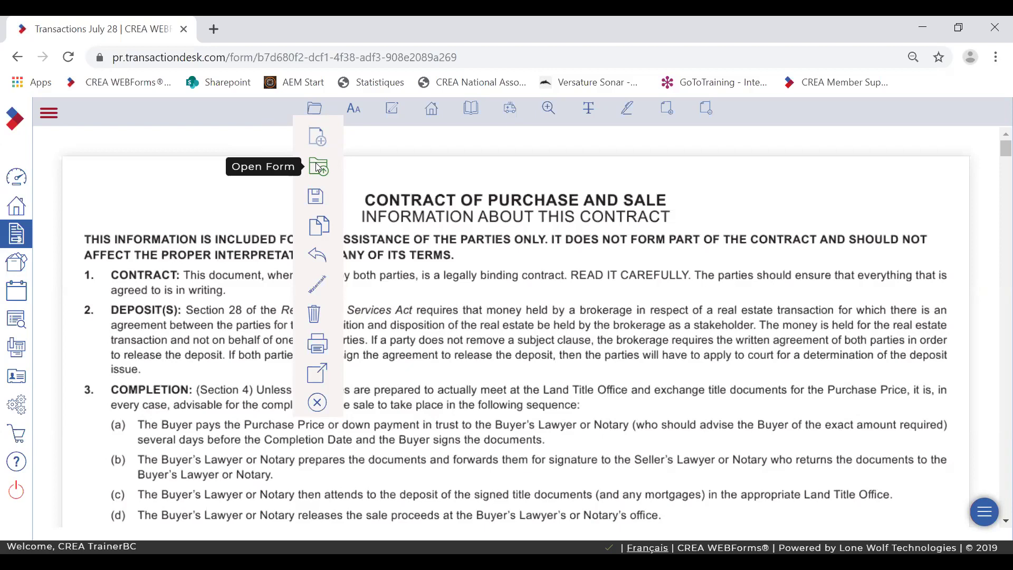
Step: Review the File menu's Save, Erase, Watermark, Print and Send submenus, then dismiss the menu
mouse_move(318, 196)
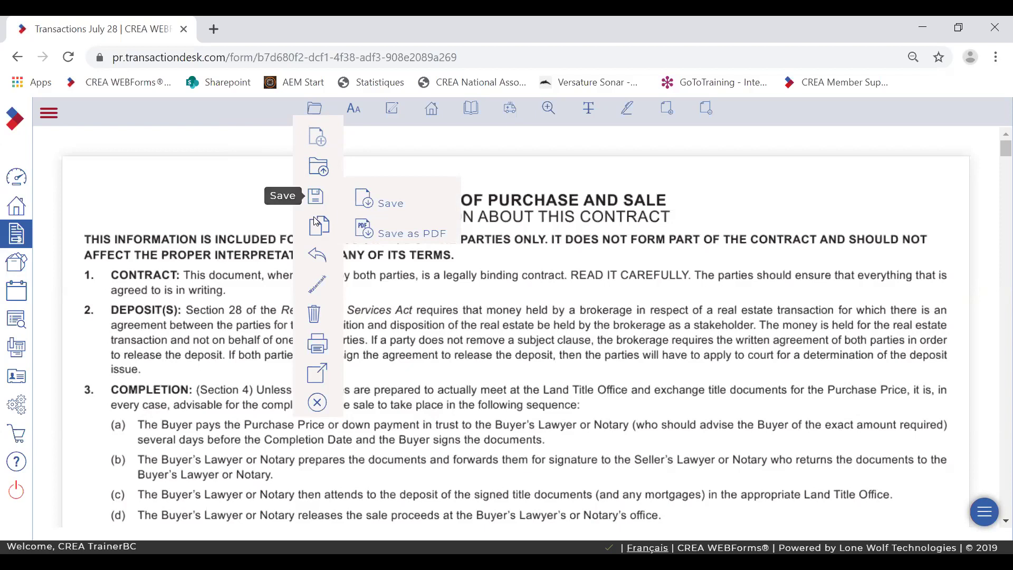
mouse_move(321, 253)
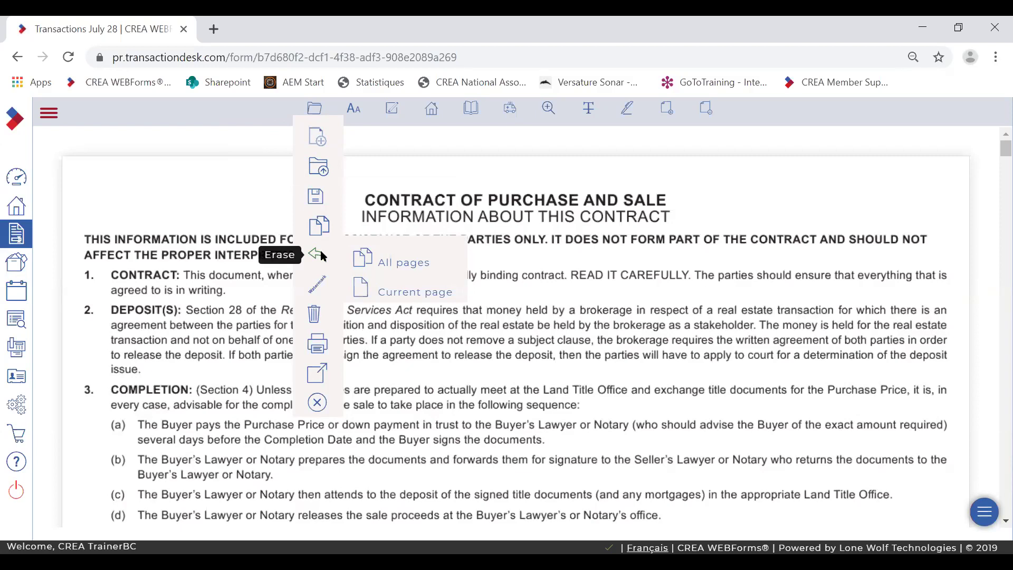
mouse_move(323, 283)
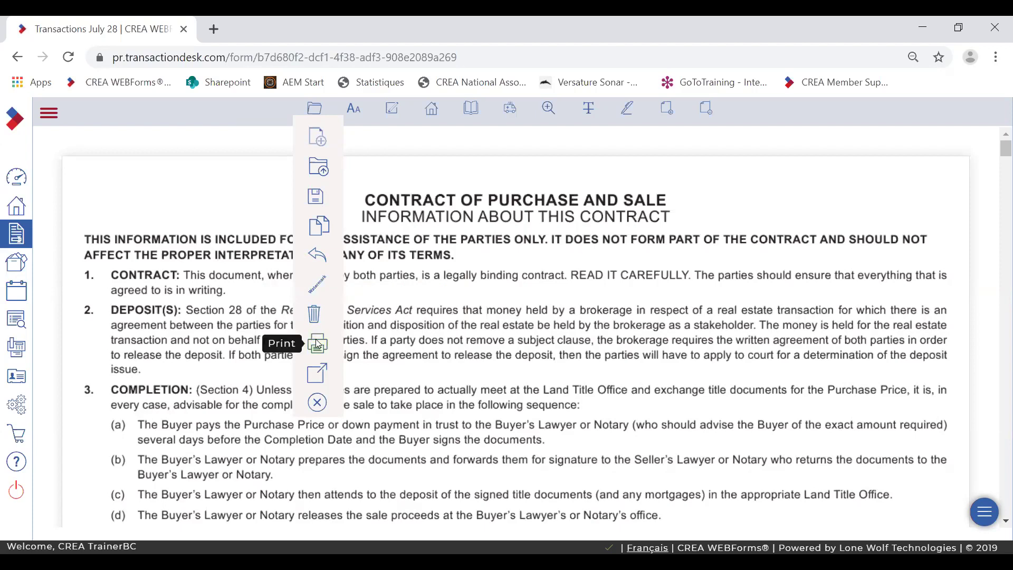
mouse_move(316, 376)
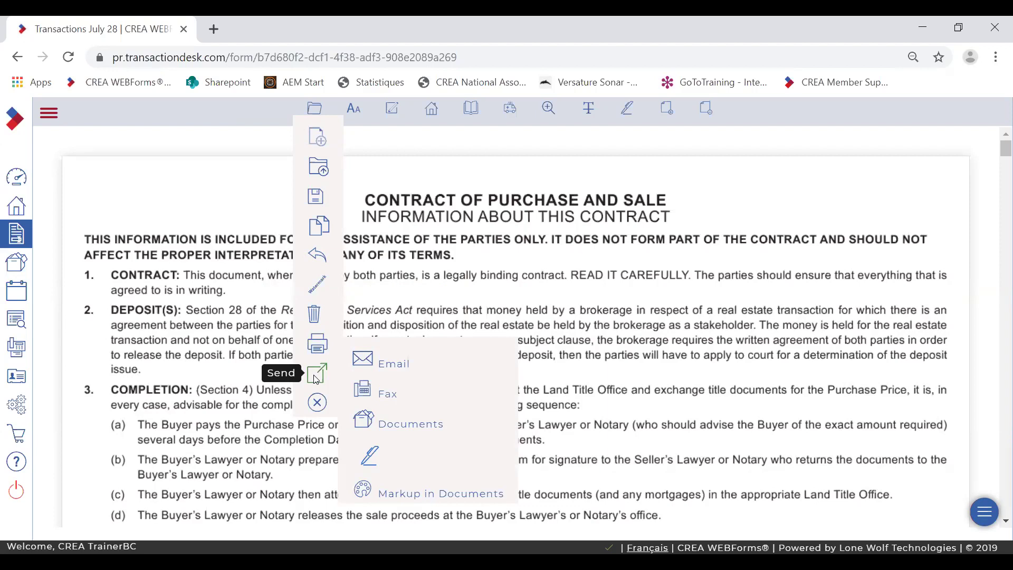
mouse_move(324, 203)
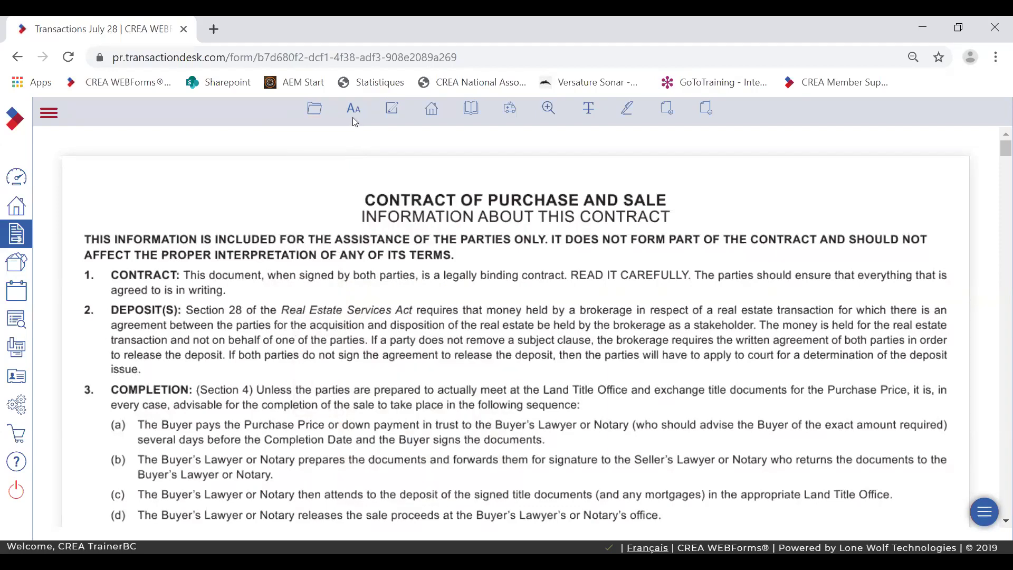
mouse_move(354, 116)
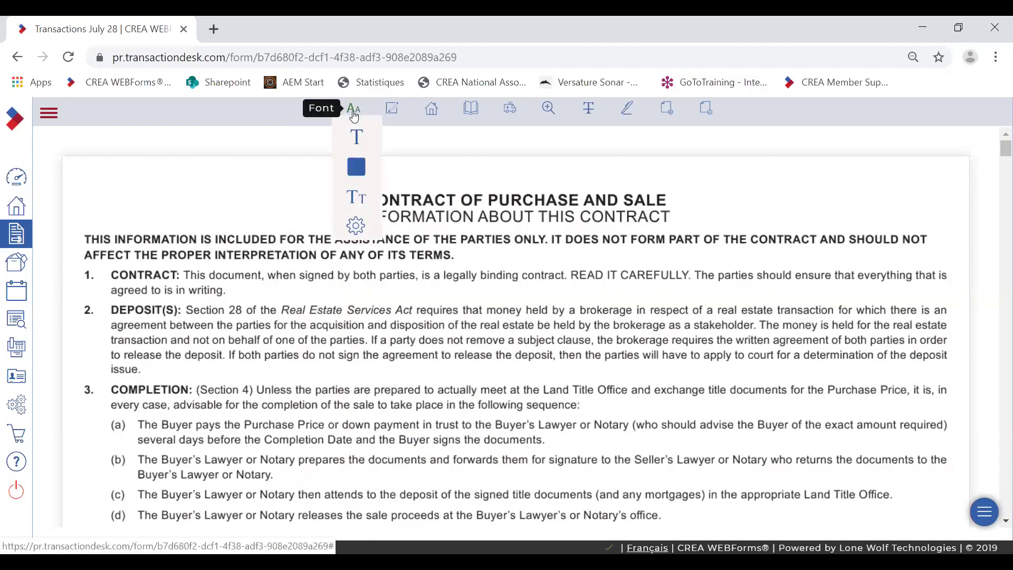
mouse_move(356, 136)
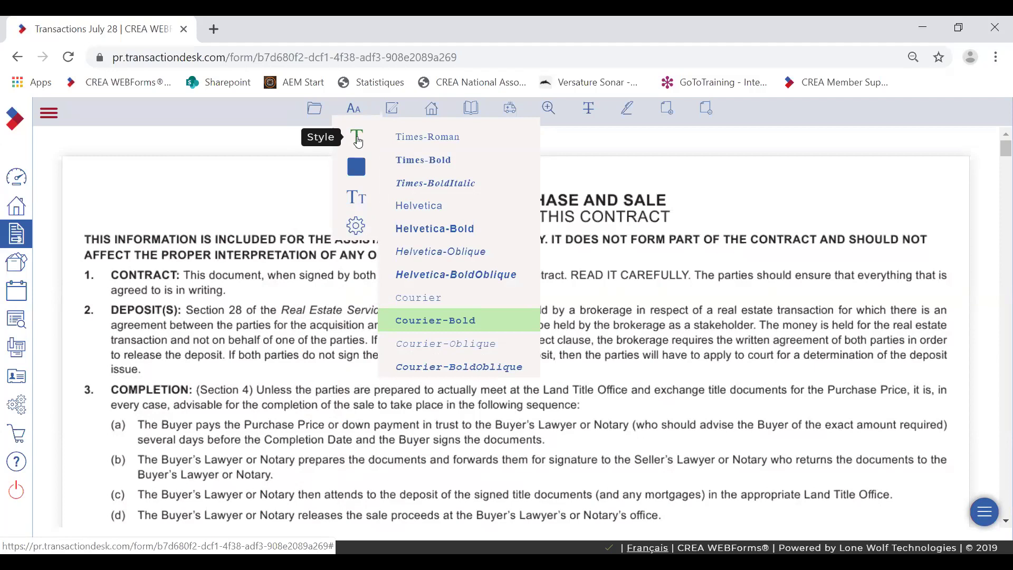
mouse_move(358, 166)
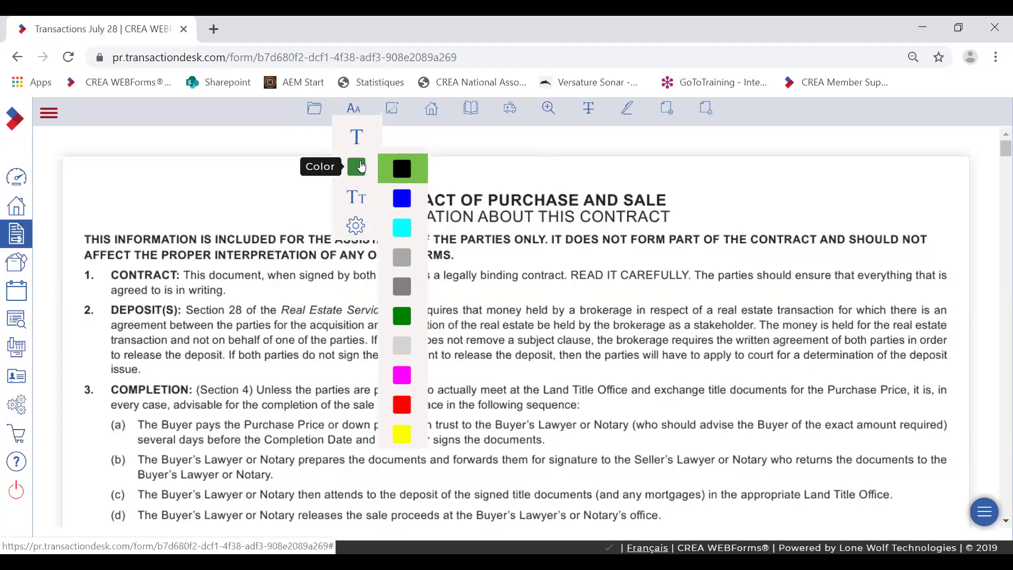
mouse_move(363, 197)
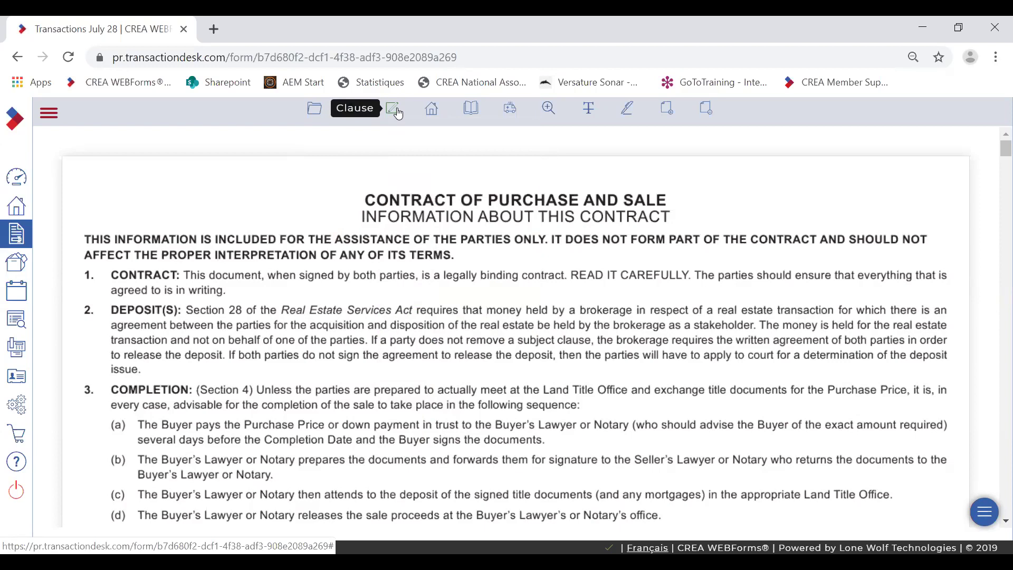
Step: Check the transaction forms list and the page list, then show the Markups dropdown
left_click(430, 107)
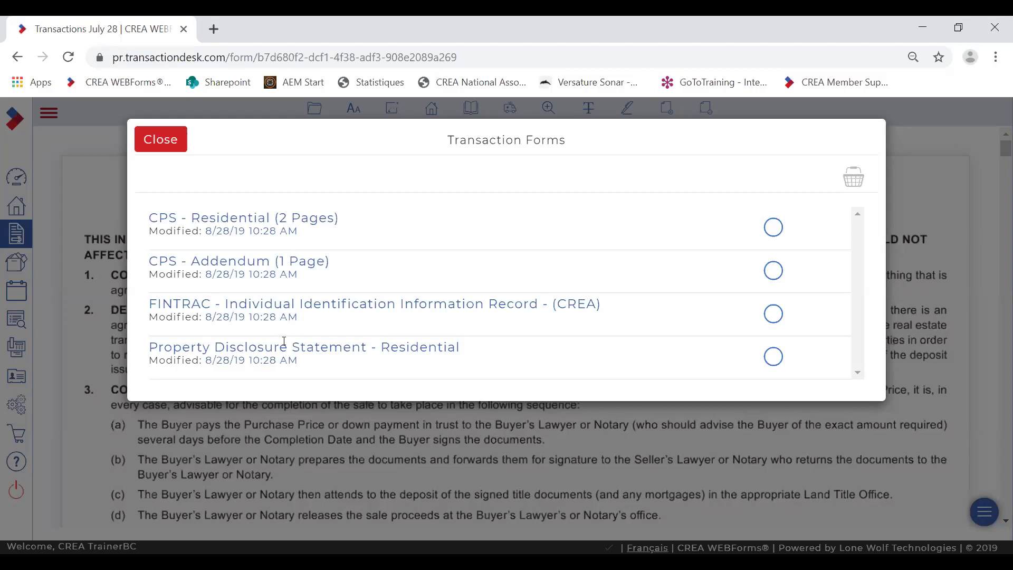
left_click(197, 142)
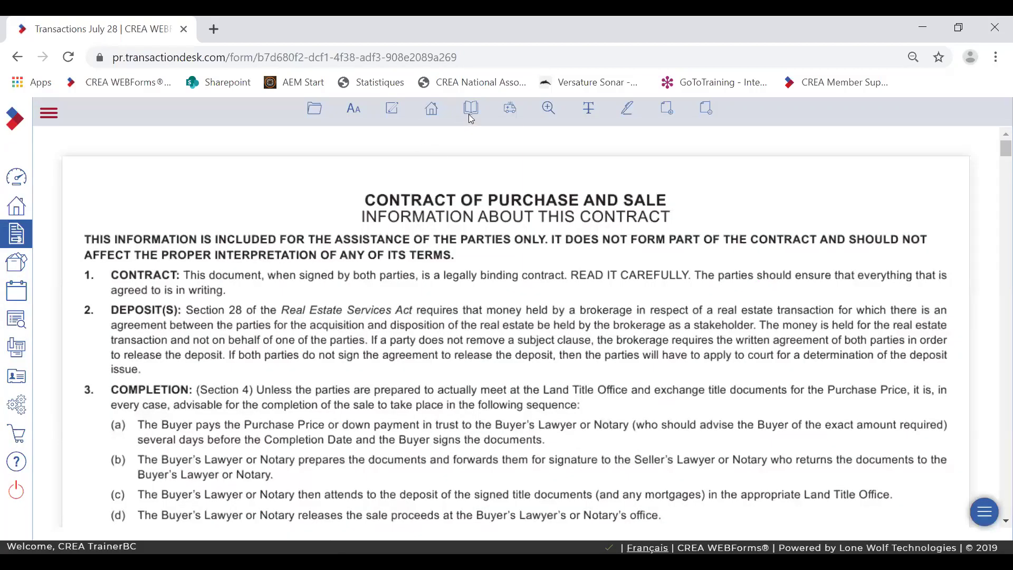
left_click(471, 108)
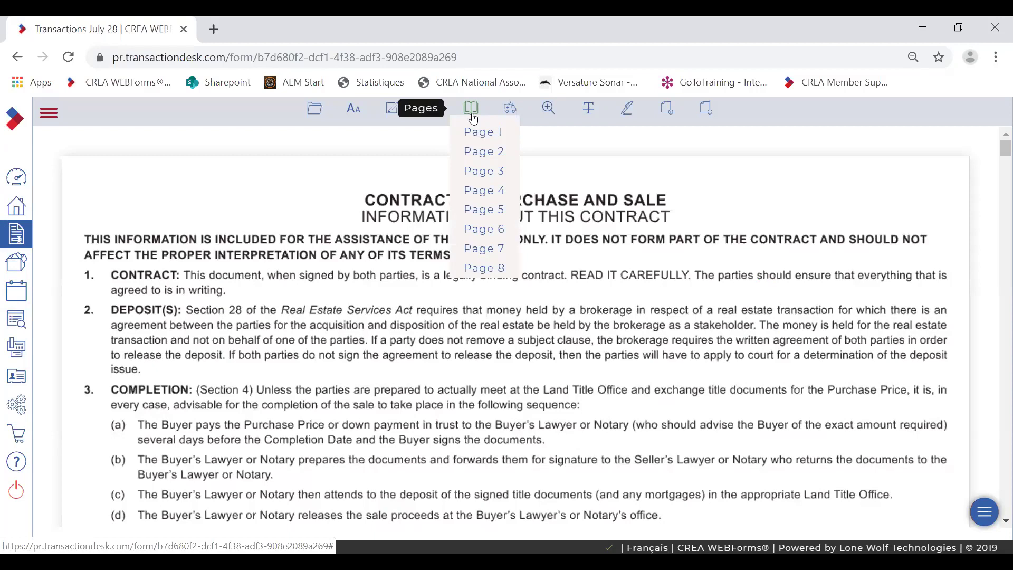
mouse_move(509, 110)
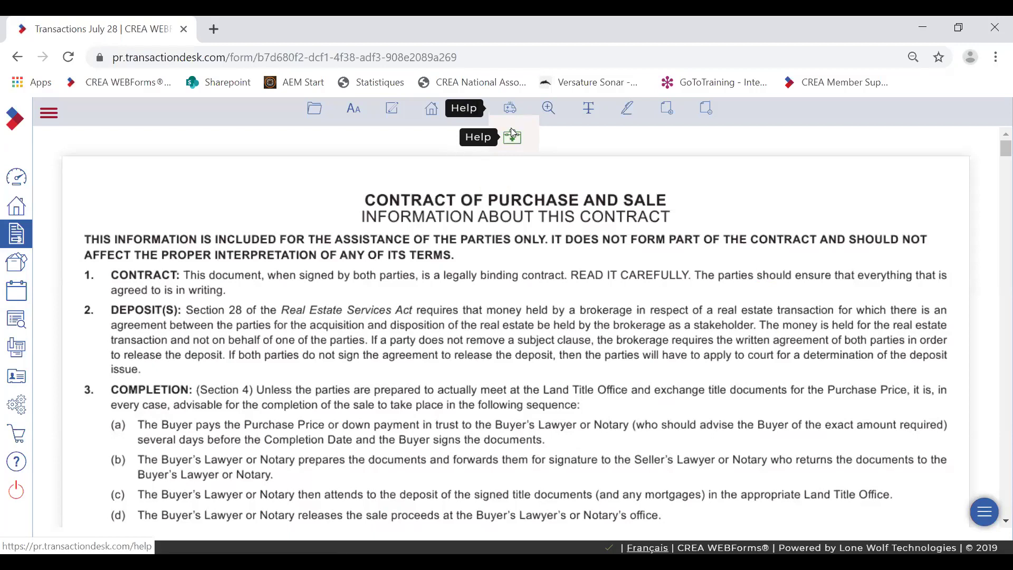
mouse_move(548, 111)
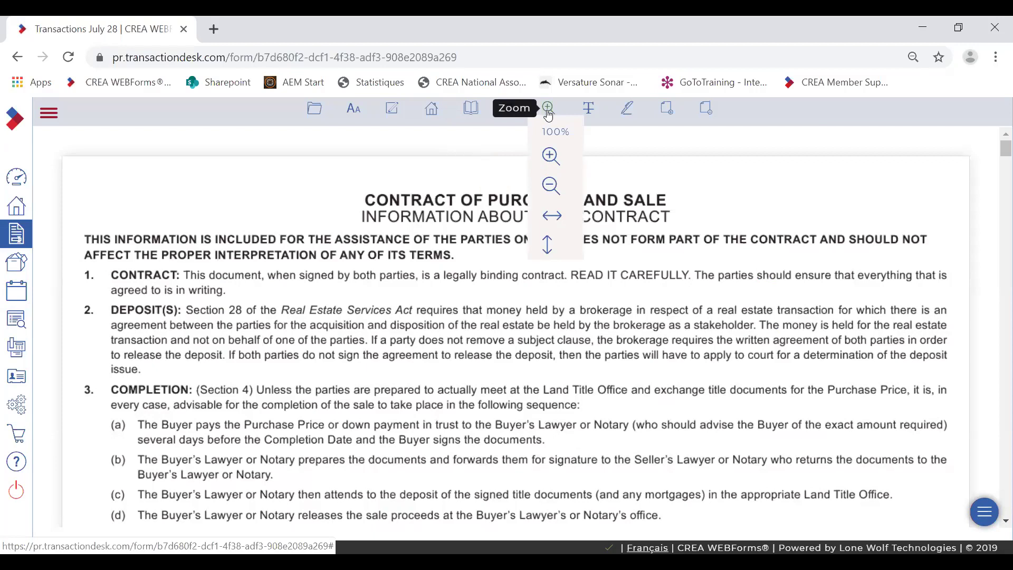
mouse_move(588, 110)
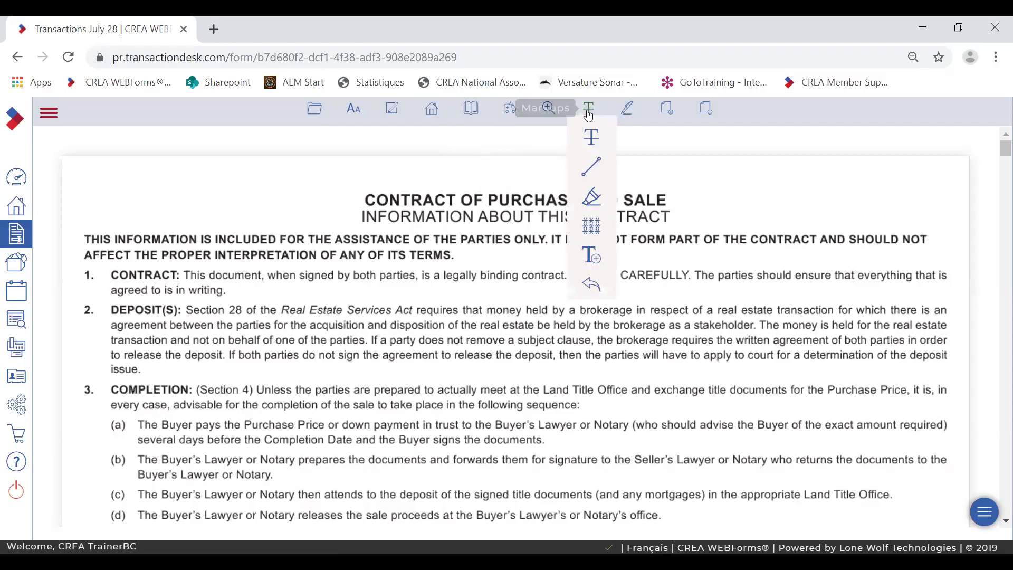
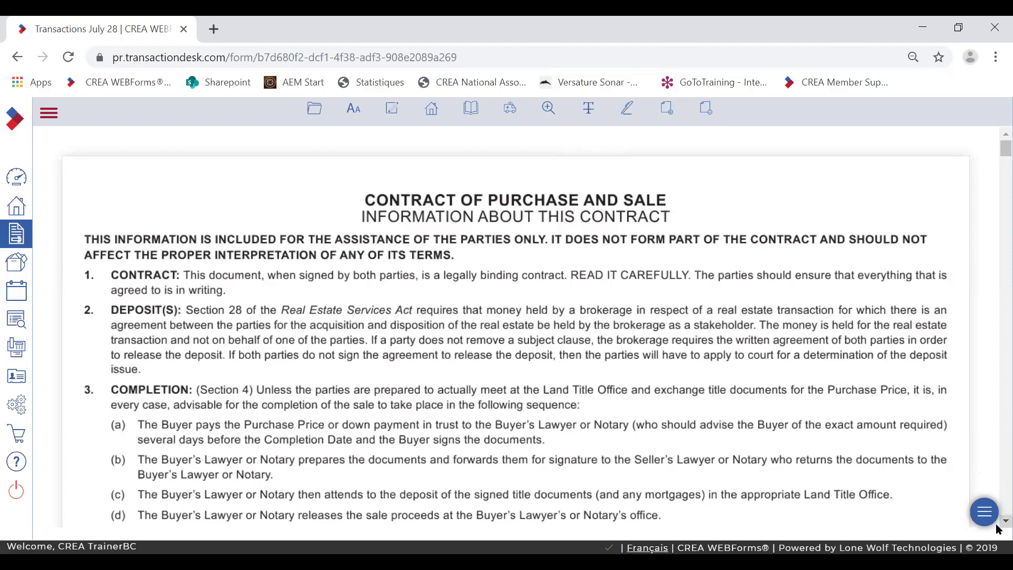
Step: Scroll down to section 3 Terms and Conditions on page 2 and place the cursor in its empty box
scroll(998, 523, "down", 7)
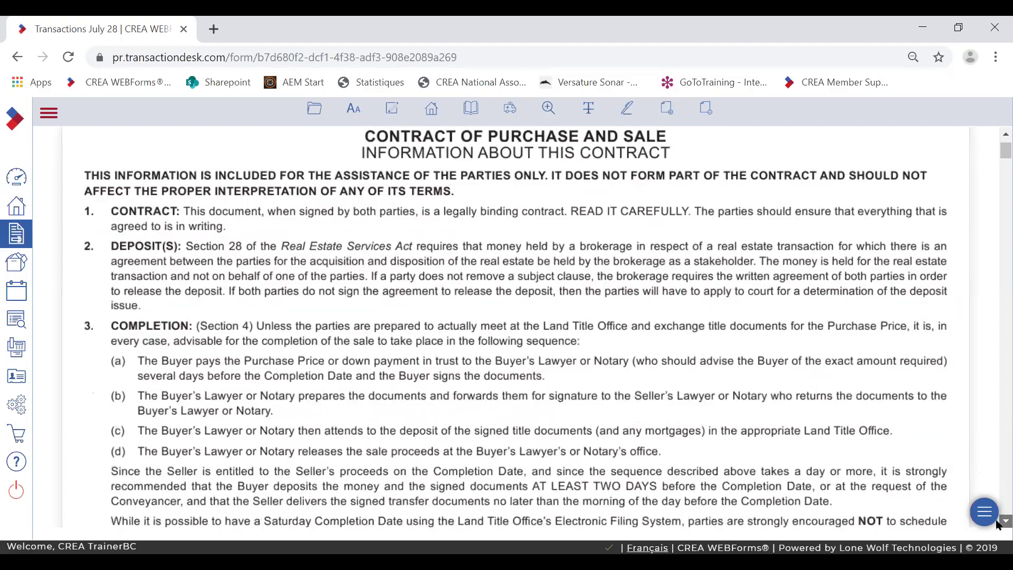
scroll(997, 523, "down", 10)
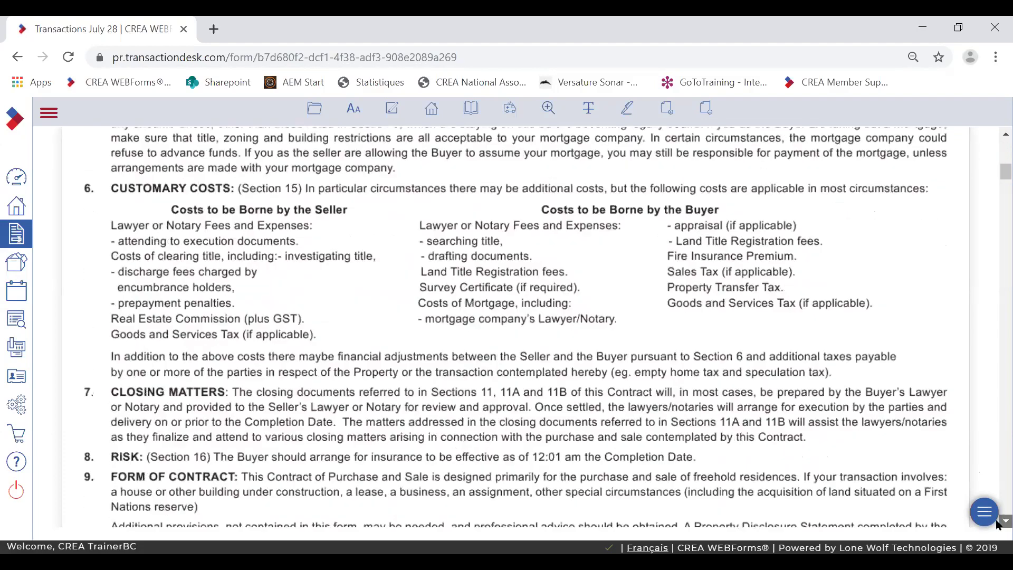
scroll(998, 523, "down", 10)
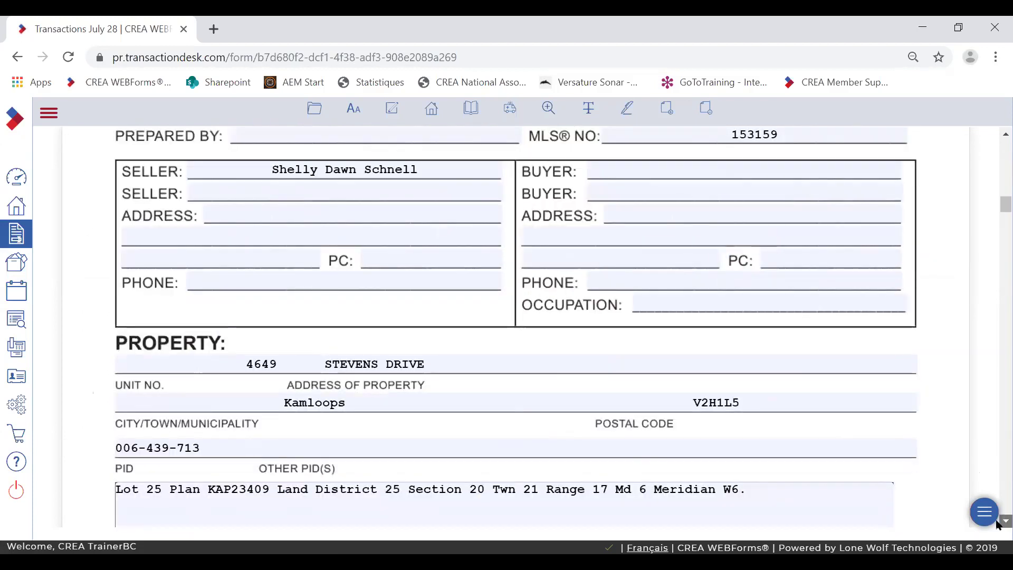
scroll(998, 525, "down", 5)
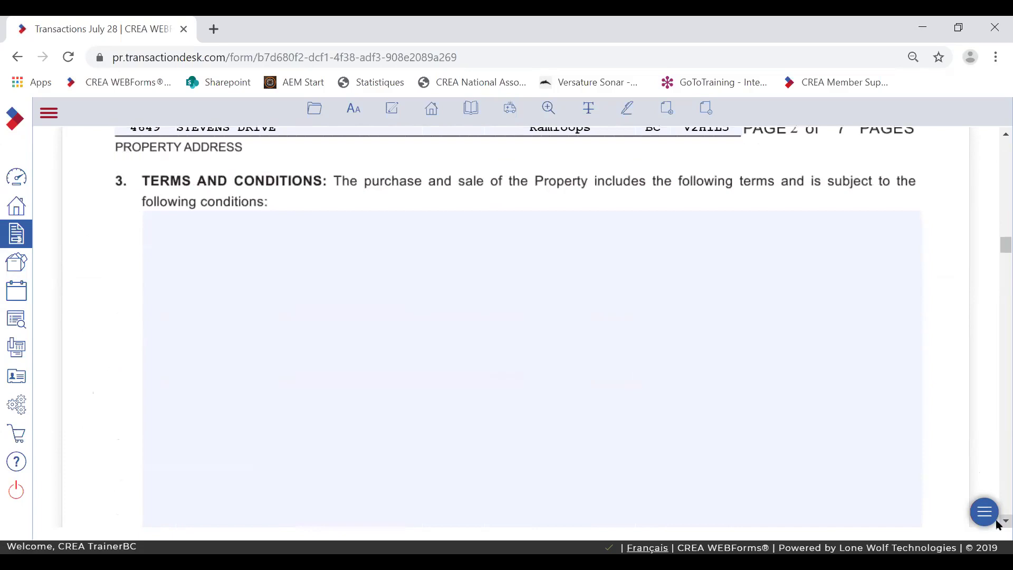
left_click(473, 296)
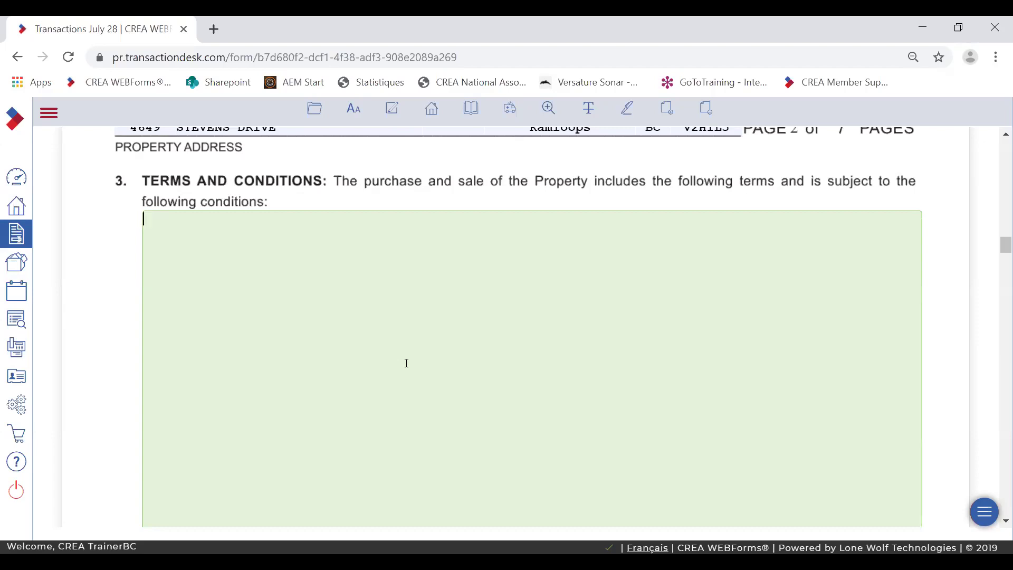
Step: Select the Property Disclosure clause from the personal clause folder in the clause library
left_click(395, 109)
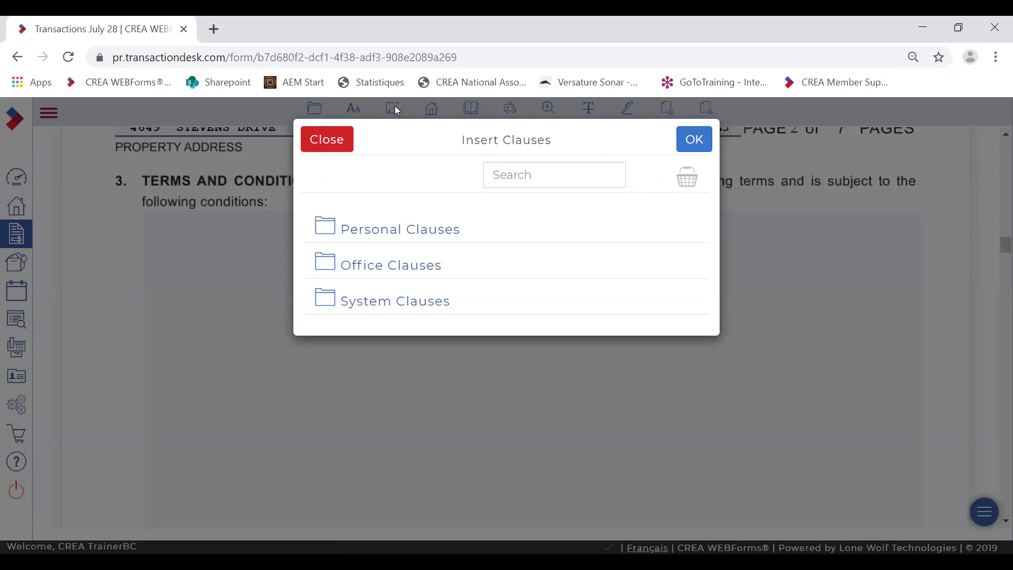
left_click(379, 232)
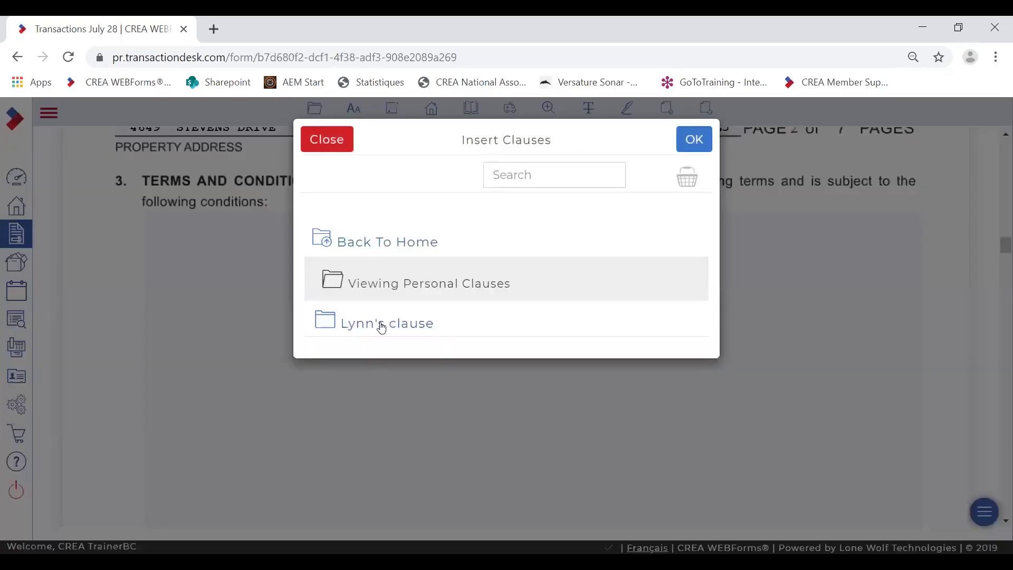
left_click(390, 329)
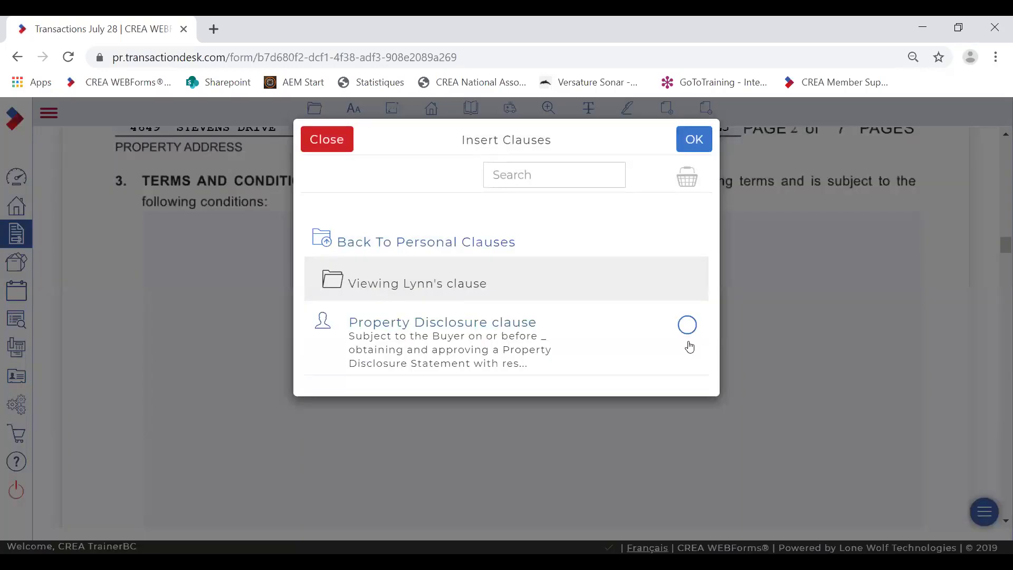
left_click(688, 325)
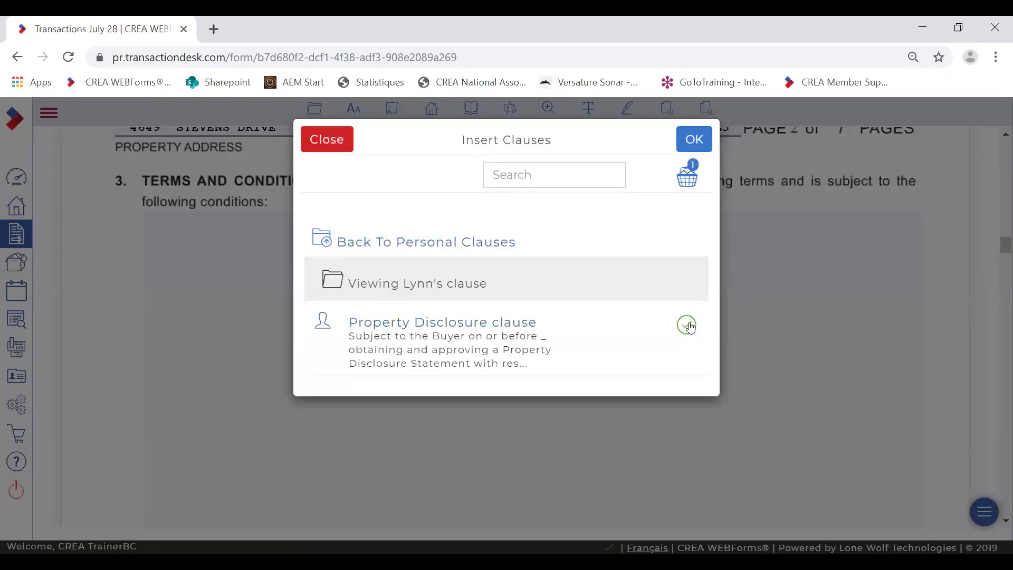
left_click(367, 244)
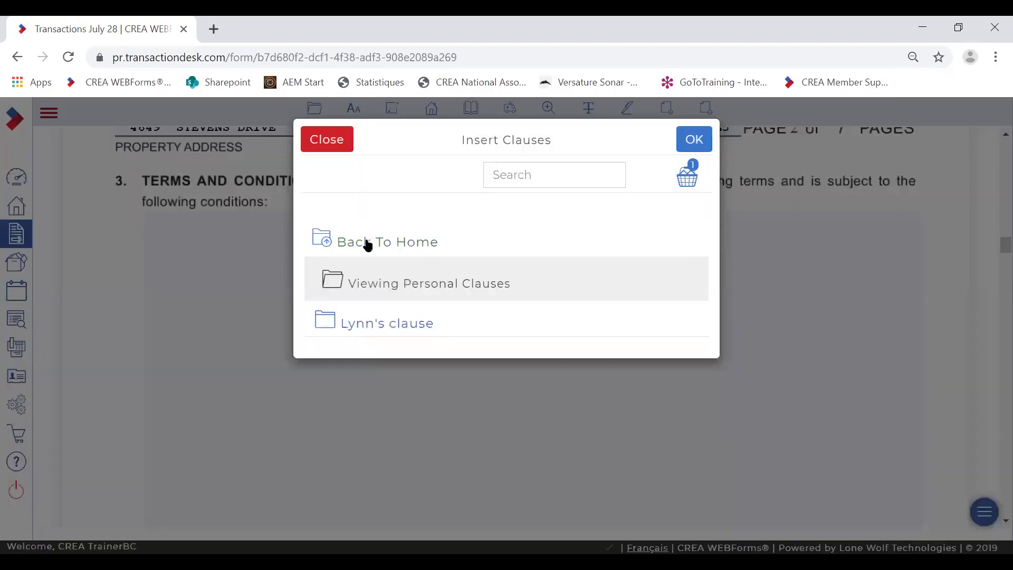
Step: Pick the Authorization to Pay Trust Money and Conveyancer as Stakeholder clauses from System Clauses' Deposits group
left_click(368, 243)
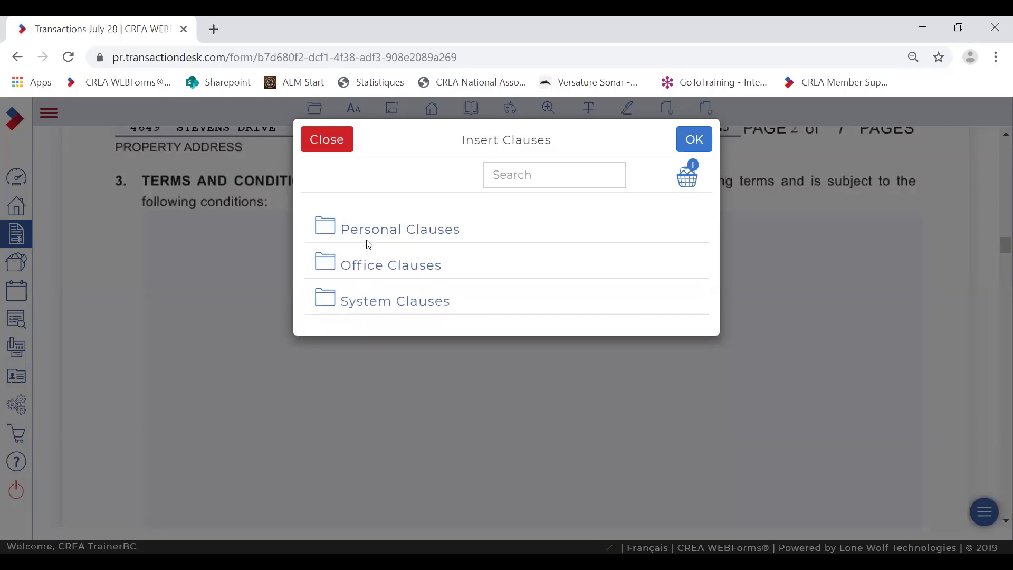
left_click(364, 301)
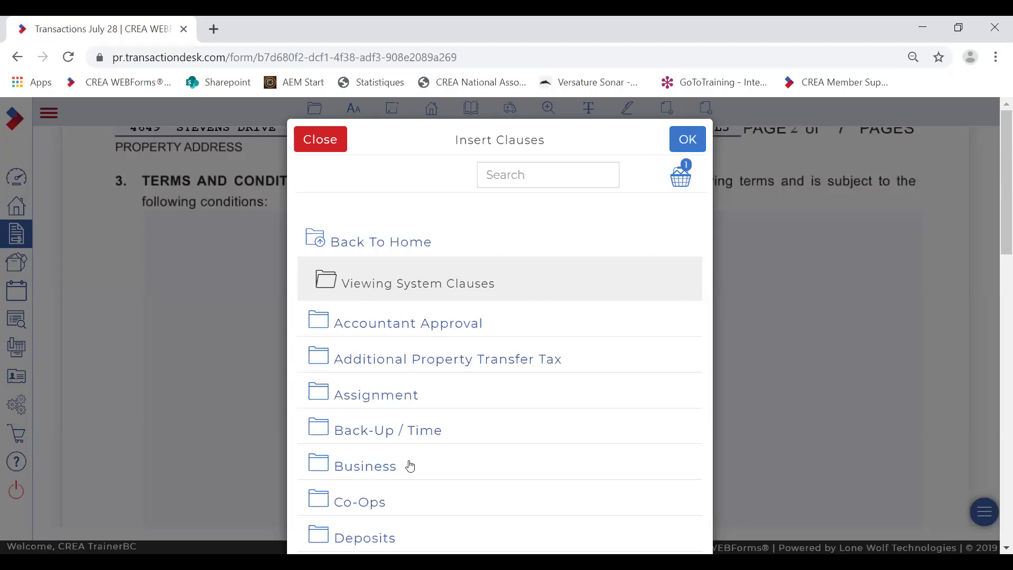
left_click(391, 539)
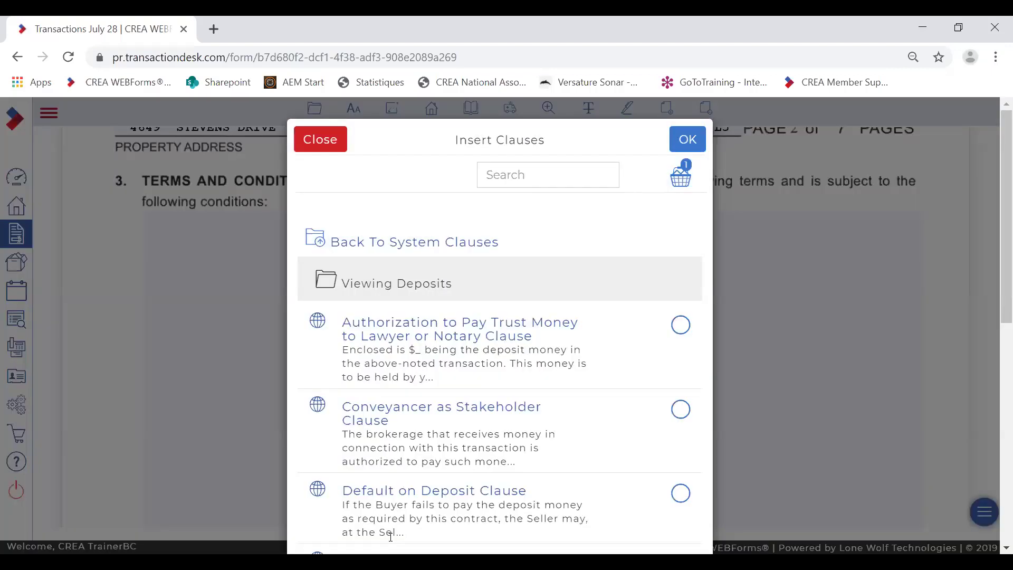
left_click(683, 326)
left_click(679, 409)
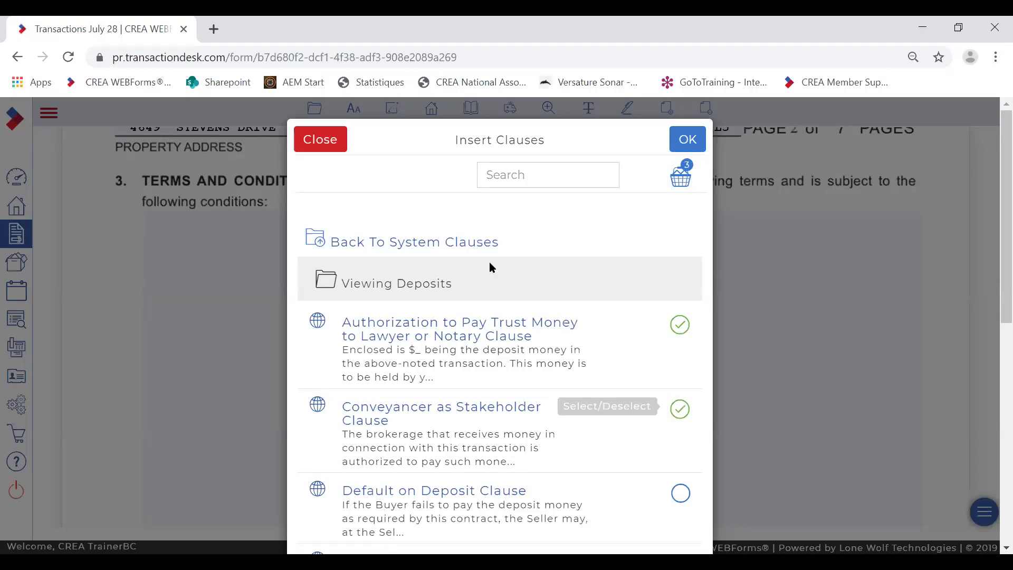
left_click(416, 238)
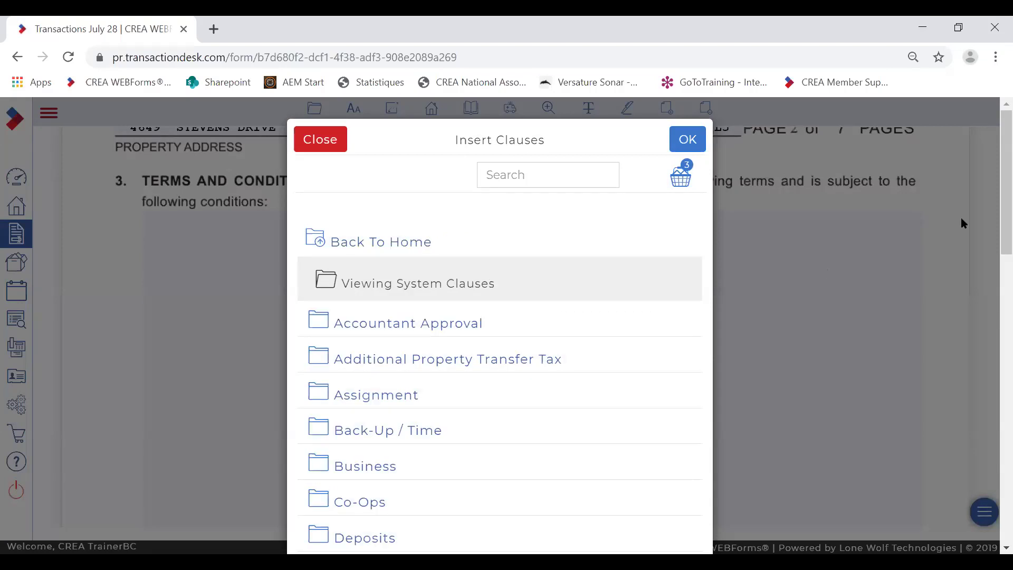
Step: Add both Agreement for Sale clauses, with and without underlying mortgage, from the Financing group
left_click_drag(997, 195, 998, 277)
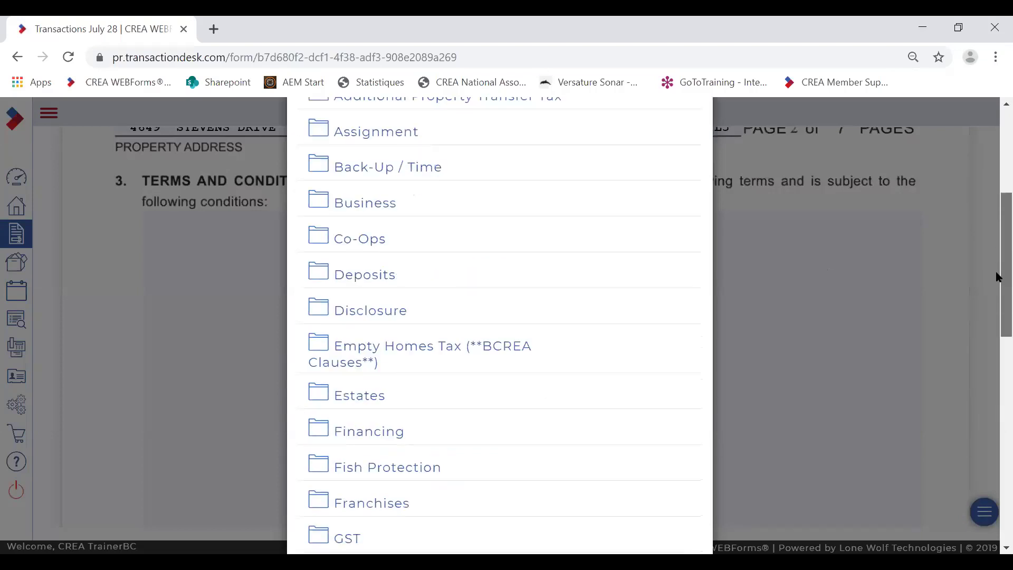
left_click(375, 437)
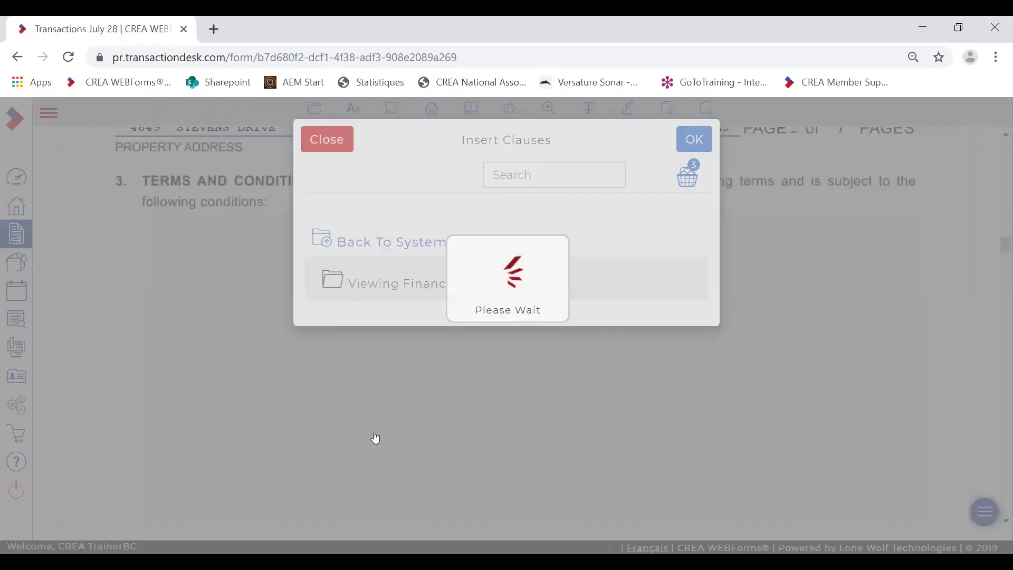
left_click(681, 425)
left_click(681, 324)
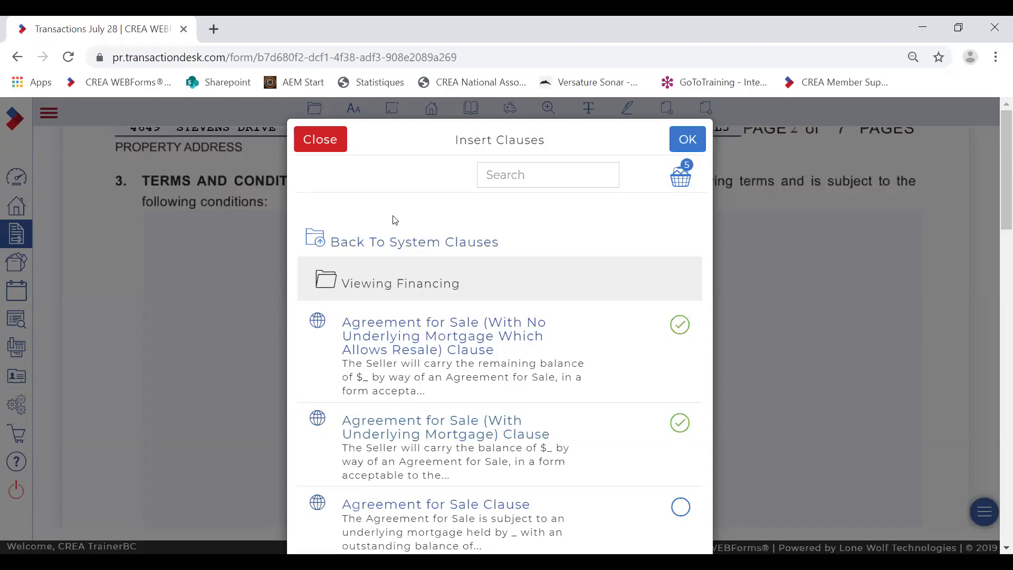
left_click(396, 243)
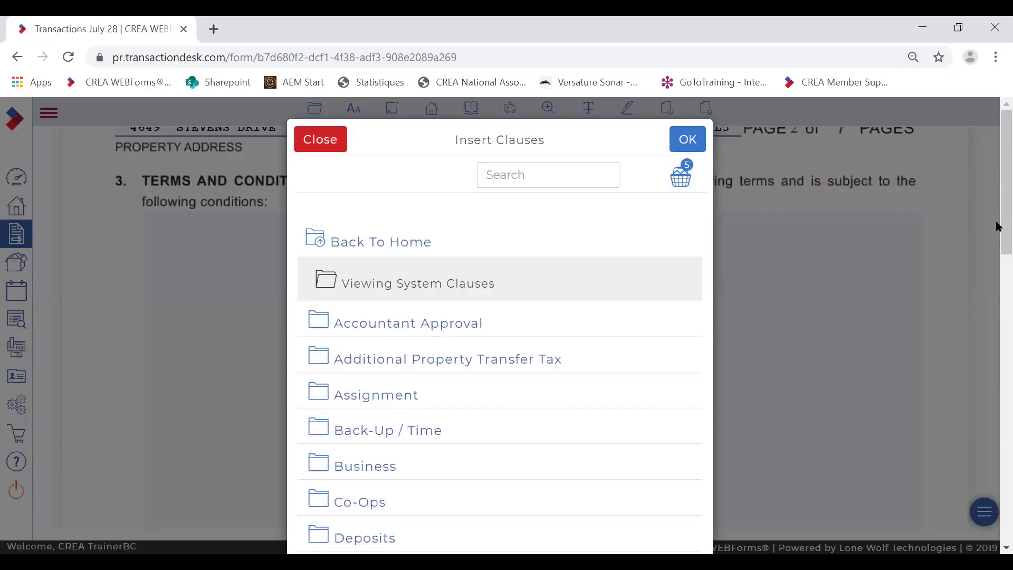
Step: Add the Buyer Approving the Property Disclosure Statement clause and review all six clauses in the basket
left_click_drag(1001, 219, 1001, 286)
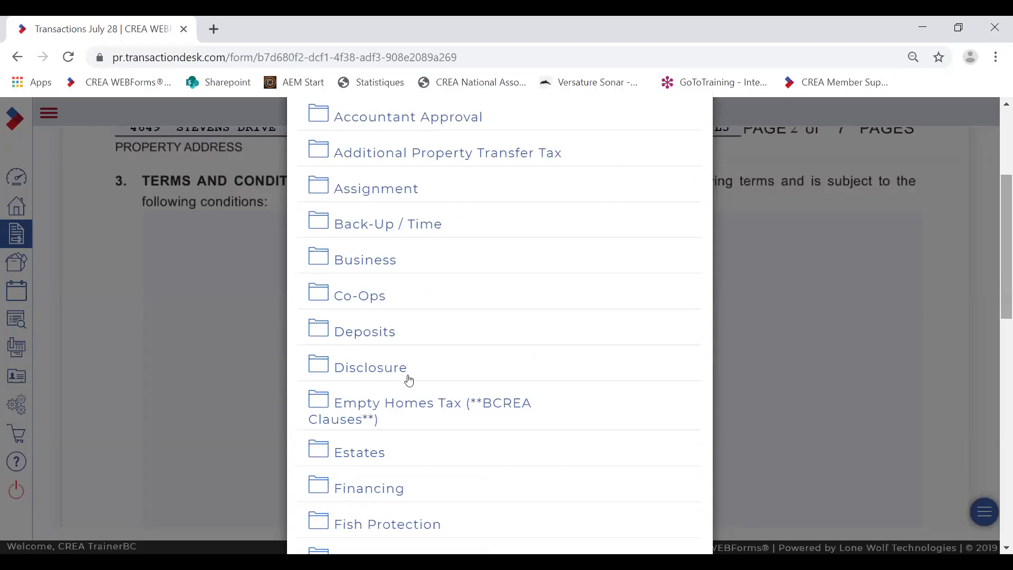
left_click(370, 366)
left_click(681, 325)
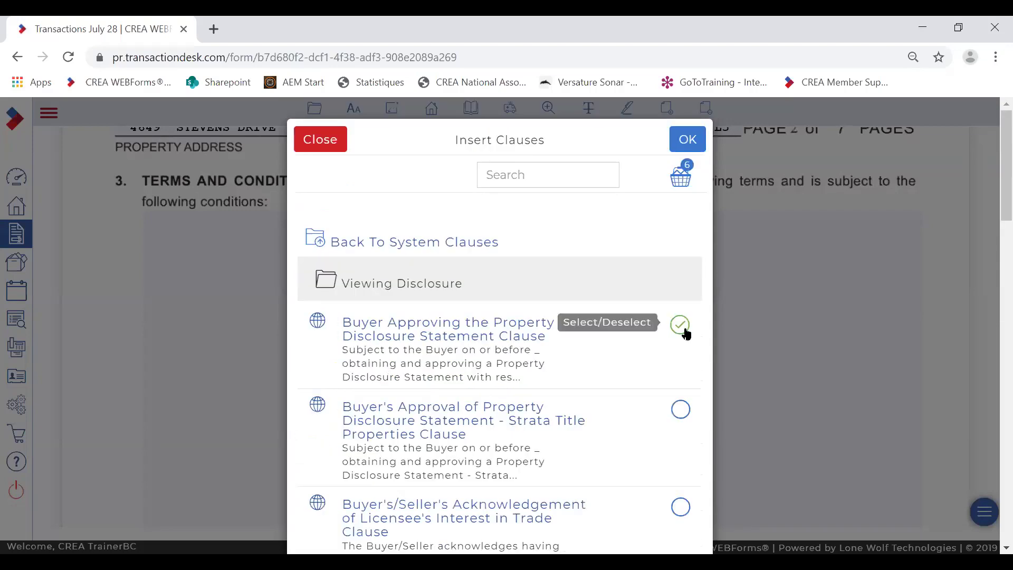
left_click(681, 178)
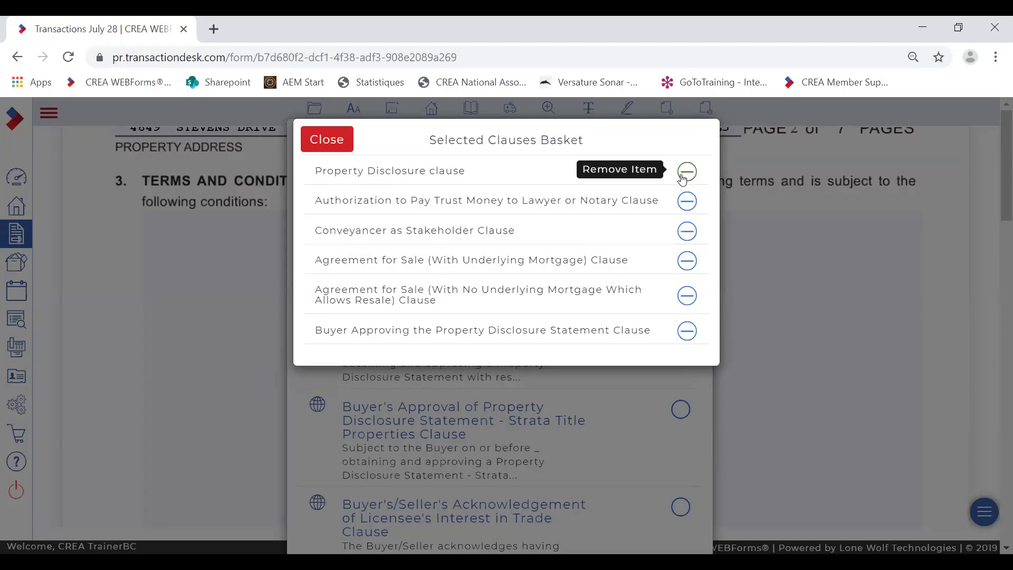
left_click(331, 141)
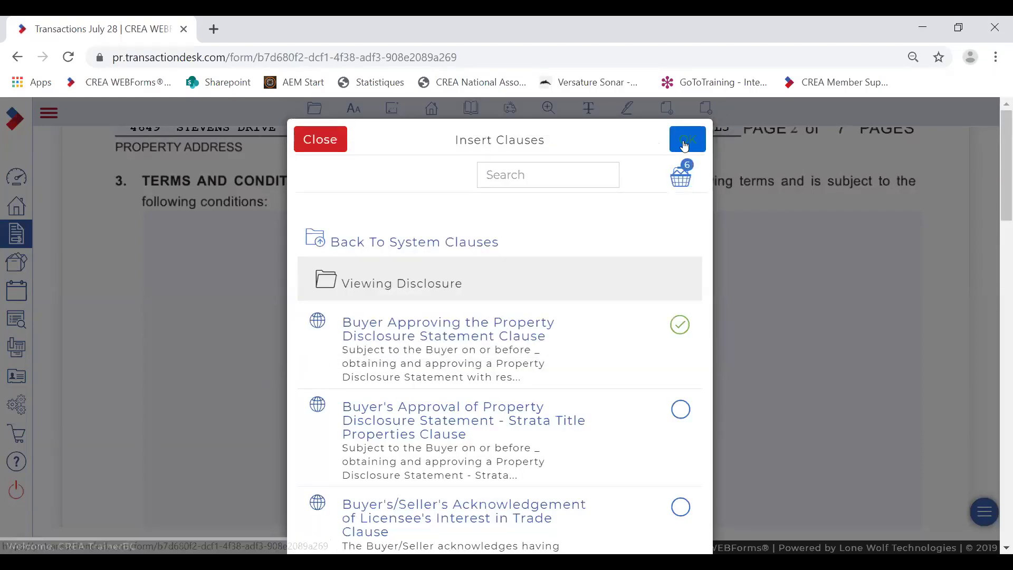
Step: Insert the six chosen clauses into the Terms and Conditions section
left_click(686, 140)
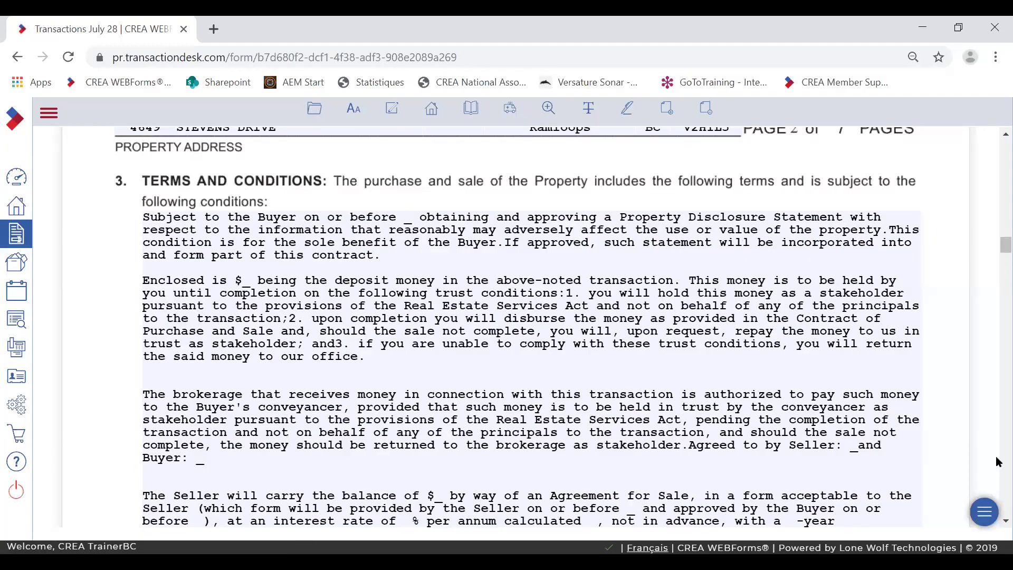
scroll(996, 523, "down", 3)
scroll(997, 525, "down", 5)
scroll(997, 524, "down", 15)
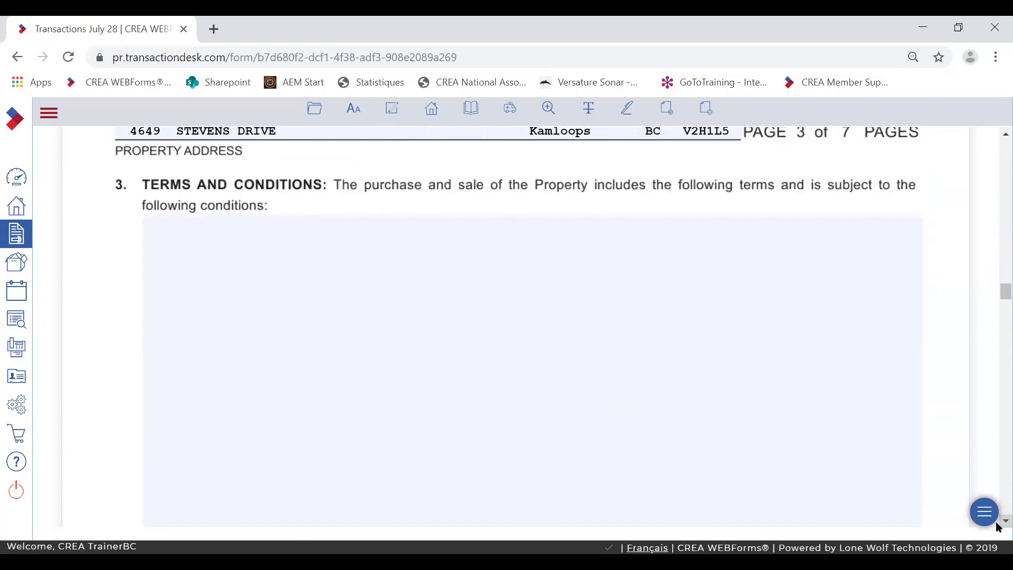
left_click(998, 135)
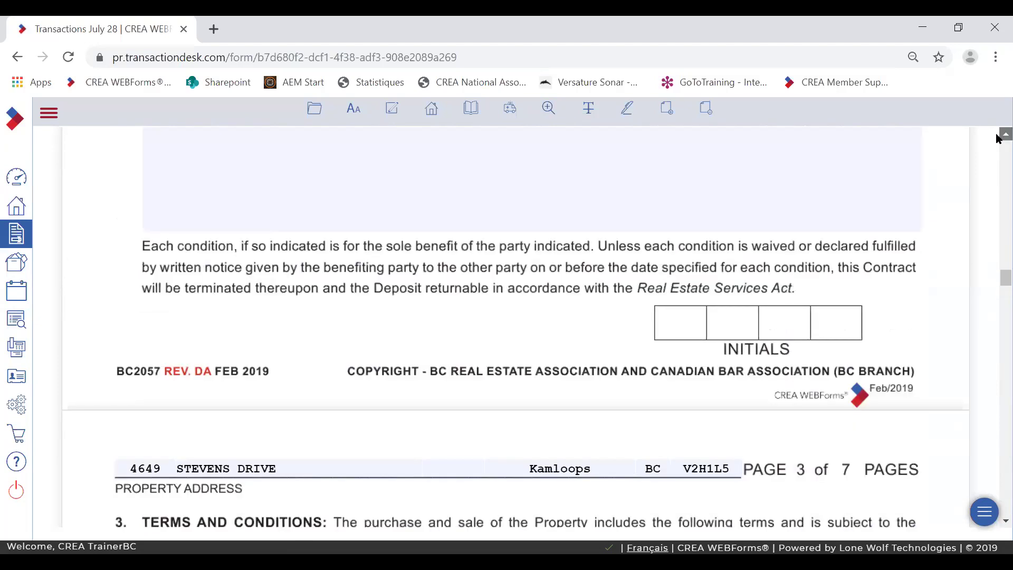
left_click(1005, 135)
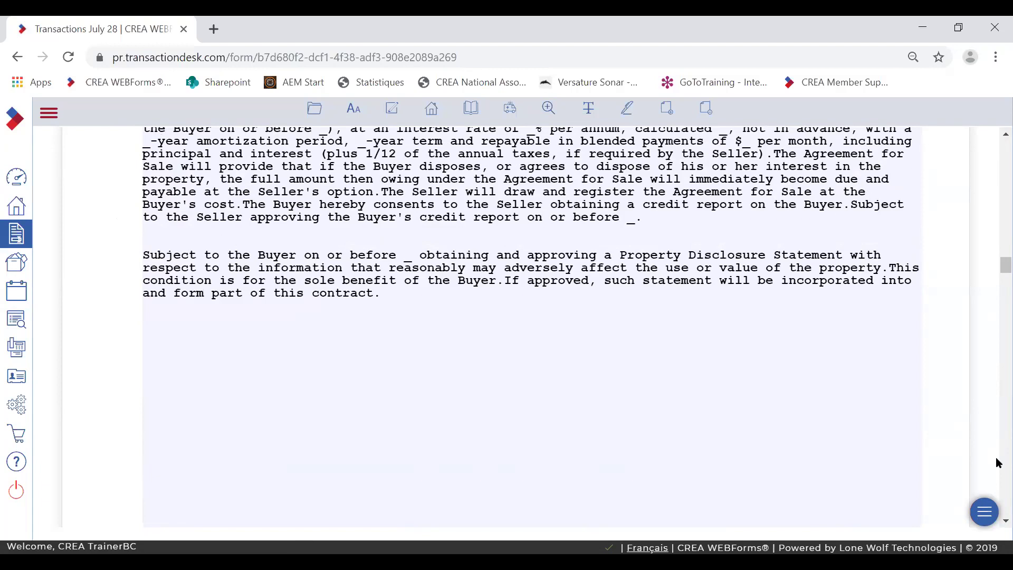
left_click(998, 522)
double_click(998, 522)
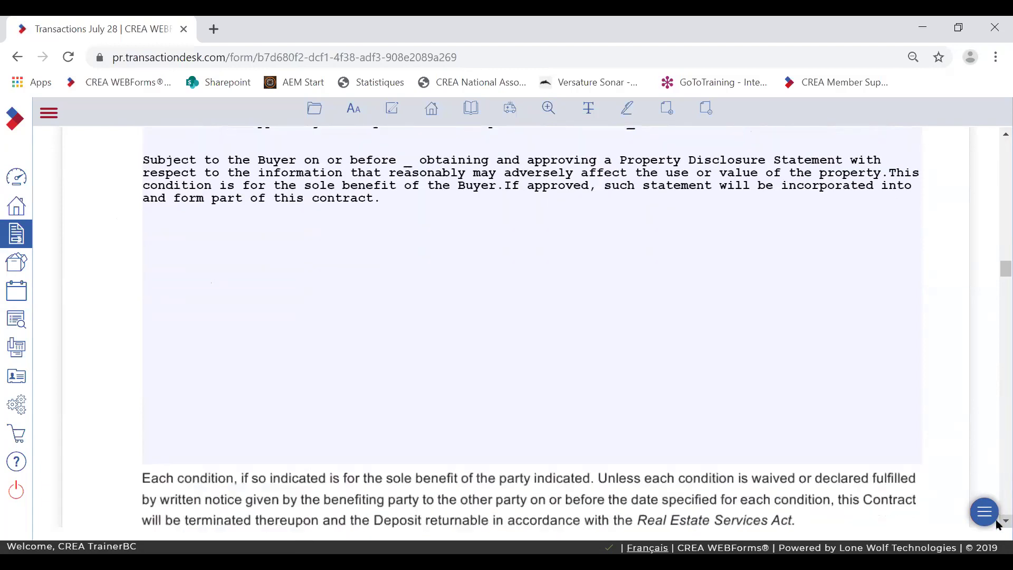
Step: Scroll back up past the inserted clauses to the '3. TERMS AND CONDITIONS' heading
left_click(998, 138)
double_click(998, 138)
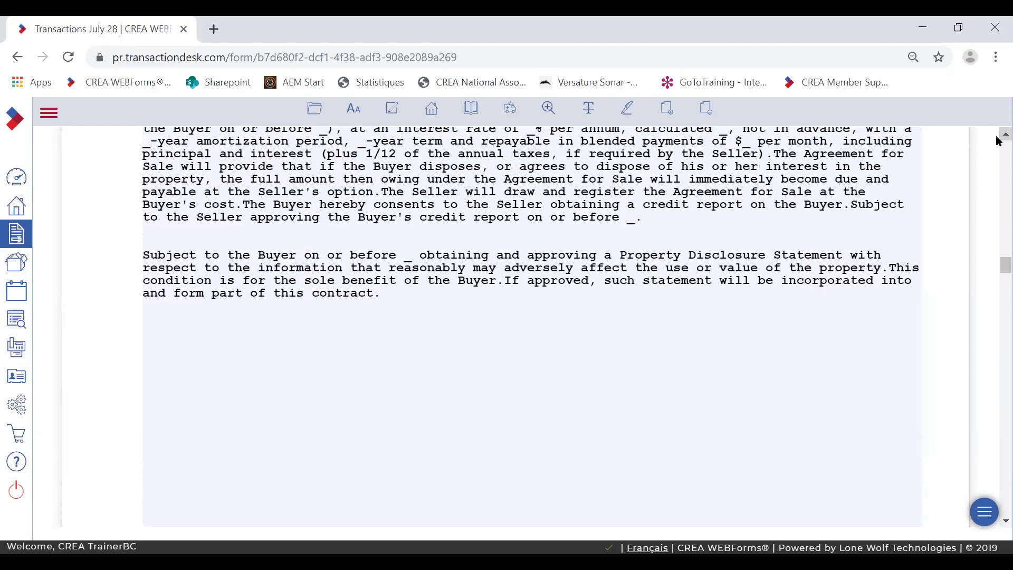
left_click(998, 138)
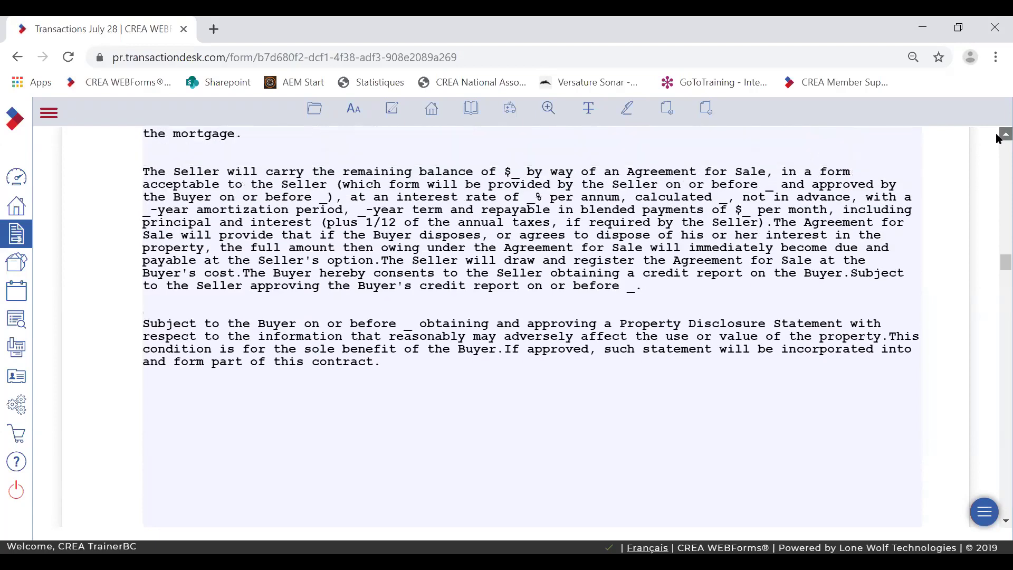
left_click(998, 138)
double_click(998, 138)
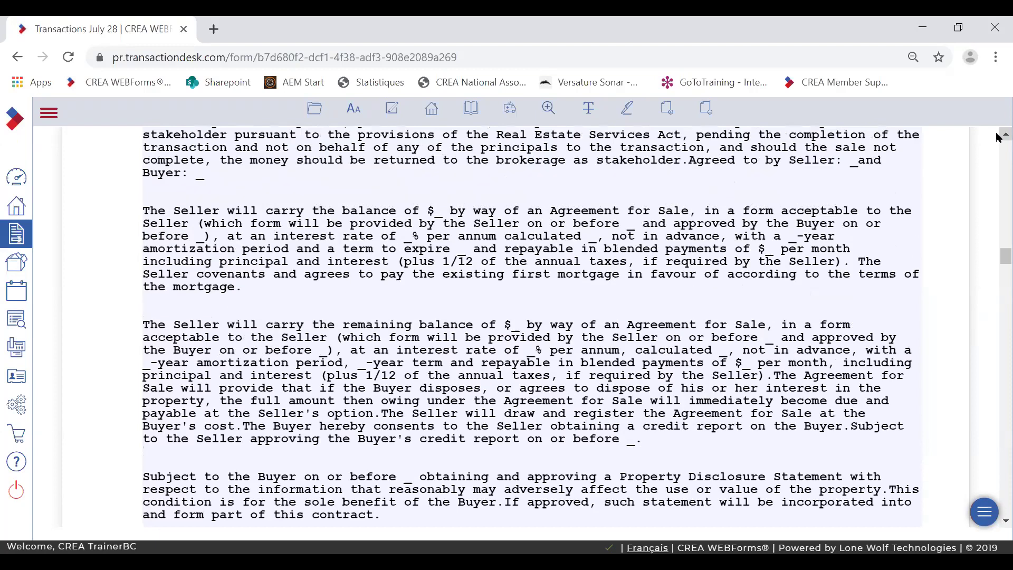
double_click(997, 138)
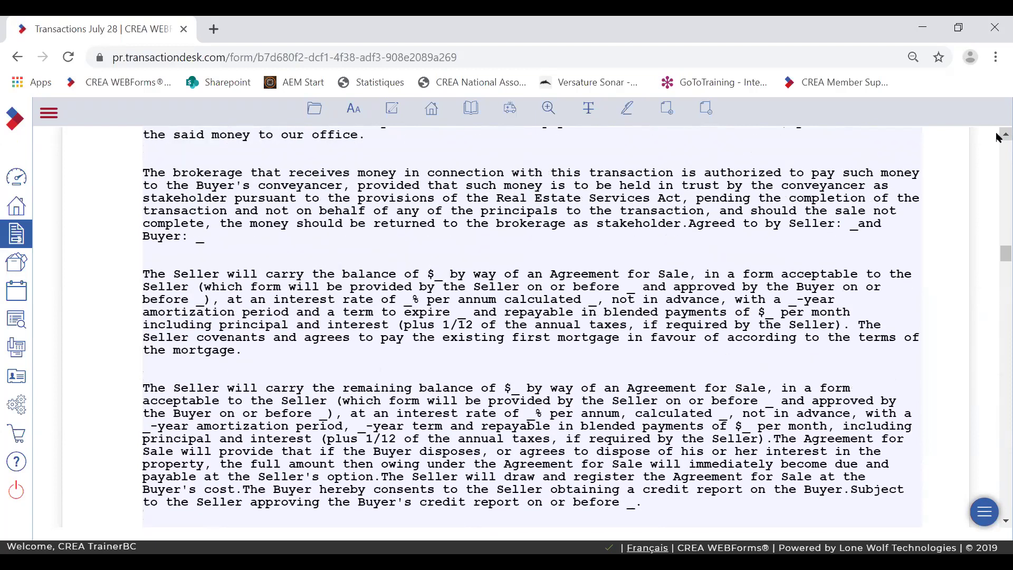
double_click(998, 138)
left_click(998, 138)
left_click(998, 139)
left_click(998, 138)
double_click(998, 139)
left_click(998, 138)
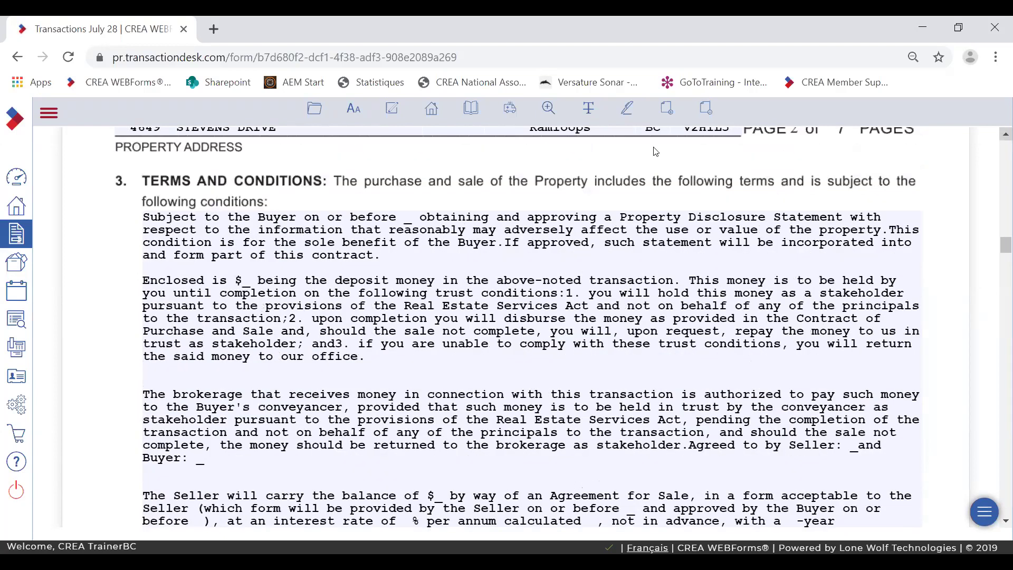
Step: Move the 'Enclosed is $_' deposit clause below the brokerage clause, with 'manual changes' typed between them
mouse_move(350, 113)
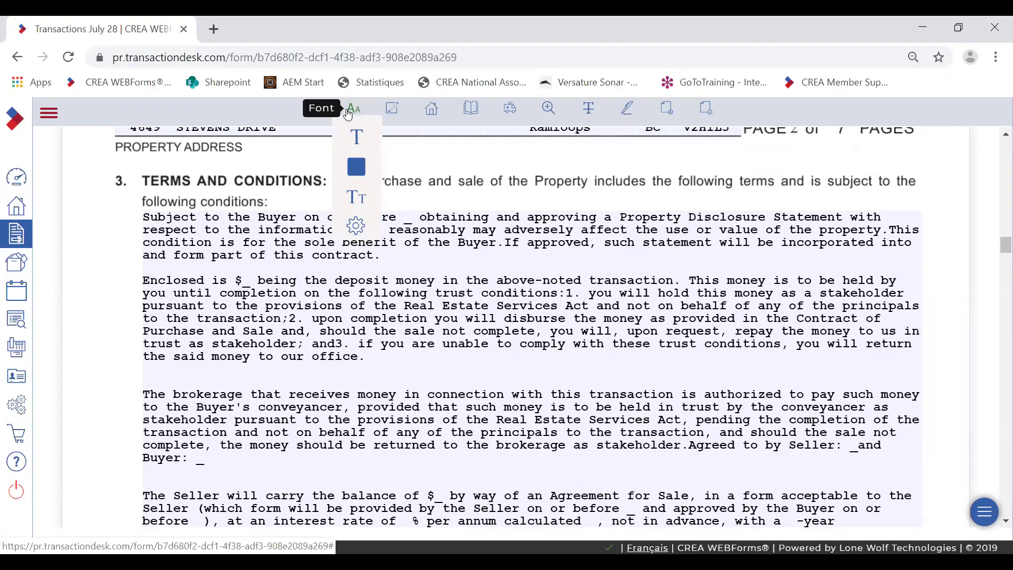
mouse_move(356, 197)
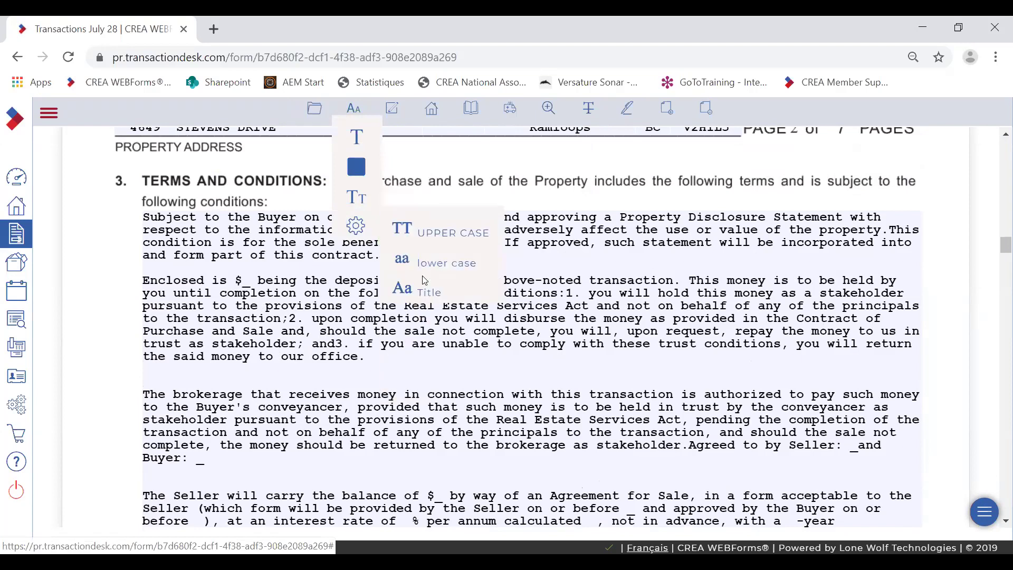
left_click(144, 279)
left_click_drag(188, 303, 367, 363)
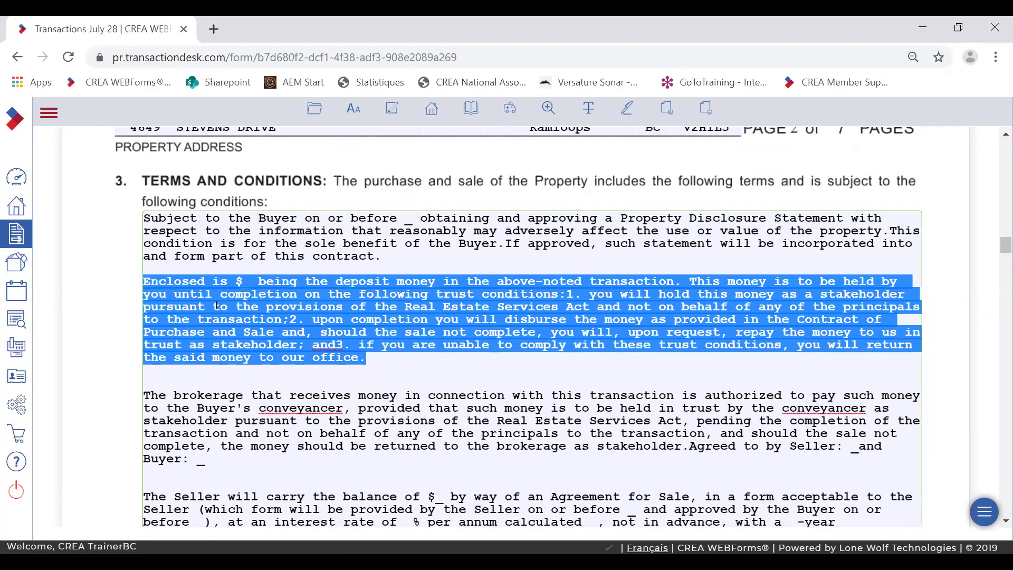
left_click_drag(216, 381, 219, 384)
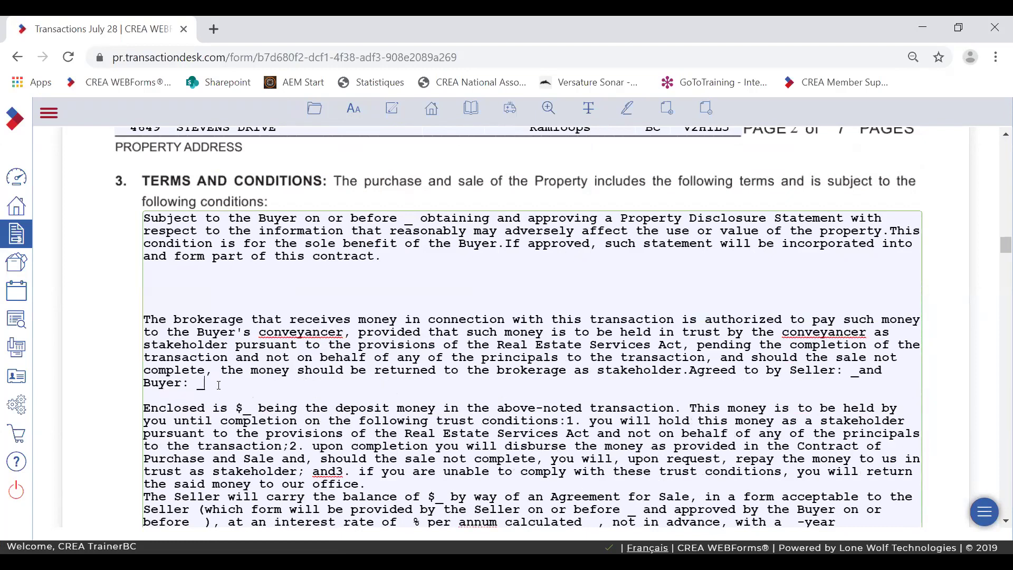
key("Return")
key("Return")
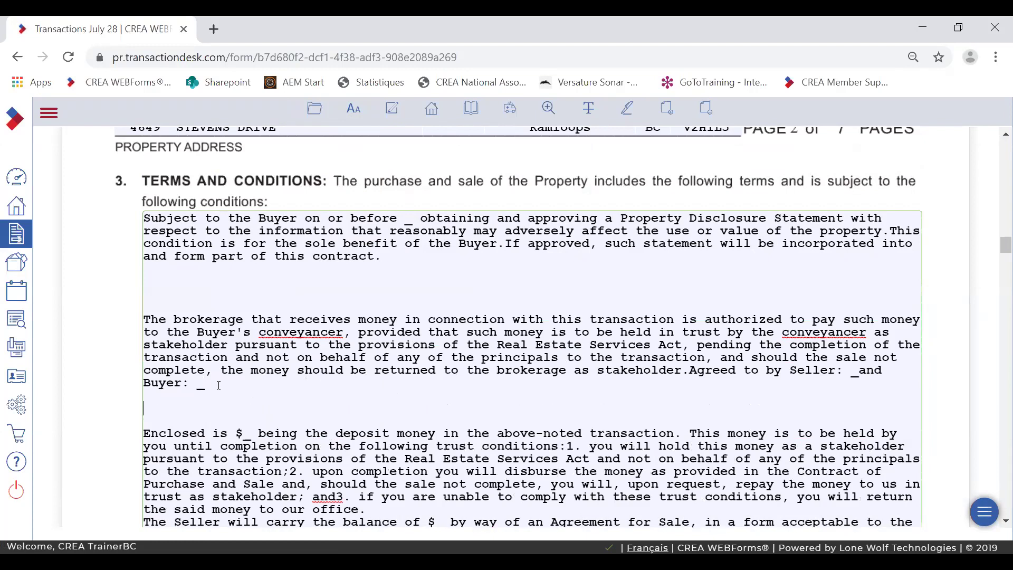
type("manual changes")
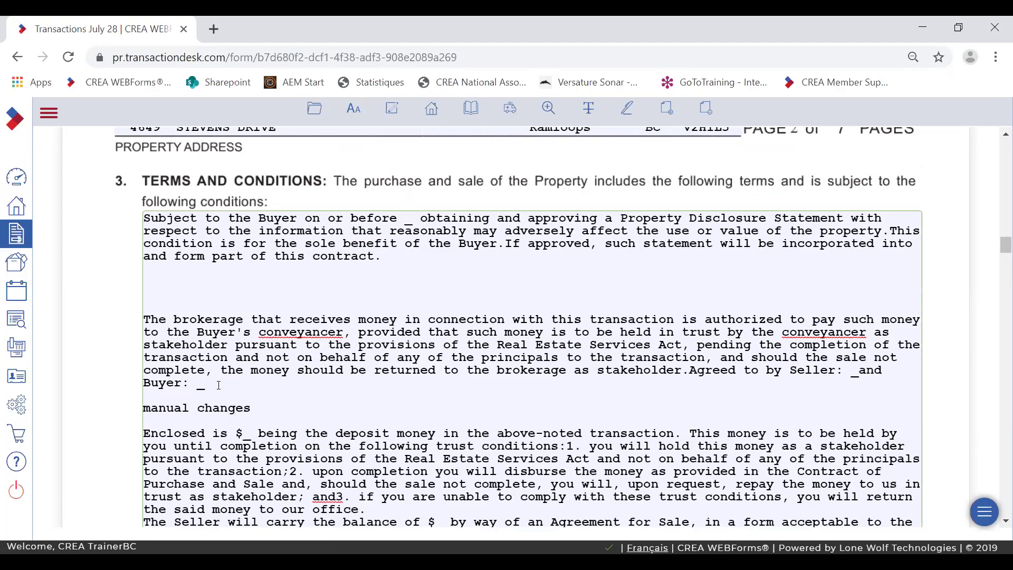
left_click(309, 114)
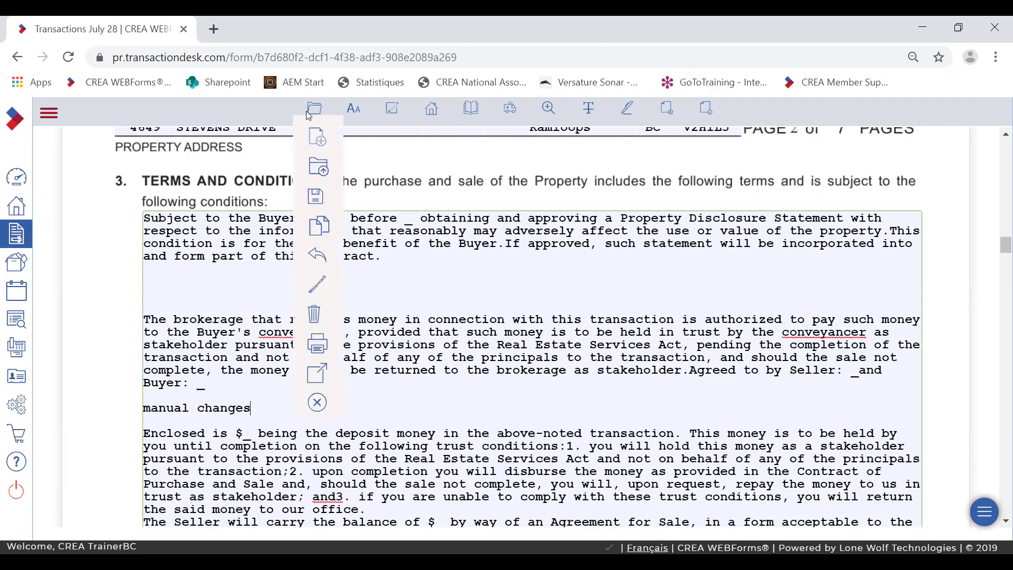
mouse_move(352, 109)
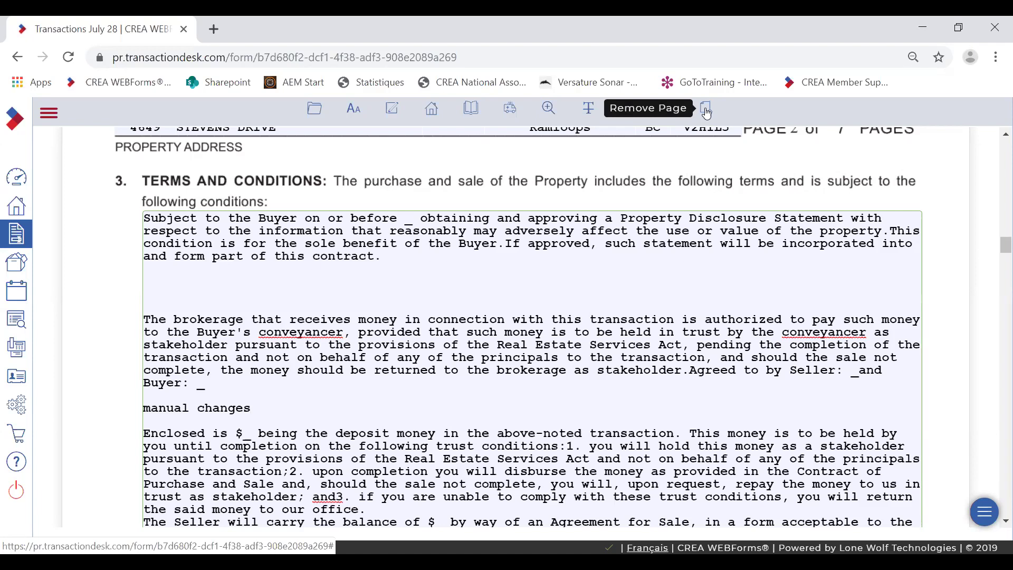
scroll(998, 136, "up", 1)
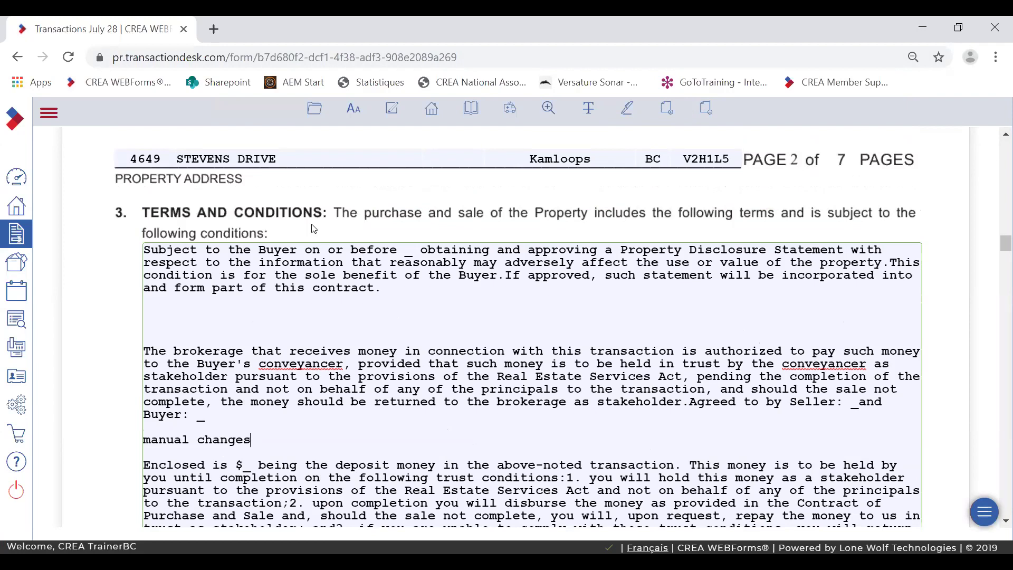
Step: Save the edited CPS form from the folder menu
left_click(315, 109)
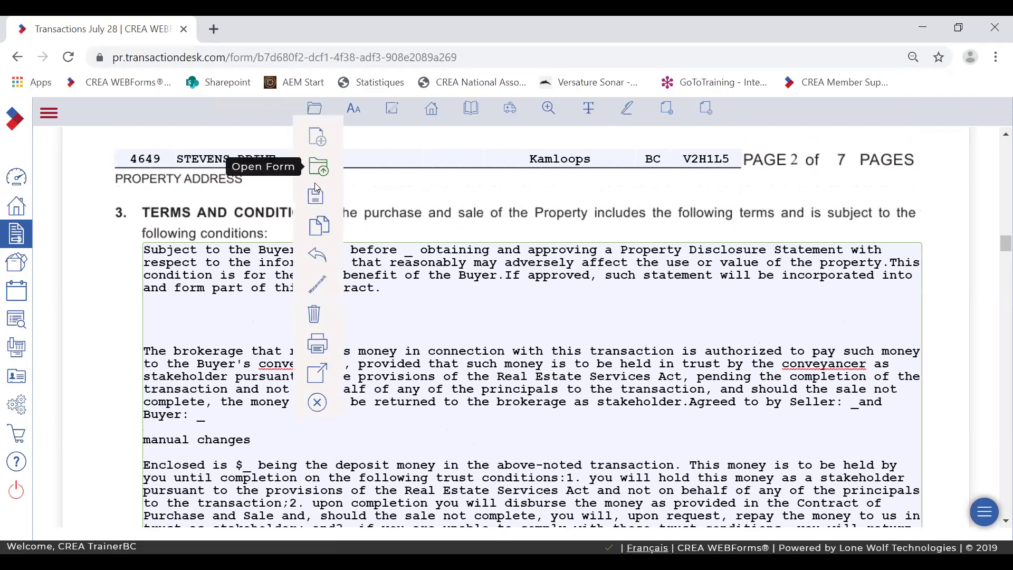
mouse_move(315, 197)
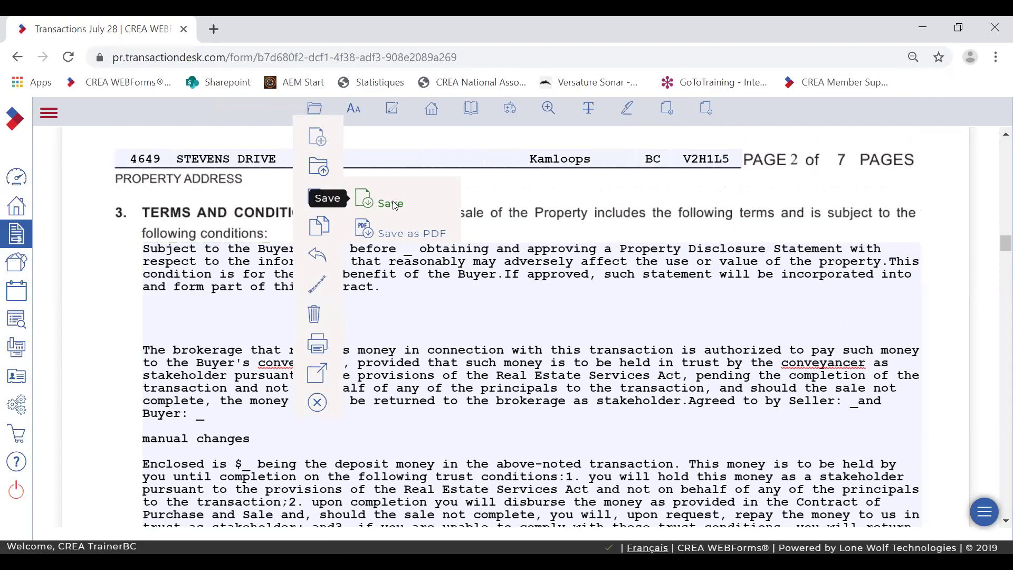
left_click(394, 203)
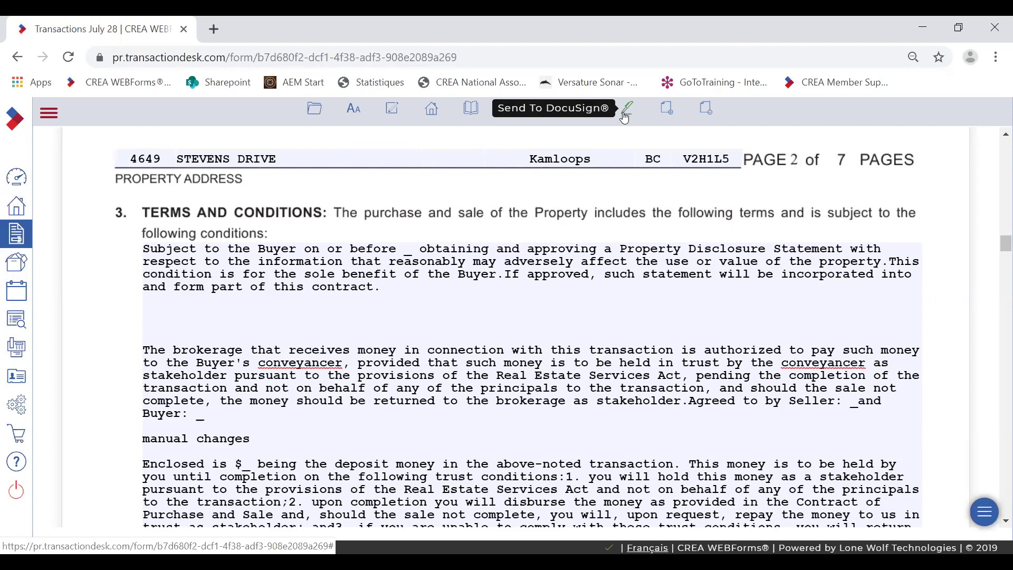
mouse_move(314, 120)
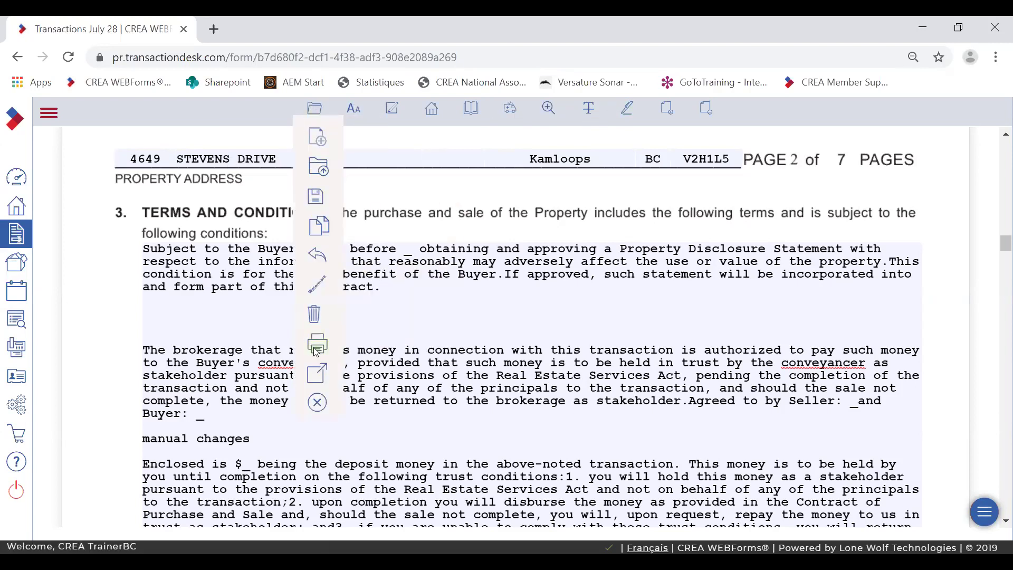
mouse_move(319, 369)
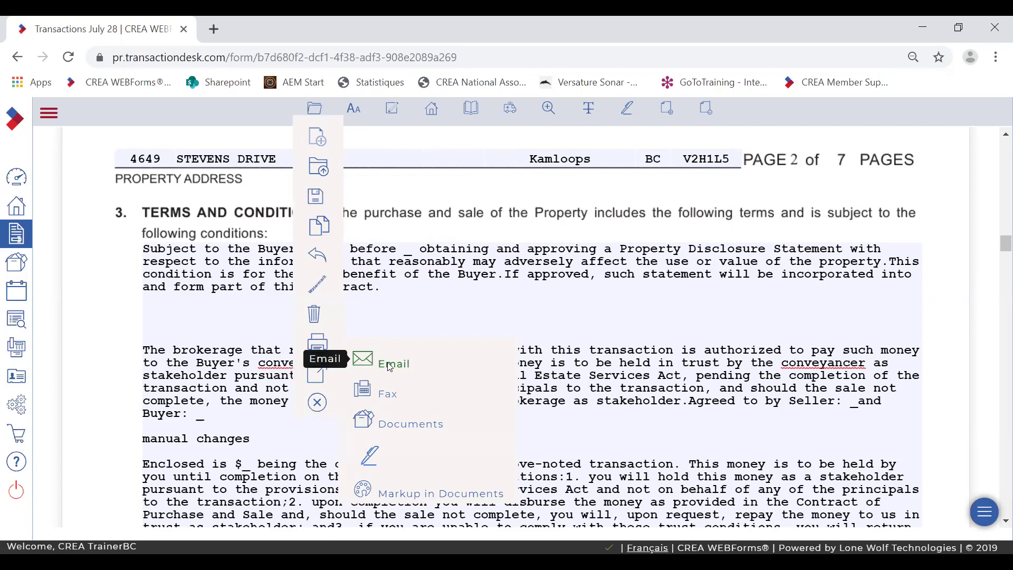
Step: Choose CPS - Residential and CPS - Addendum as the transaction forms to email
left_click(391, 365)
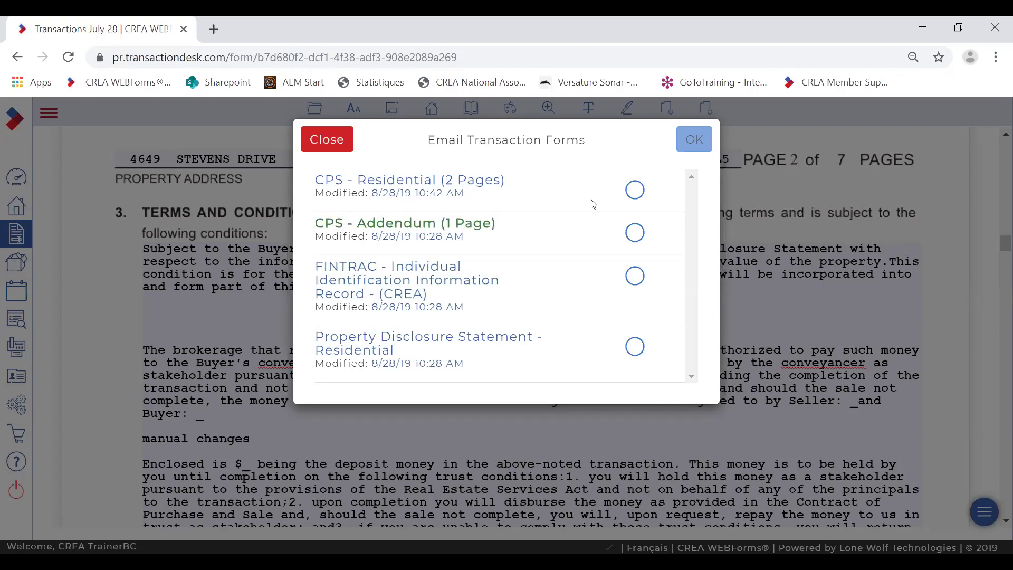
left_click(635, 193)
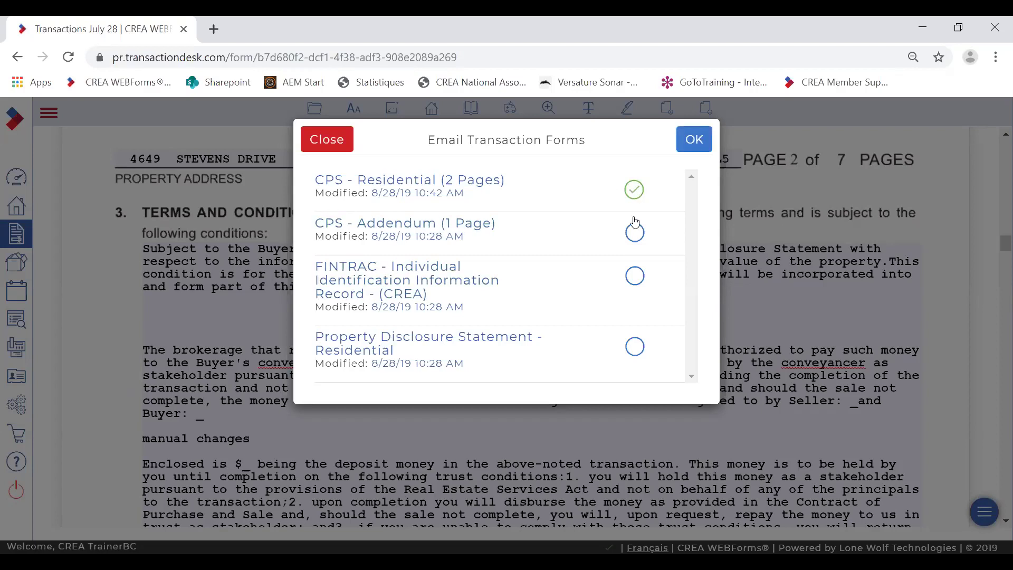
left_click(636, 233)
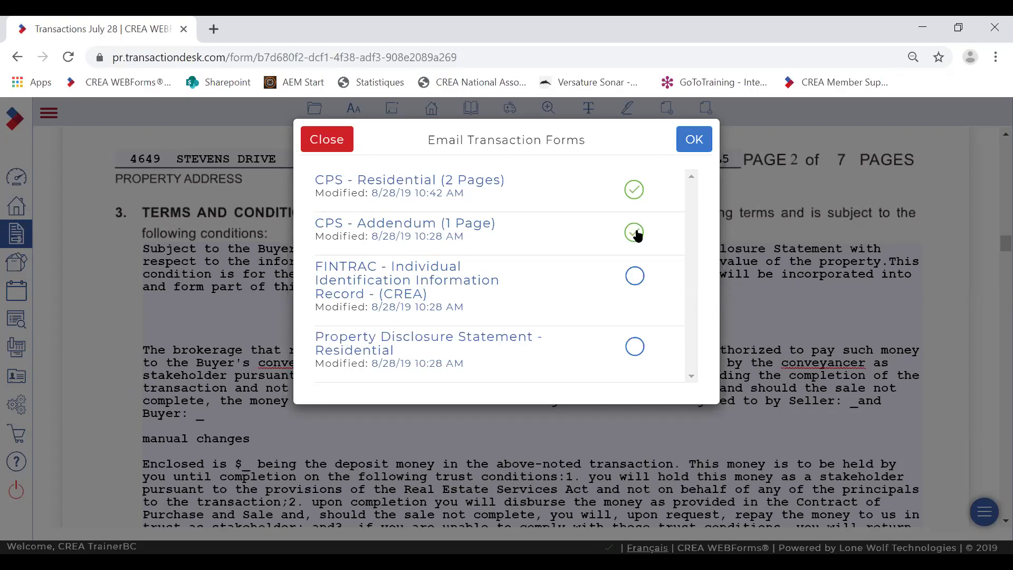
left_click(688, 136)
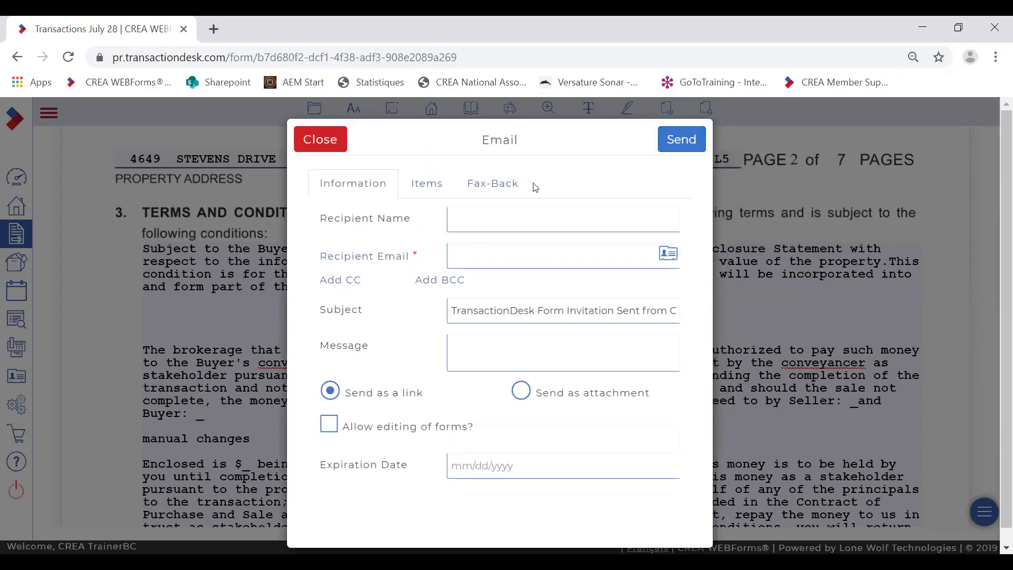
Step: Enter the recipient's name, pick their saved e-mail address, and write the message 'Please review'
left_click(509, 209)
type("lynn")
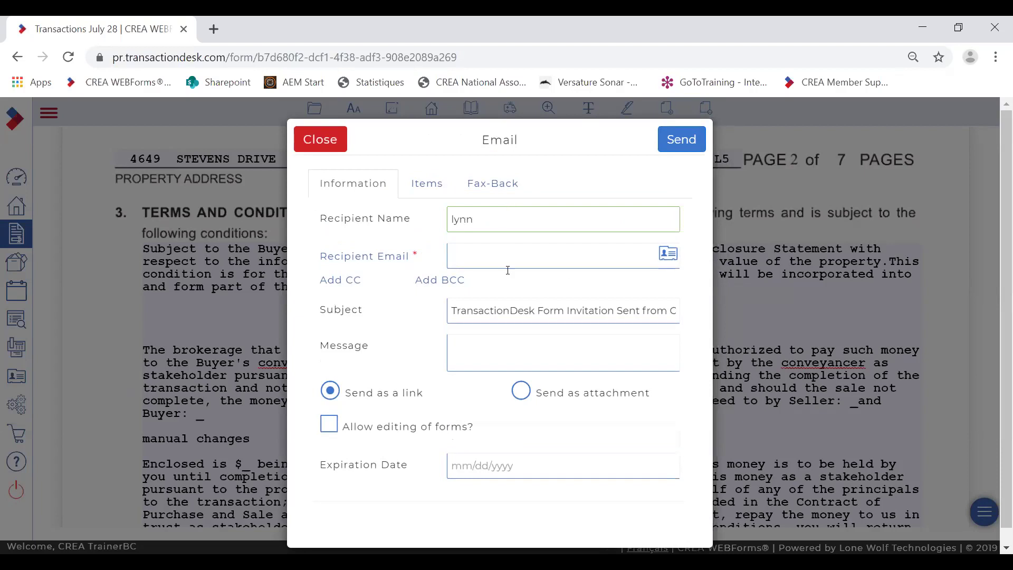
left_click(532, 252)
left_click(493, 292)
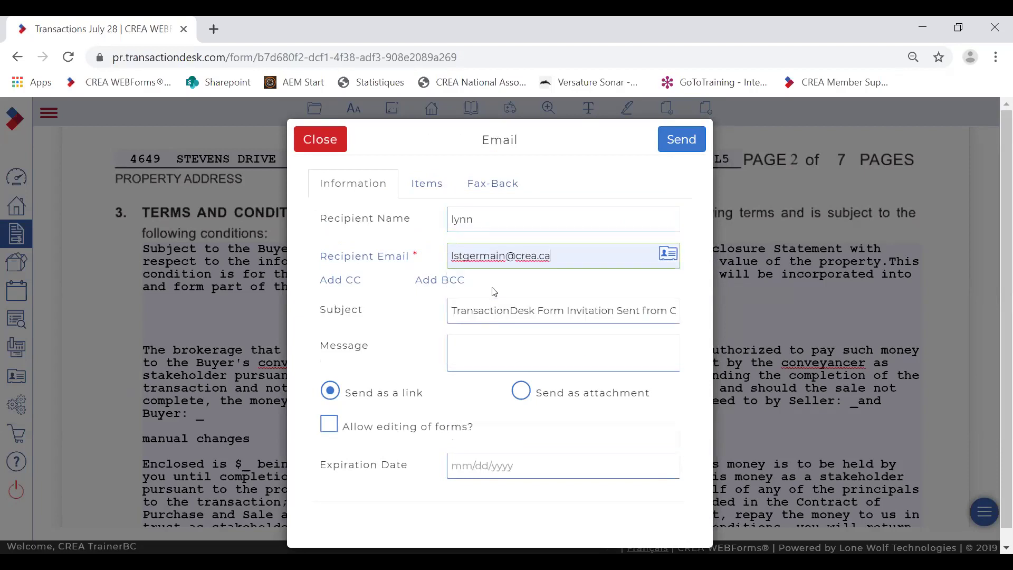
left_click(469, 349)
type("Please re")
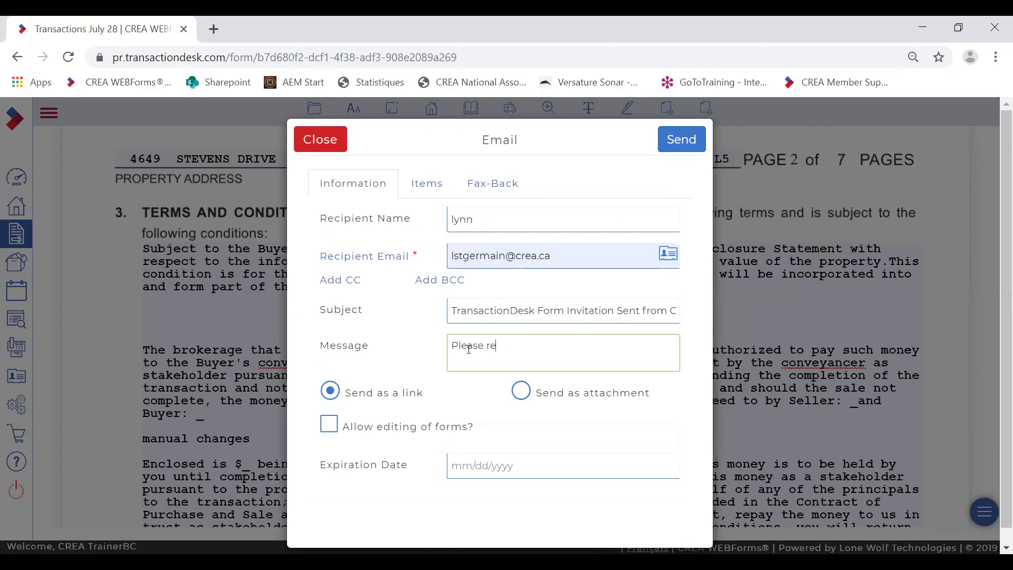
type("iview")
Step: Set the emailed link to expire on 09/06/2019 and send the invitation
left_click(468, 466)
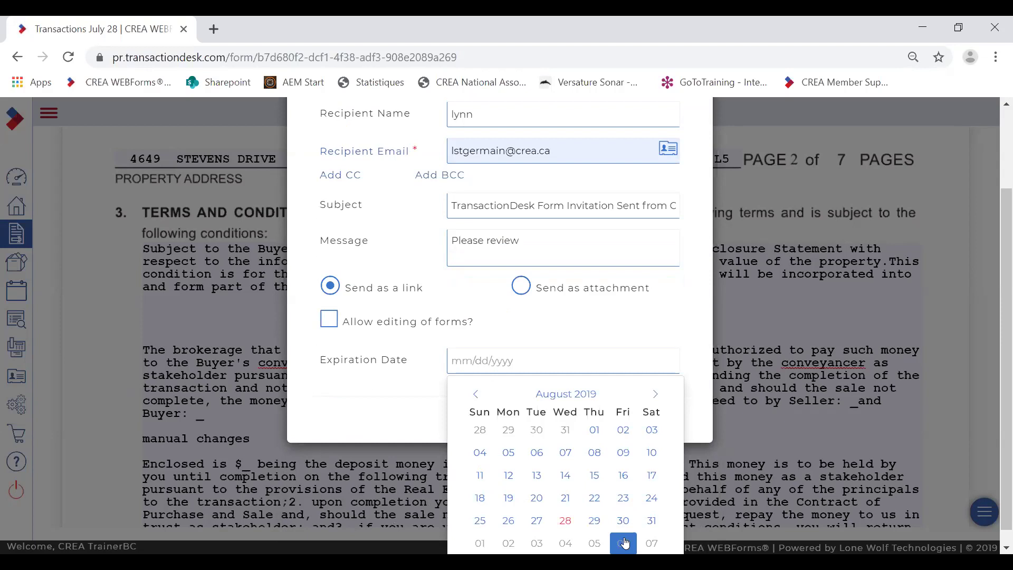
left_click(624, 543)
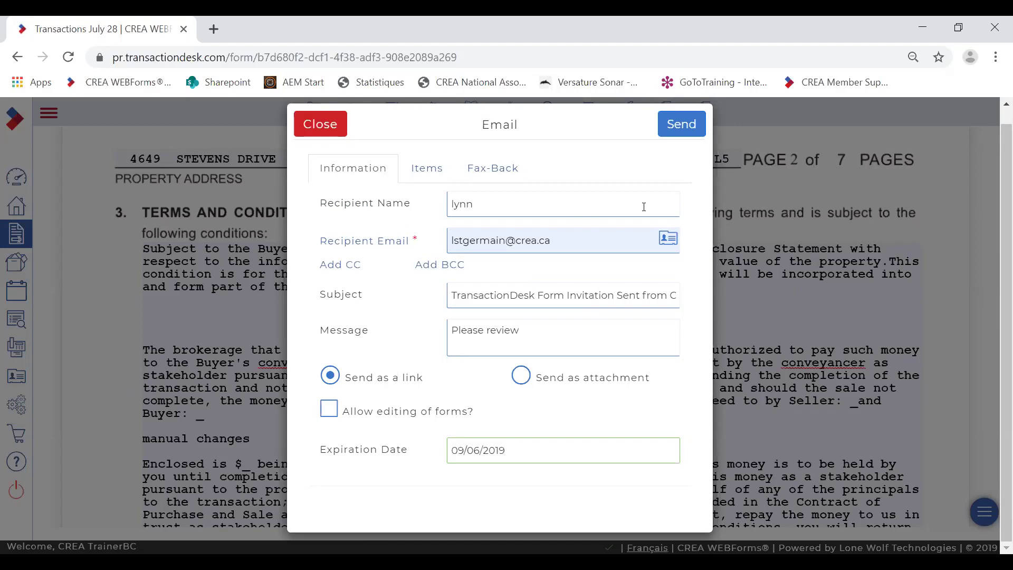
left_click(675, 125)
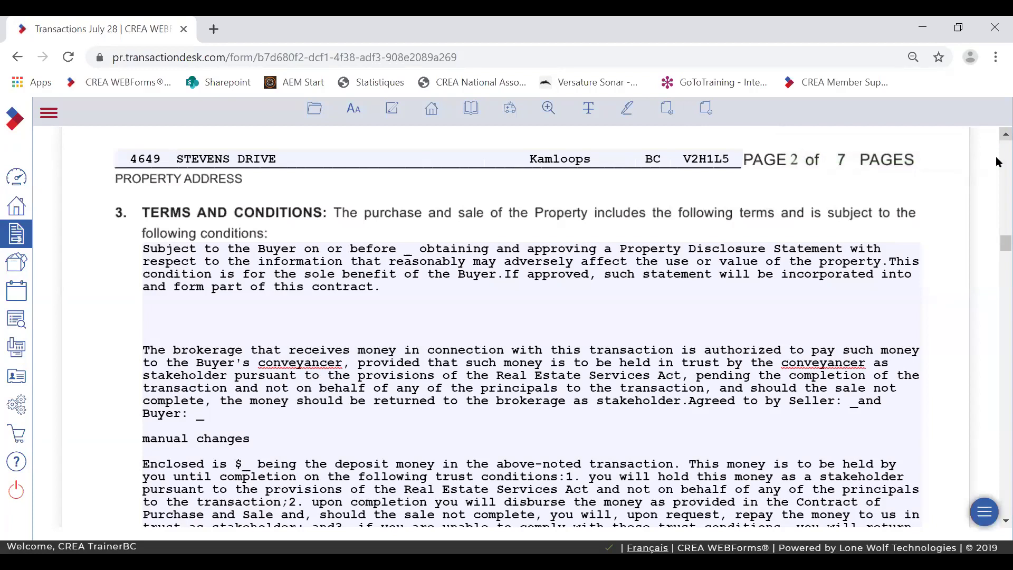
Step: Exit the CPS form and open the Forms library listing the real estate boards
left_click_drag(999, 243, 999, 137)
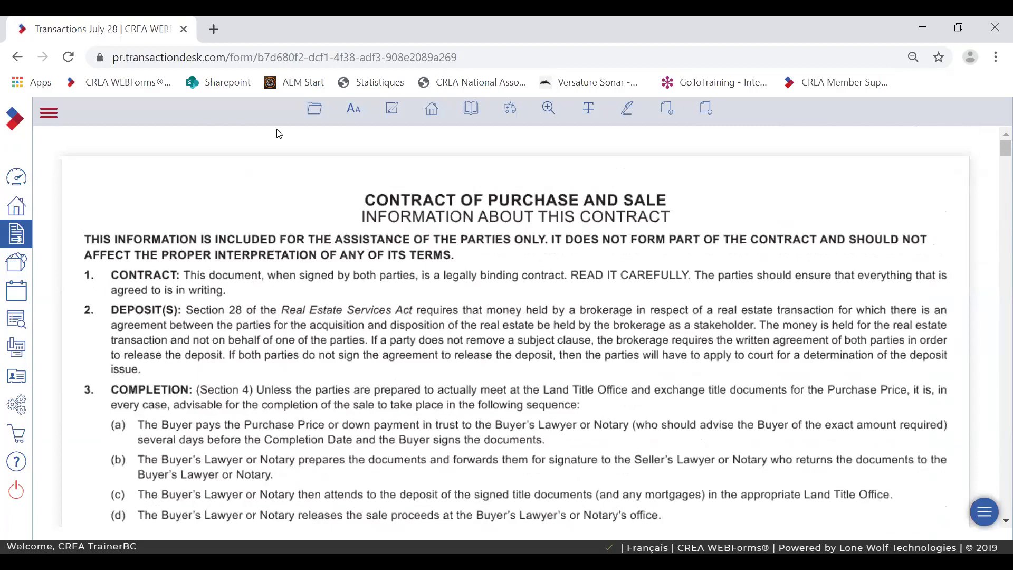
left_click(306, 112)
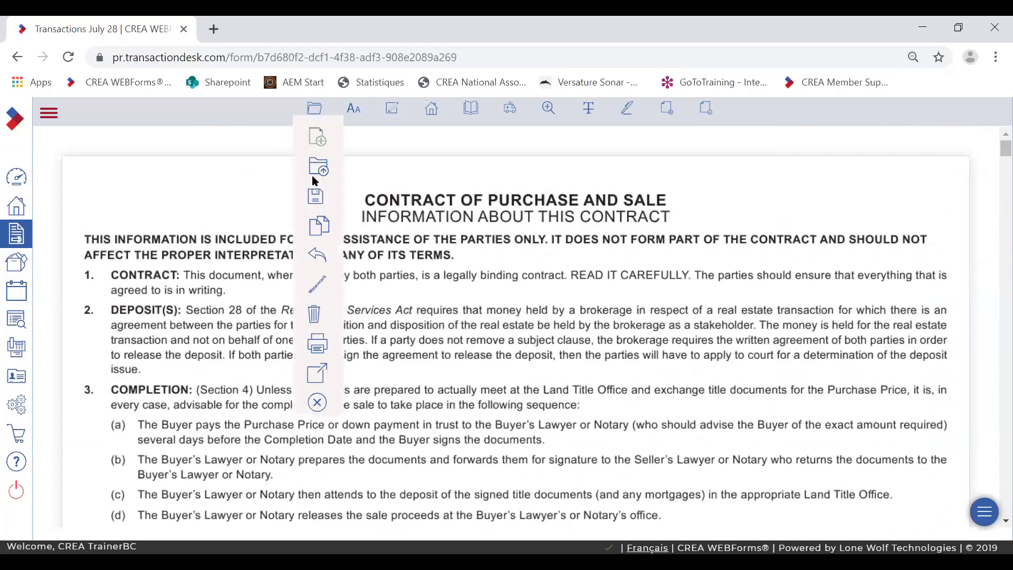
left_click(317, 402)
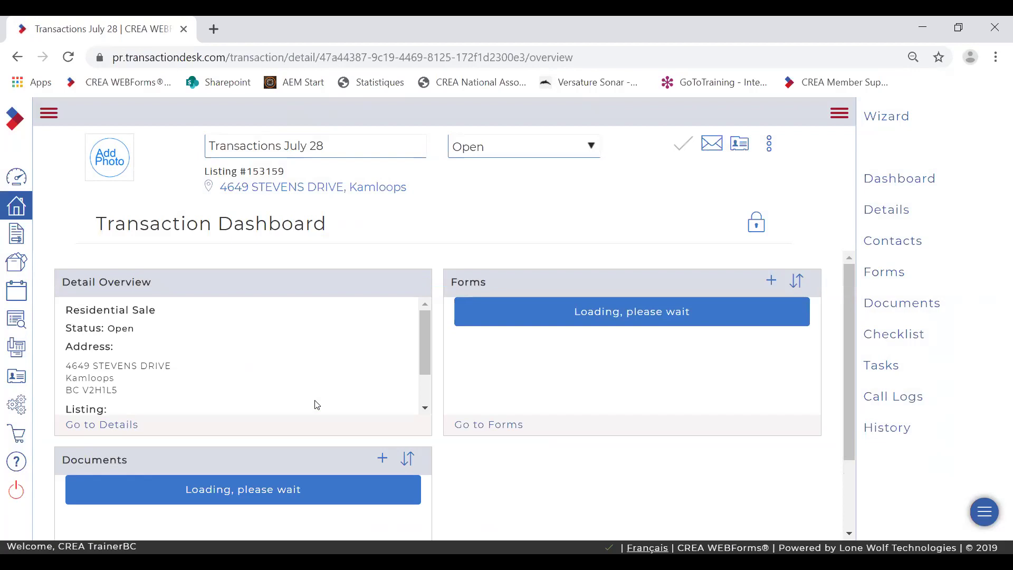
left_click(16, 237)
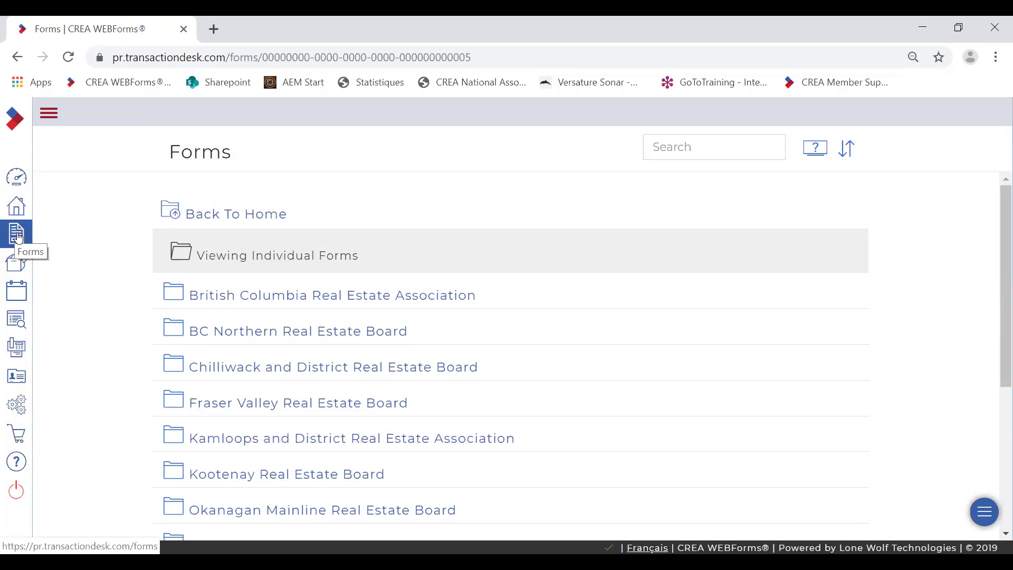
Step: Browse the British Columbia Real Estate Association forms and a form's options, then return to the dashboard
left_click(300, 297)
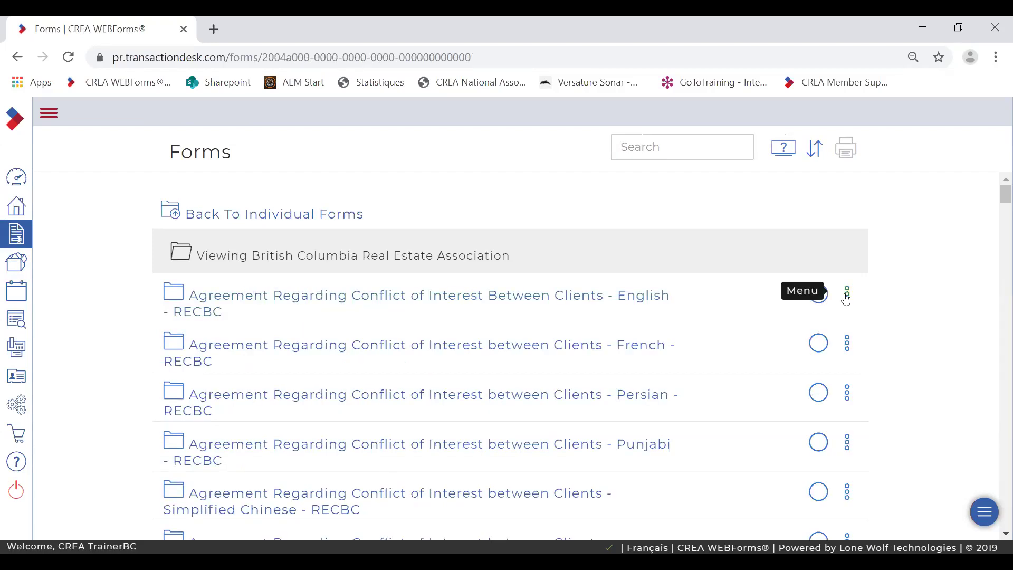
left_click(847, 296)
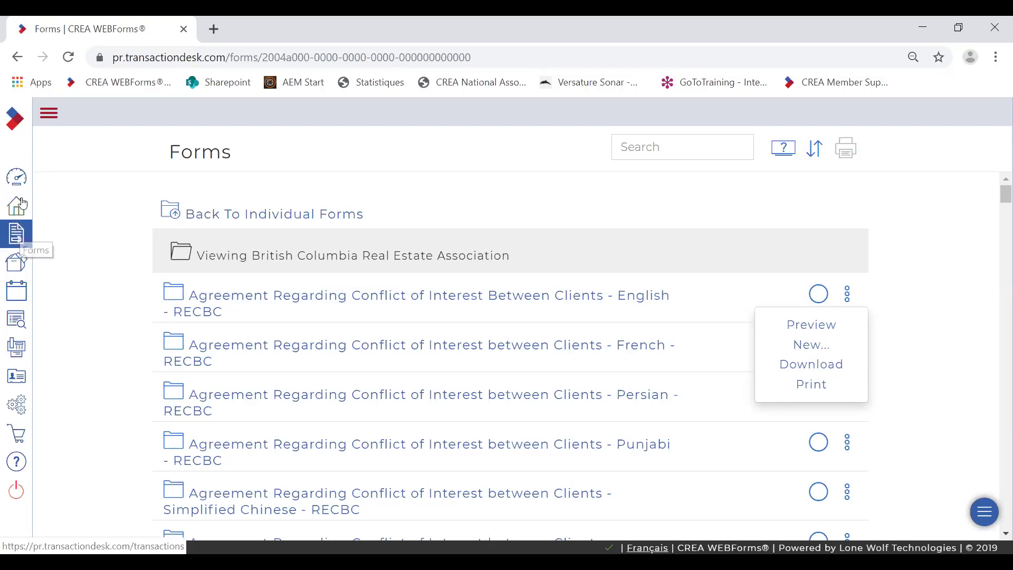
left_click(15, 179)
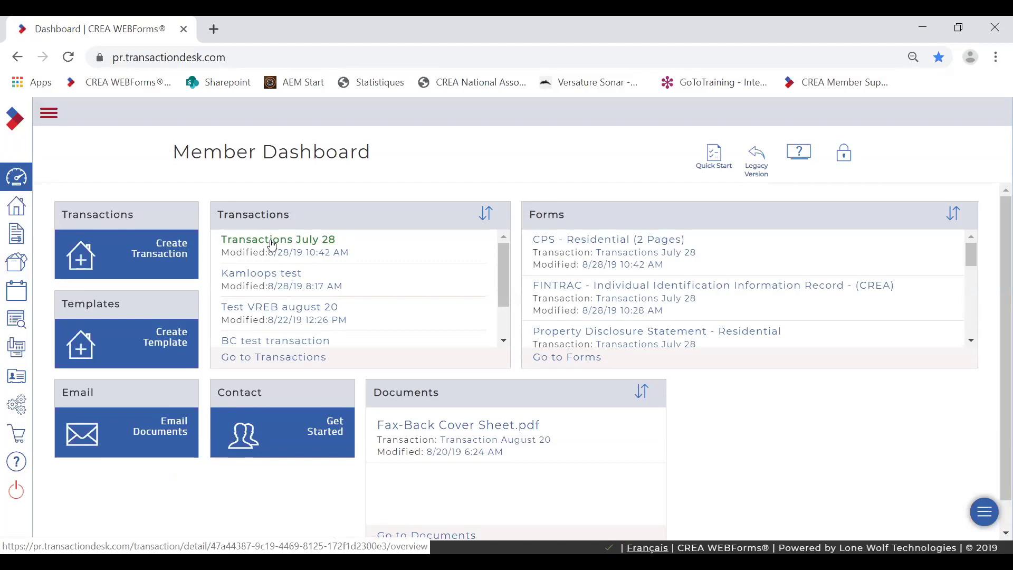
Step: Reopen CPS - Residential (2 Pages) from Transactions July 28 and show its Markups toolbar
left_click(272, 243)
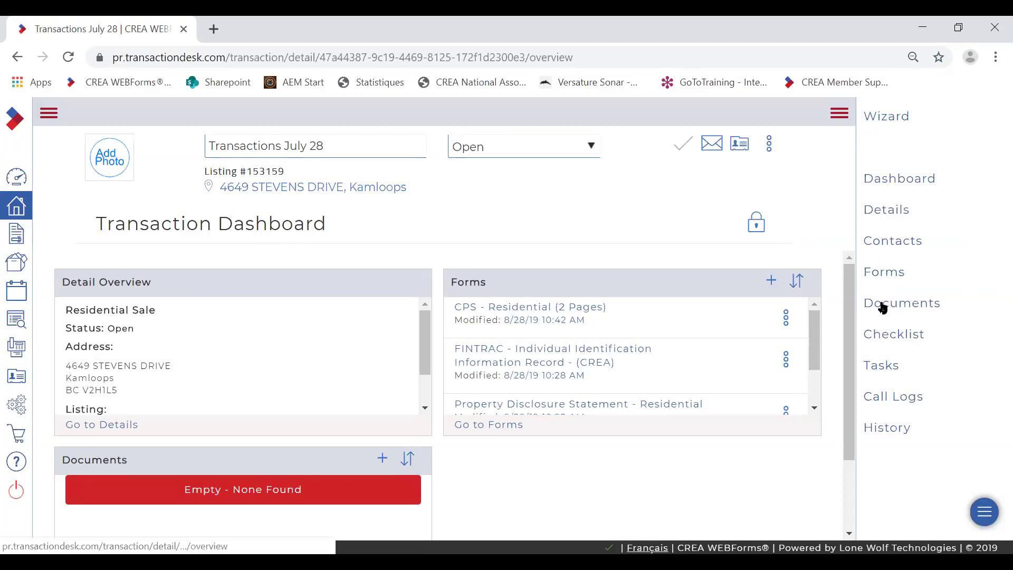
left_click(878, 278)
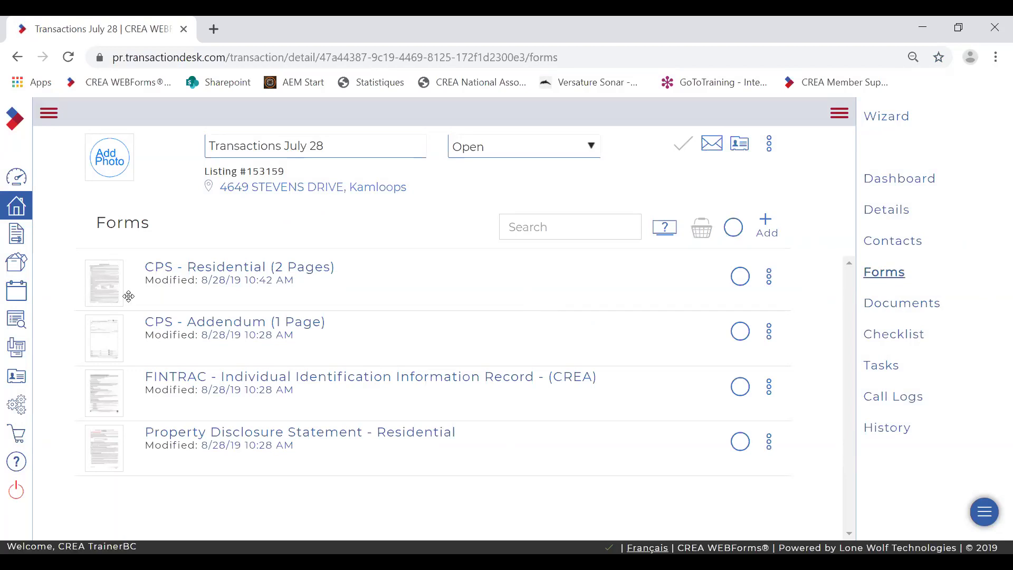
left_click(242, 266)
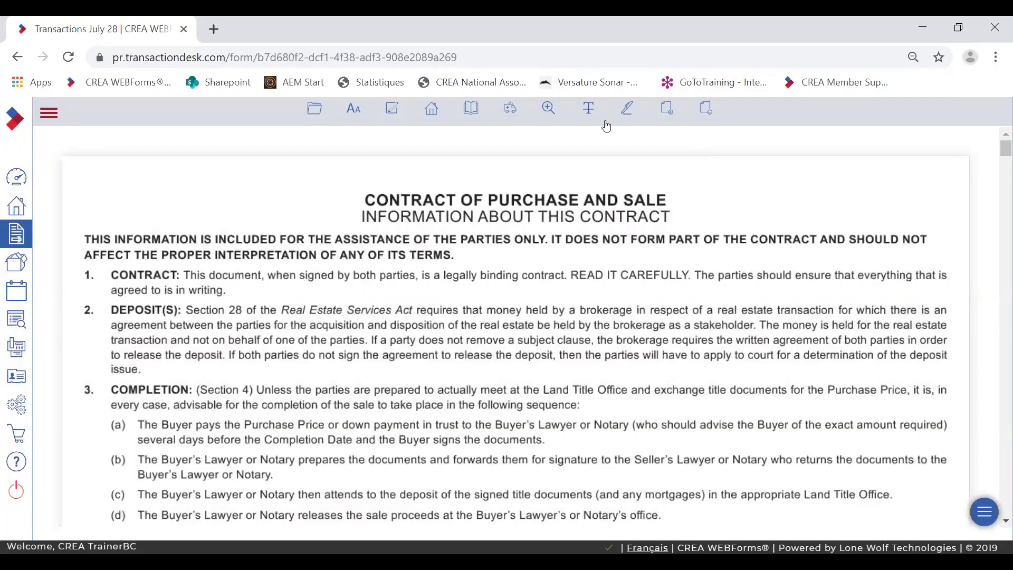
left_click(589, 108)
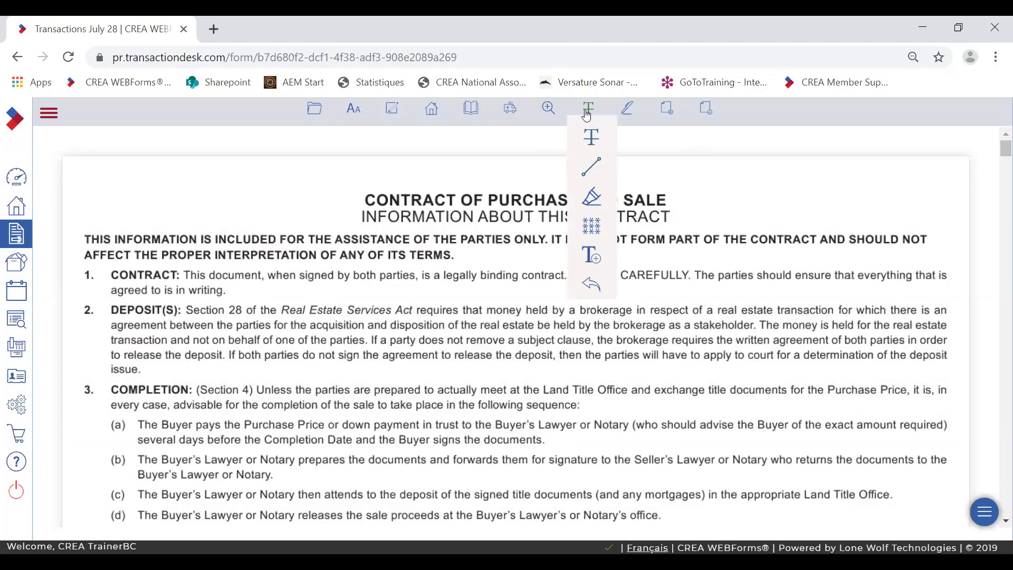
mouse_move(309, 124)
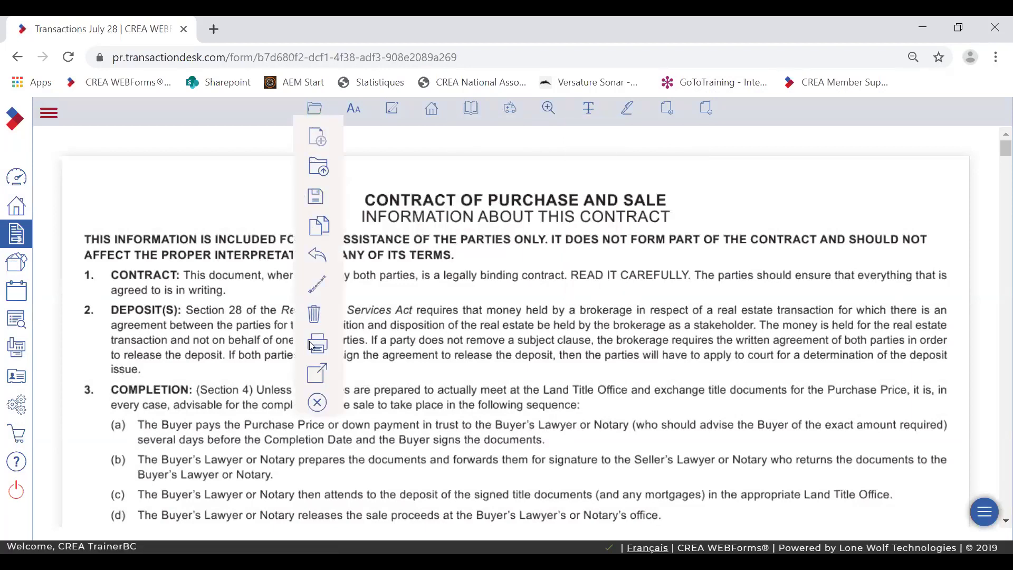
mouse_move(320, 386)
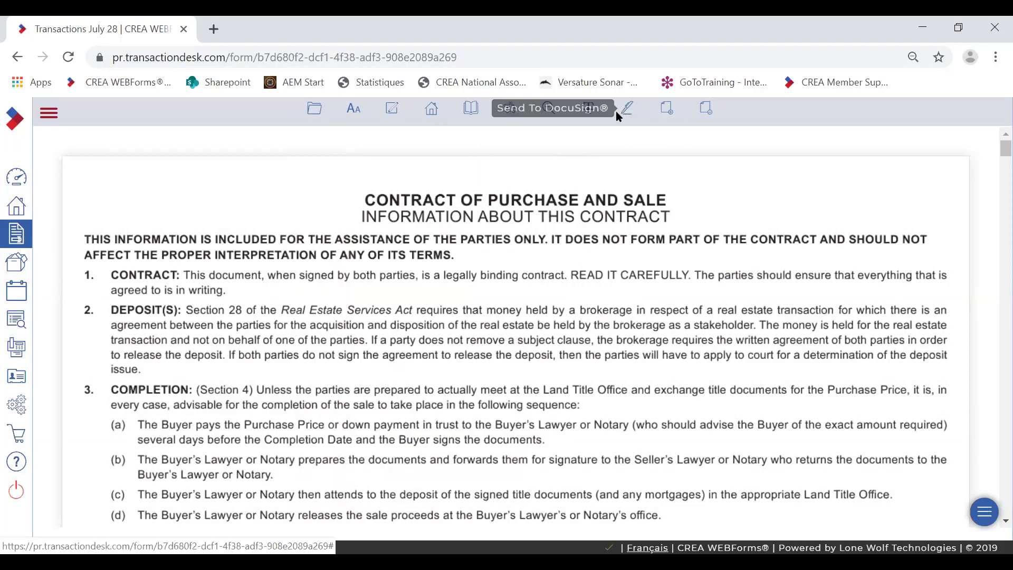
left_click(589, 110)
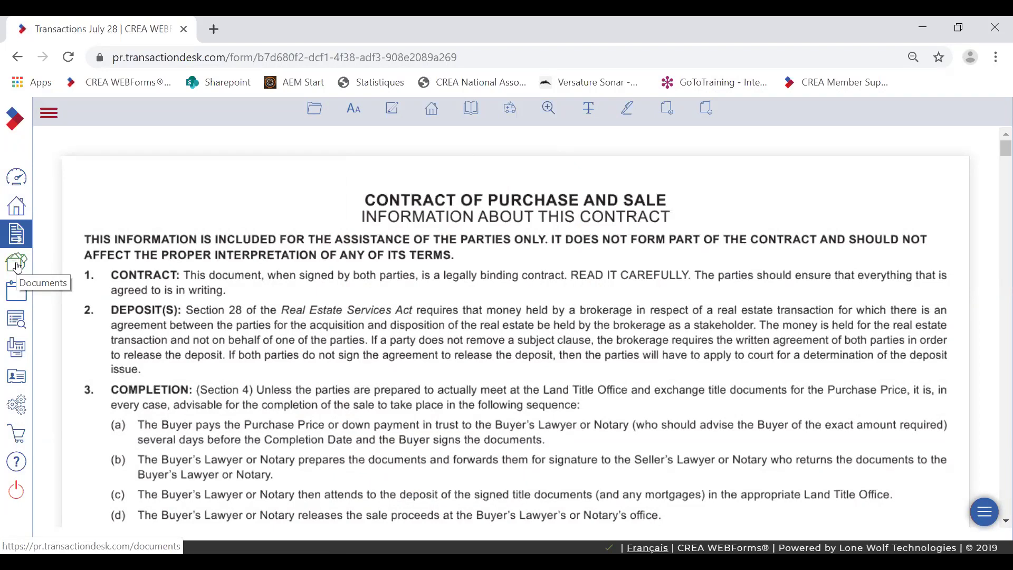
Step: Go back to the Member Dashboard and bring up the Setup settings list
left_click(16, 179)
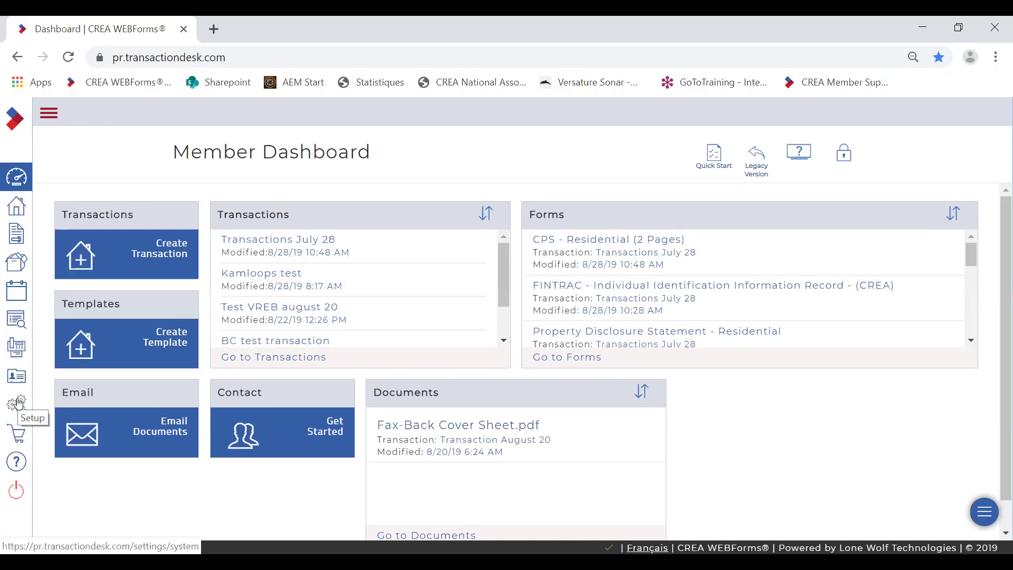
left_click(19, 403)
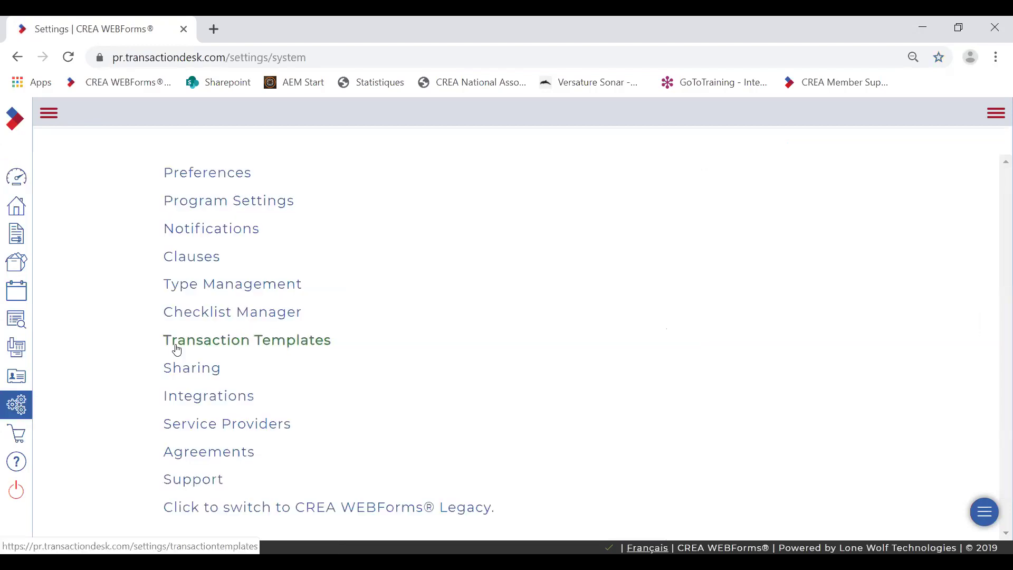
Step: In Clauses, go to the Personal Clauses subfolder holding Property Disclosure and show the Add choices
left_click(182, 257)
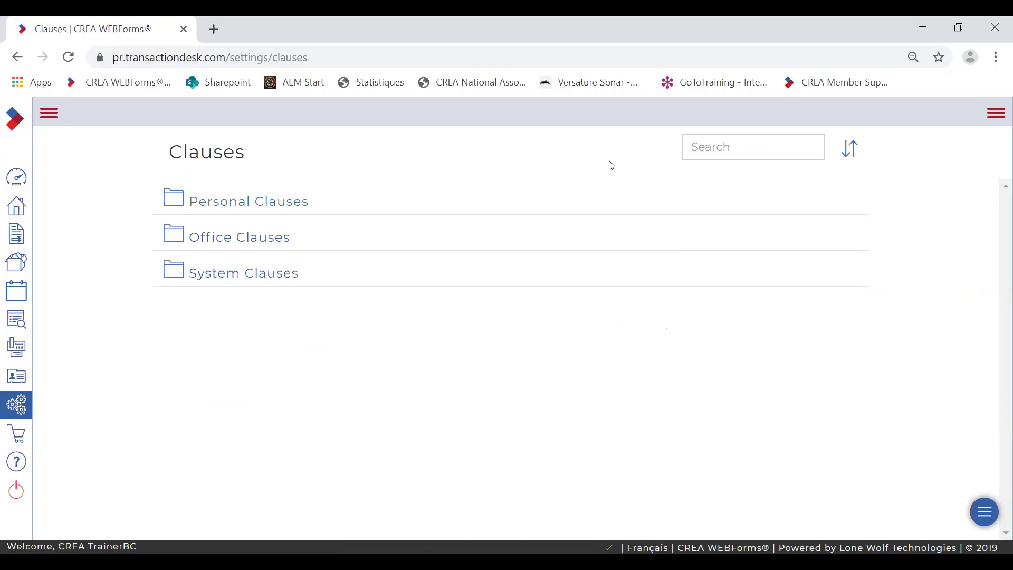
left_click(210, 203)
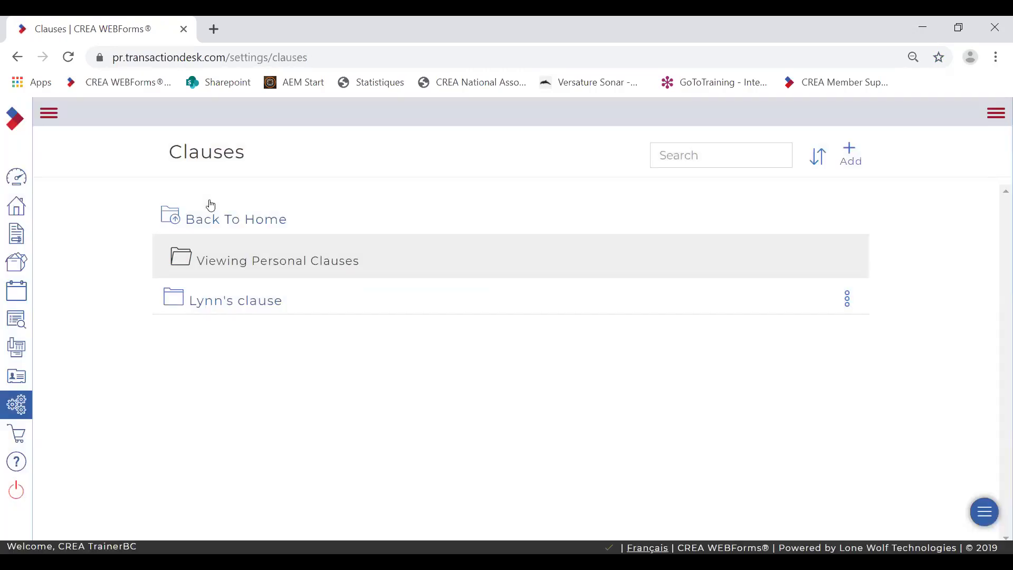
left_click(227, 301)
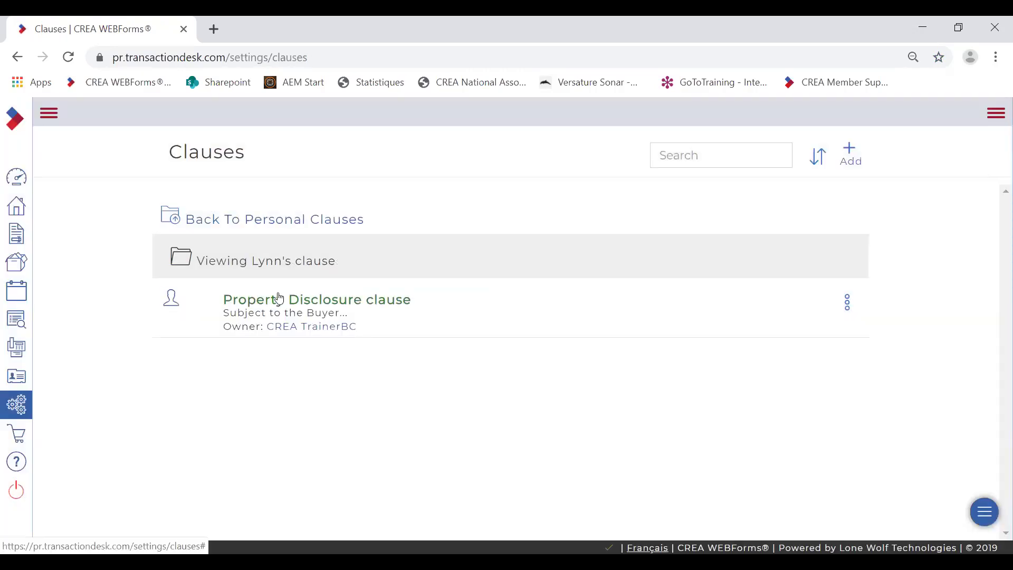
left_click(853, 151)
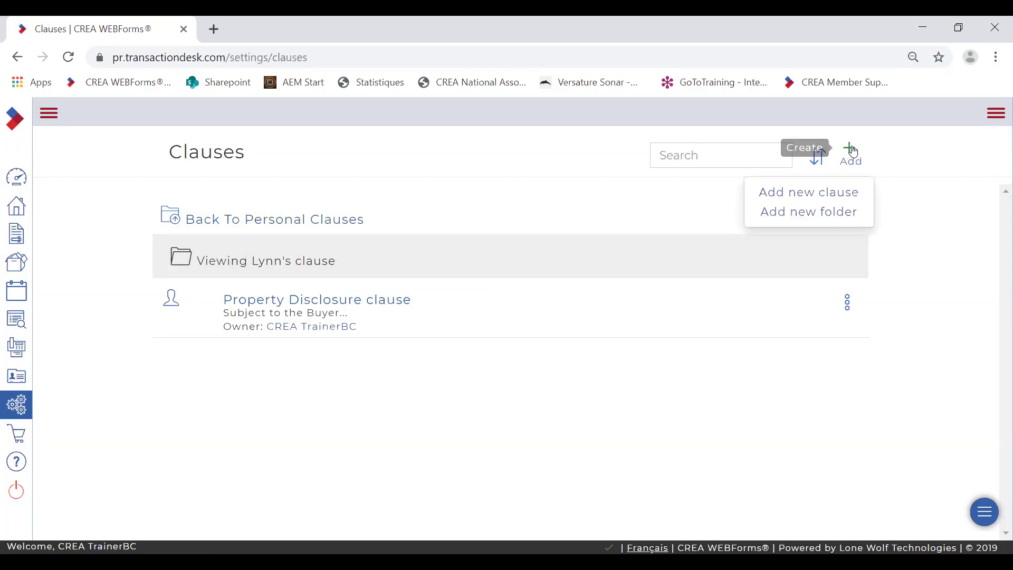
Step: Save a new clause titled 'Conditional clause August 28' with content 'This is my clause'
left_click(822, 196)
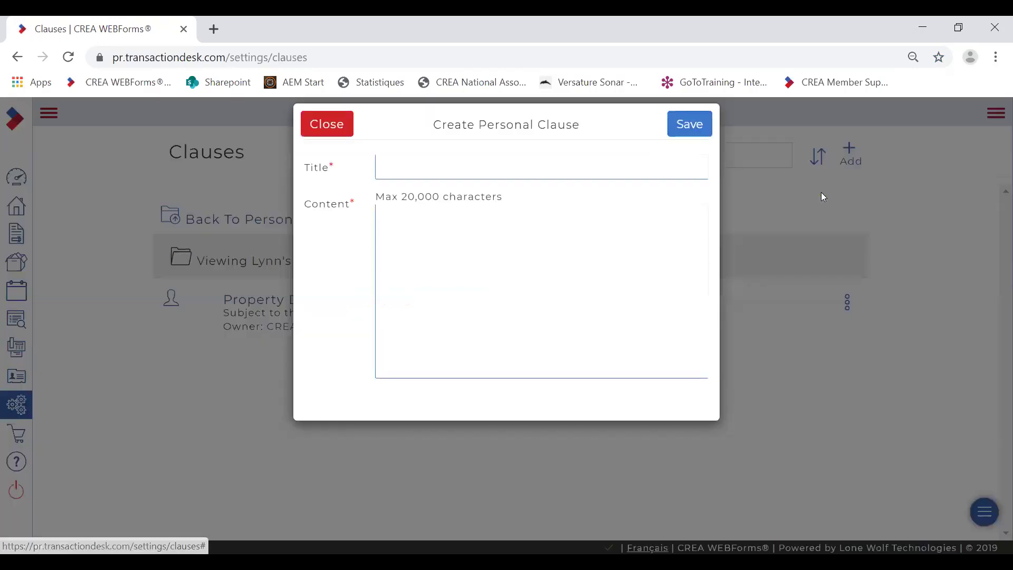
left_click(586, 184)
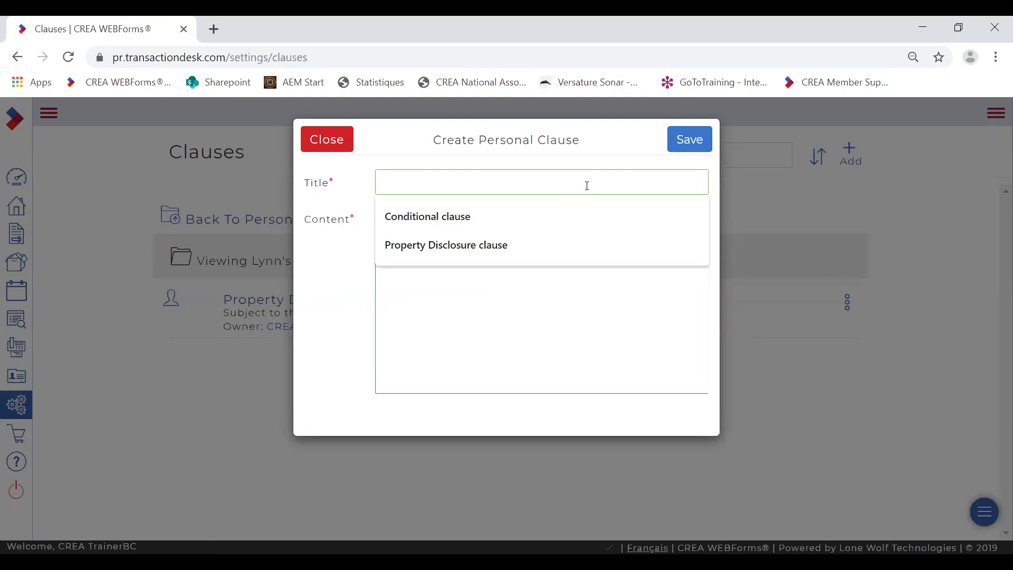
left_click(478, 217)
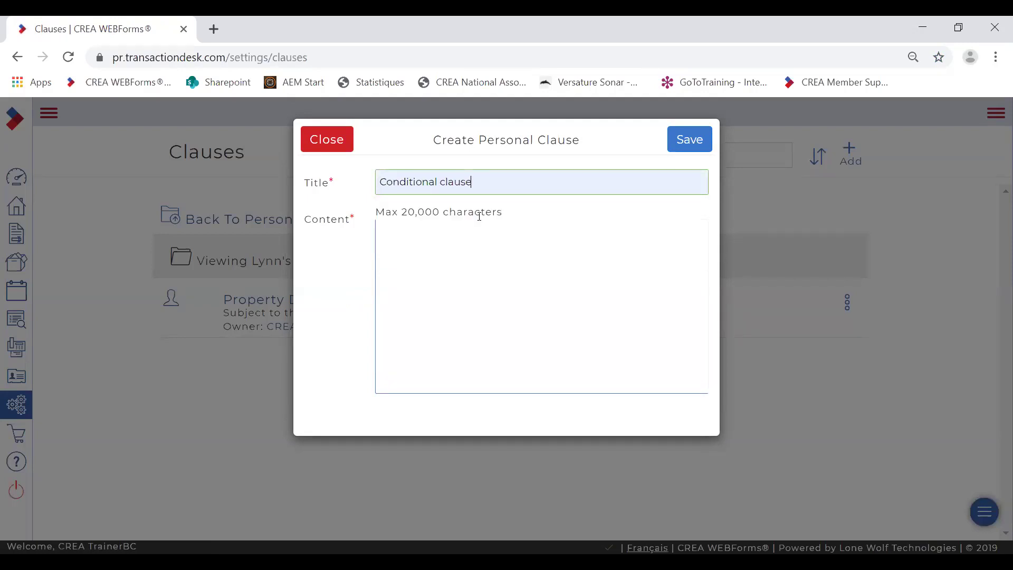
type("Augut")
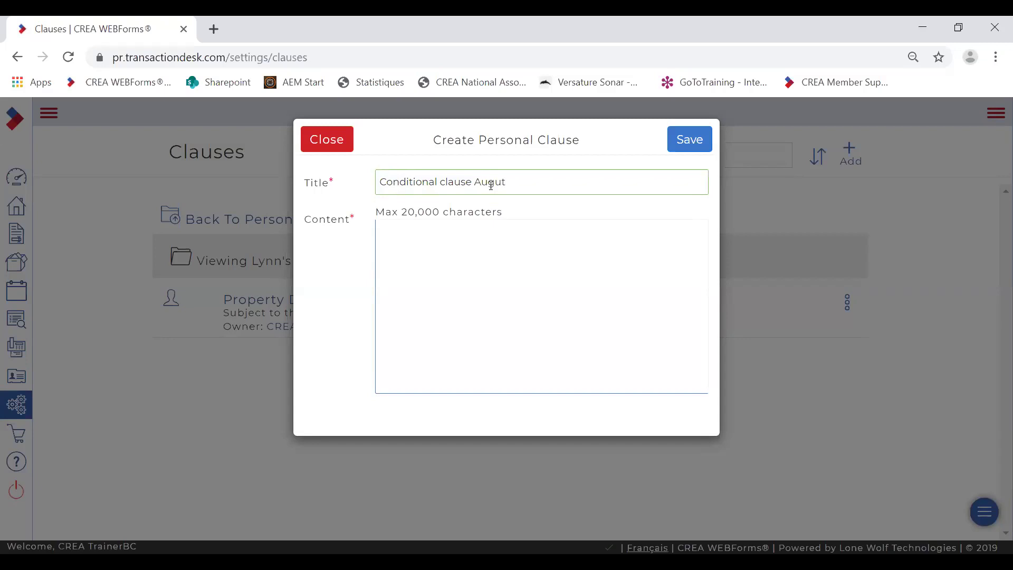
key("BackSpace")
type("st 28")
key("Tab")
type("t")
key("BackSpace")
type("This is my clause")
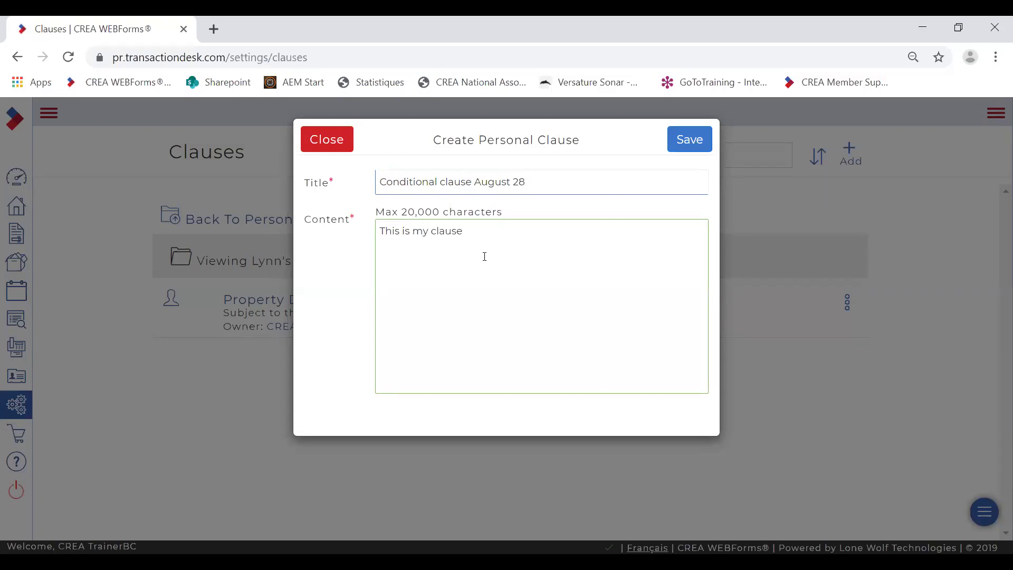
left_click(679, 141)
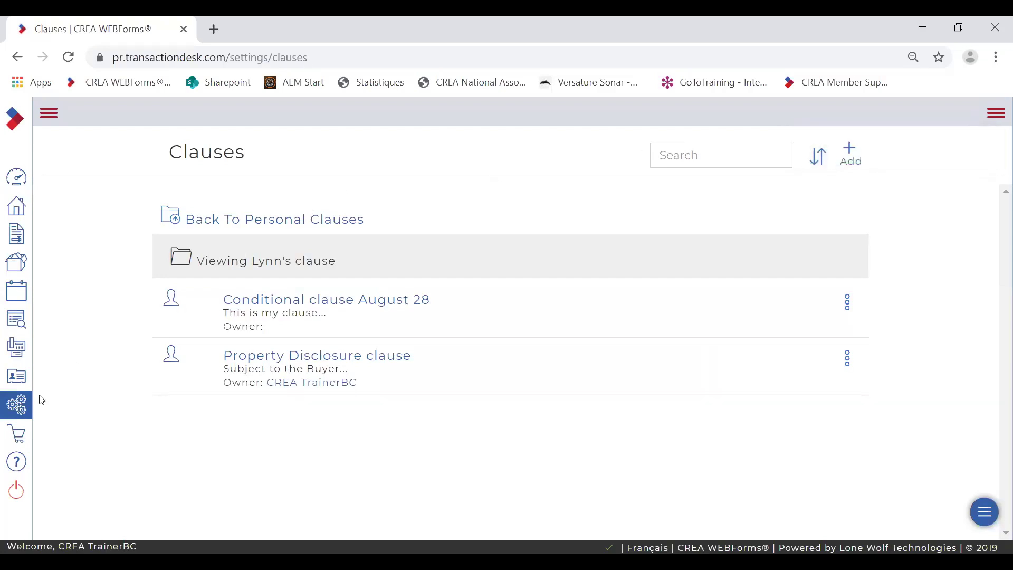
left_click(17, 405)
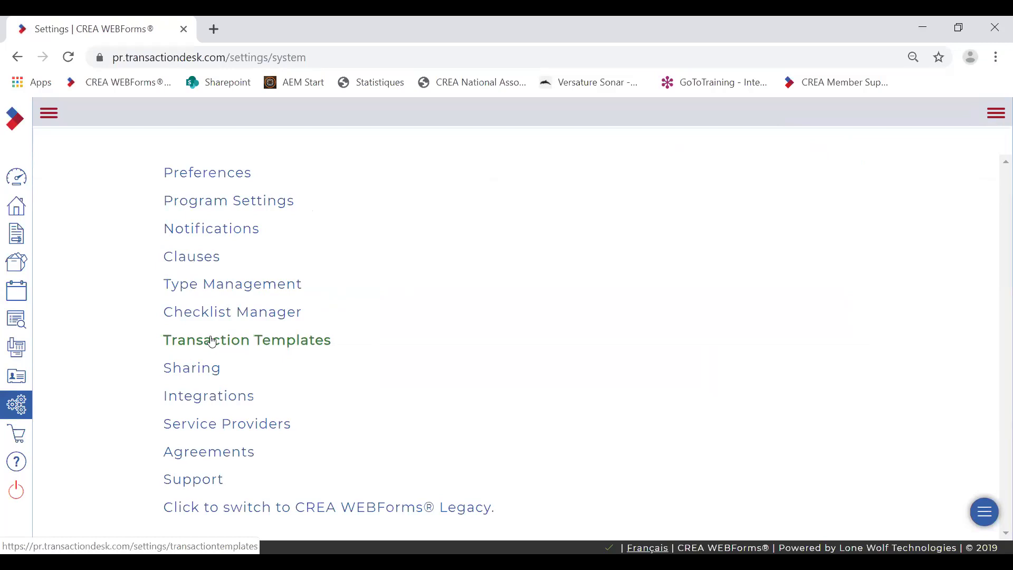
Step: Open the Transaction Templates page from Settings
left_click(211, 341)
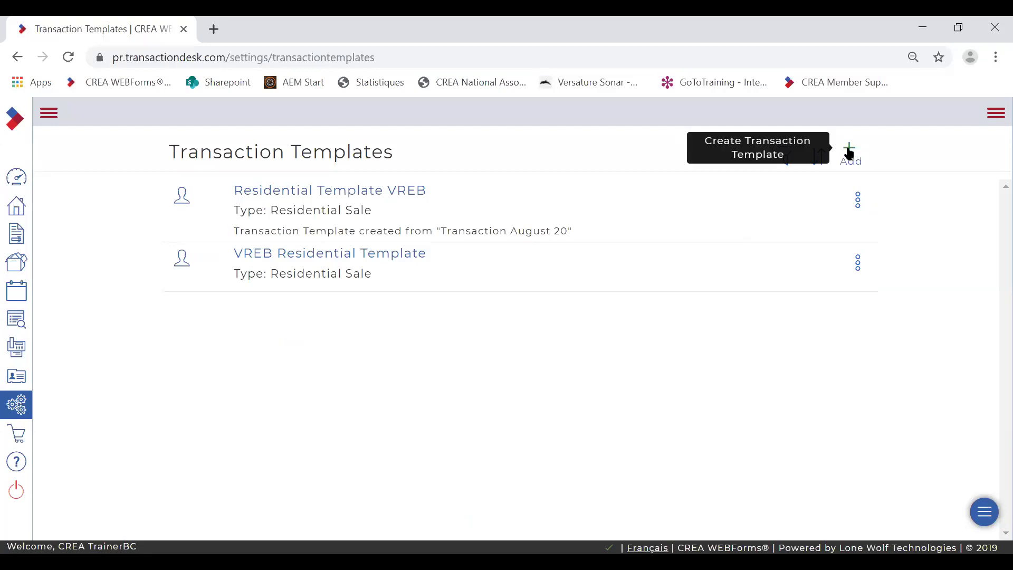
Step: Start a new transaction template, keeping its Ownership set to Personal
left_click(851, 150)
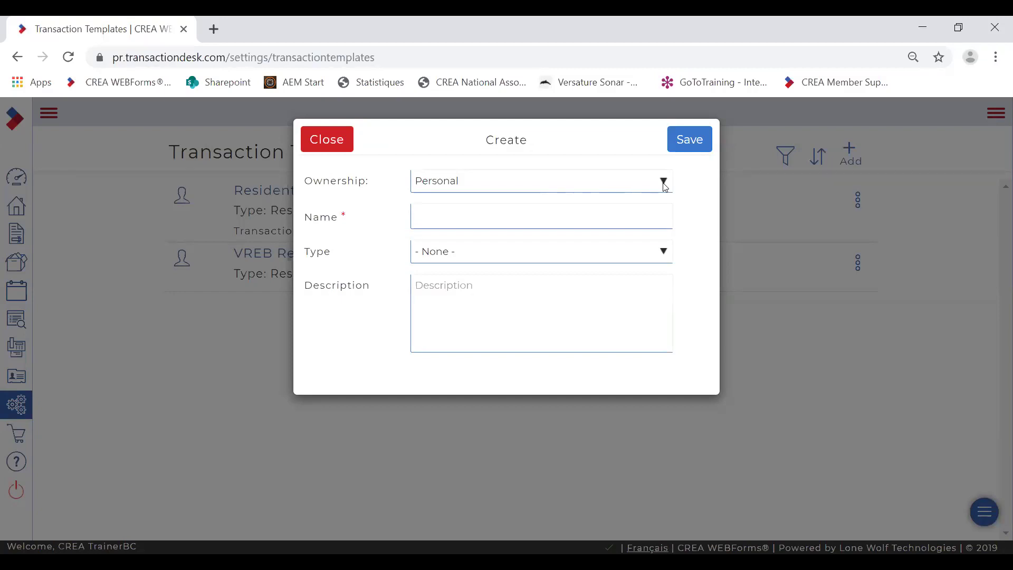
left_click(663, 182)
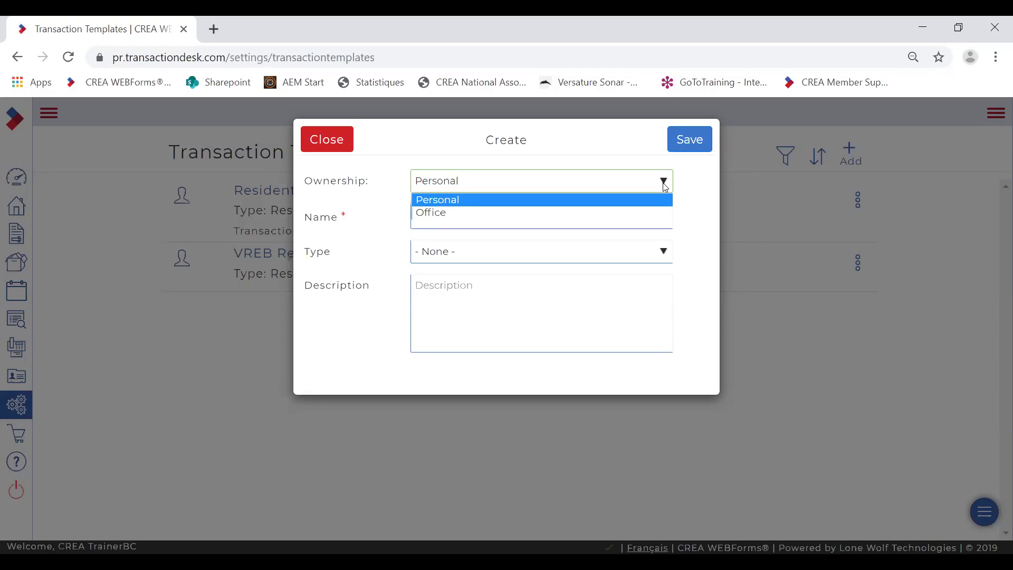
left_click(693, 185)
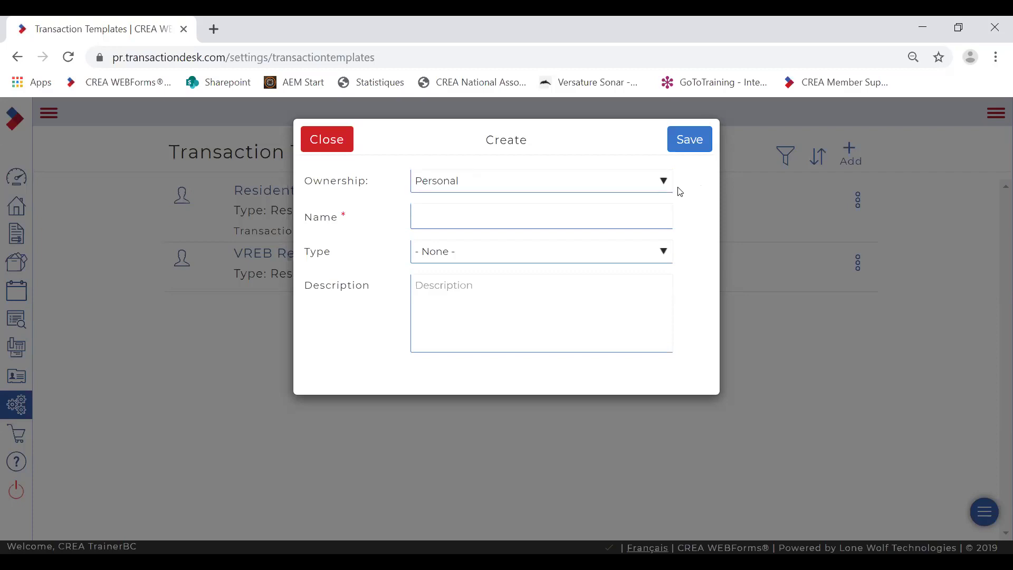
left_click(656, 219)
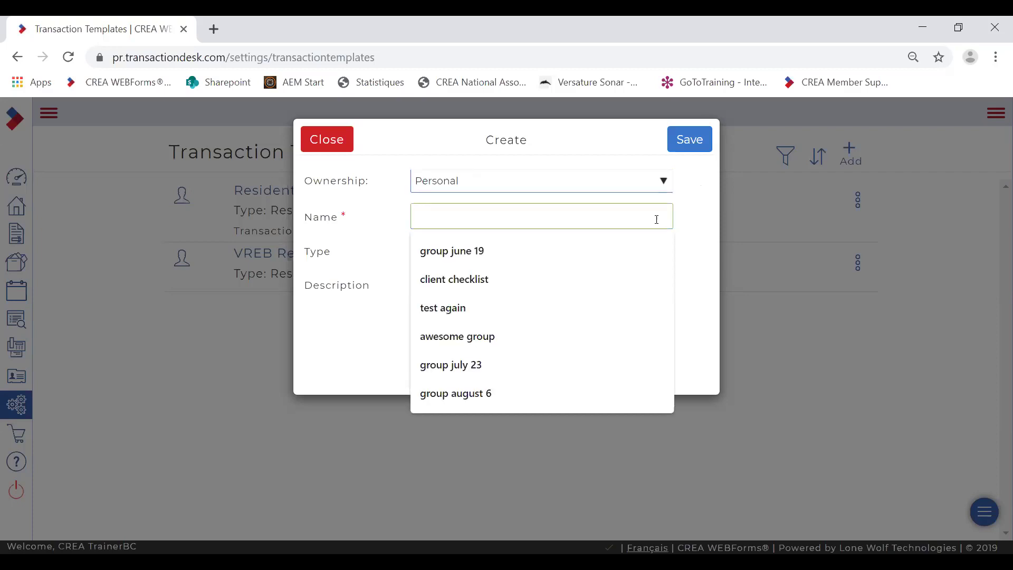
Step: Save the Residential Sale template 'Template August 28' and bring up its Add forms list
type("Temp")
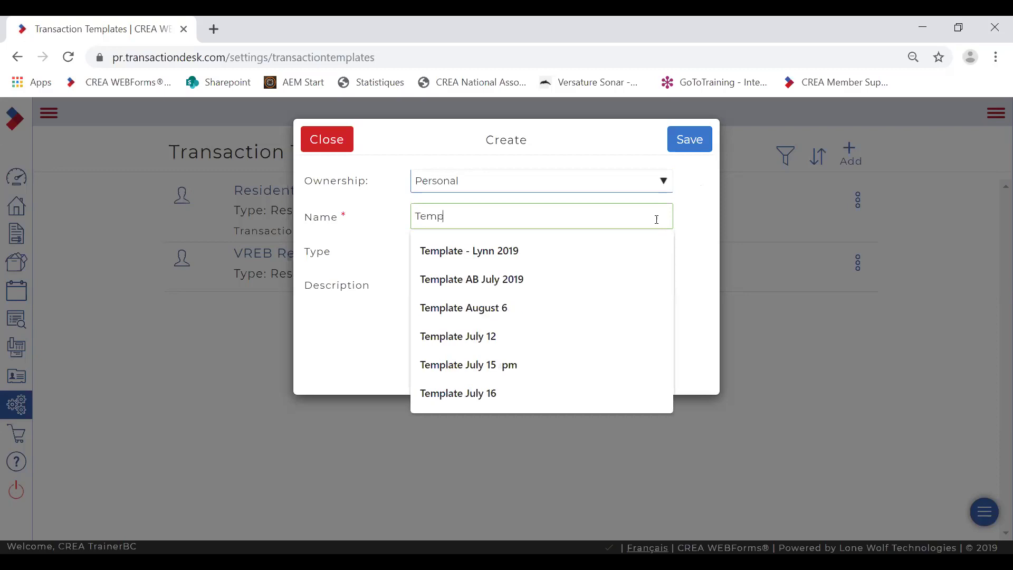
type("late August")
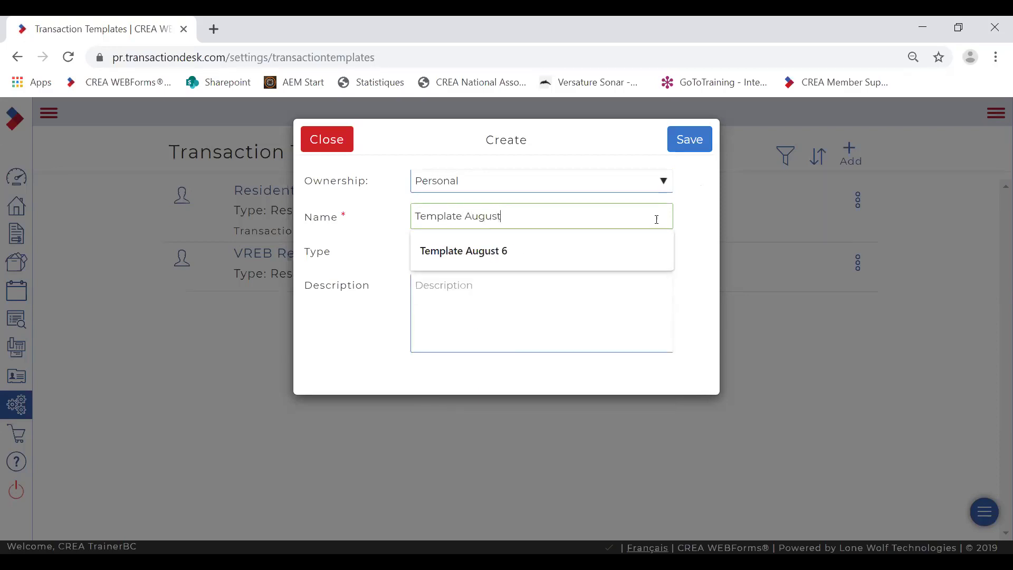
type(" 28")
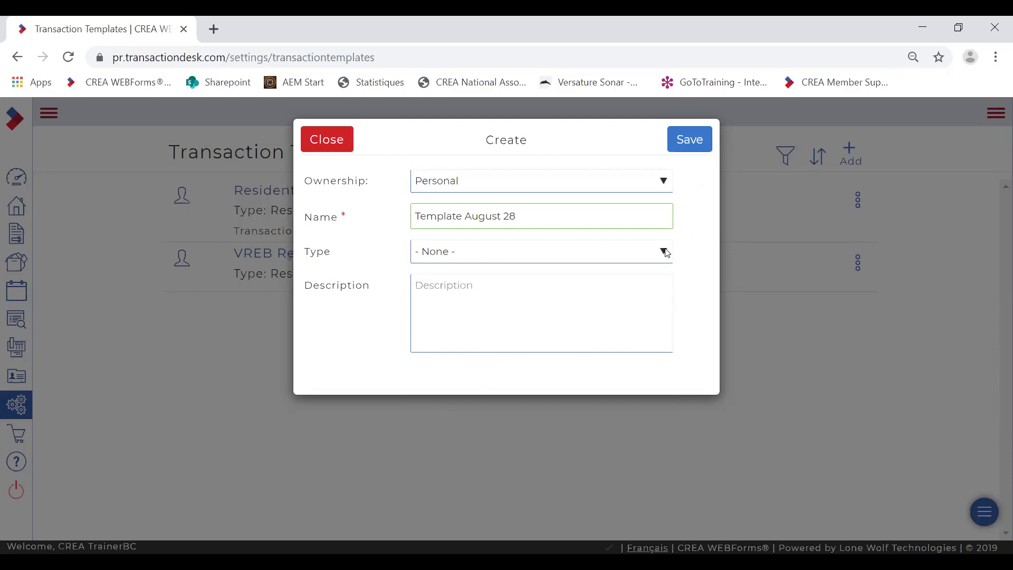
left_click(665, 253)
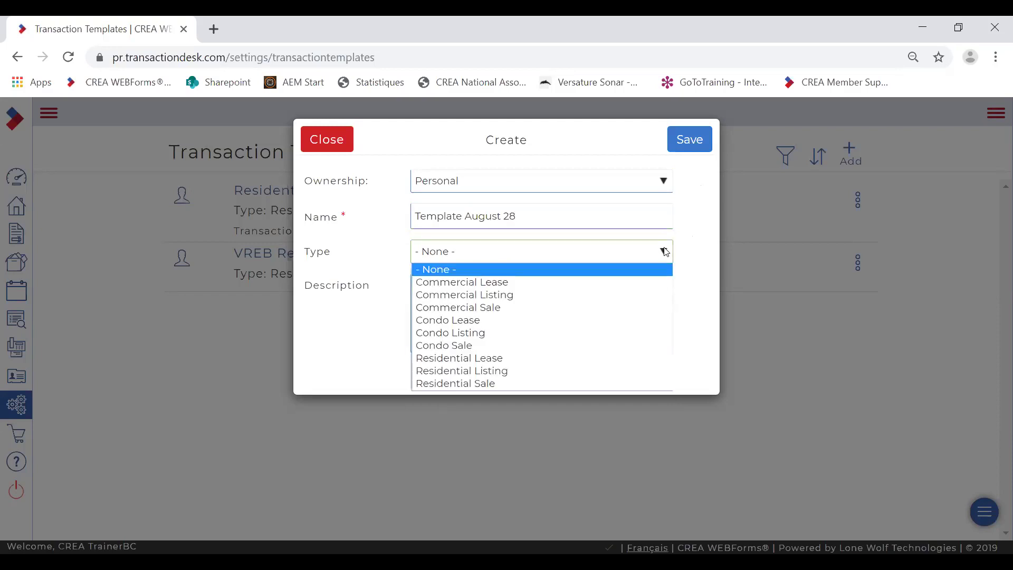
left_click(512, 384)
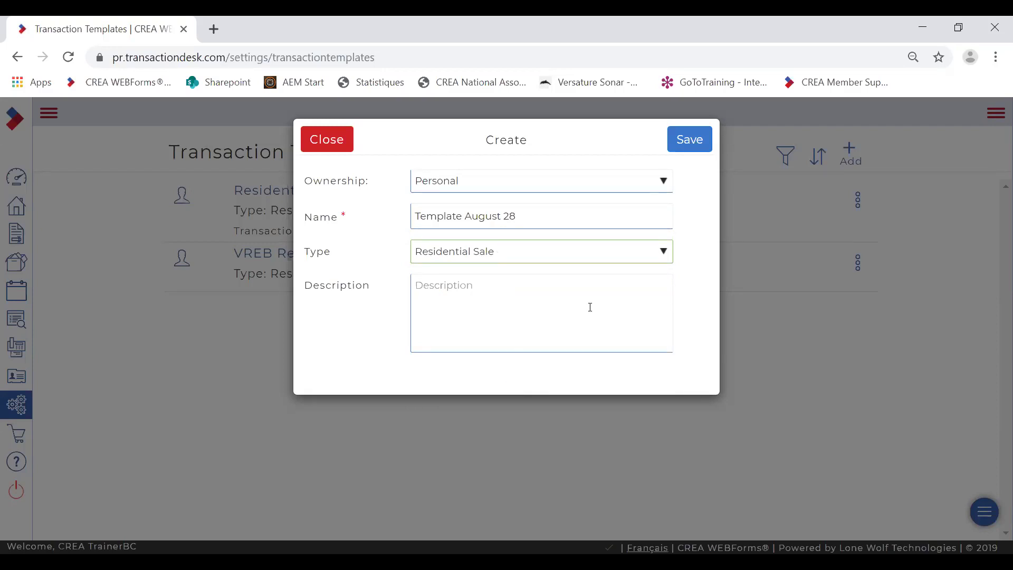
left_click(686, 146)
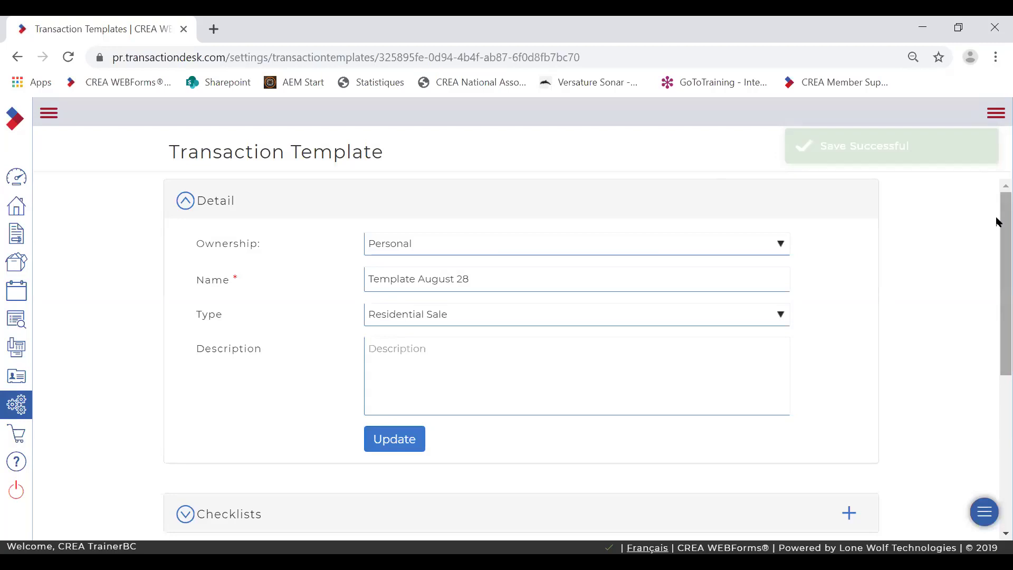
left_click_drag(998, 222, 995, 373)
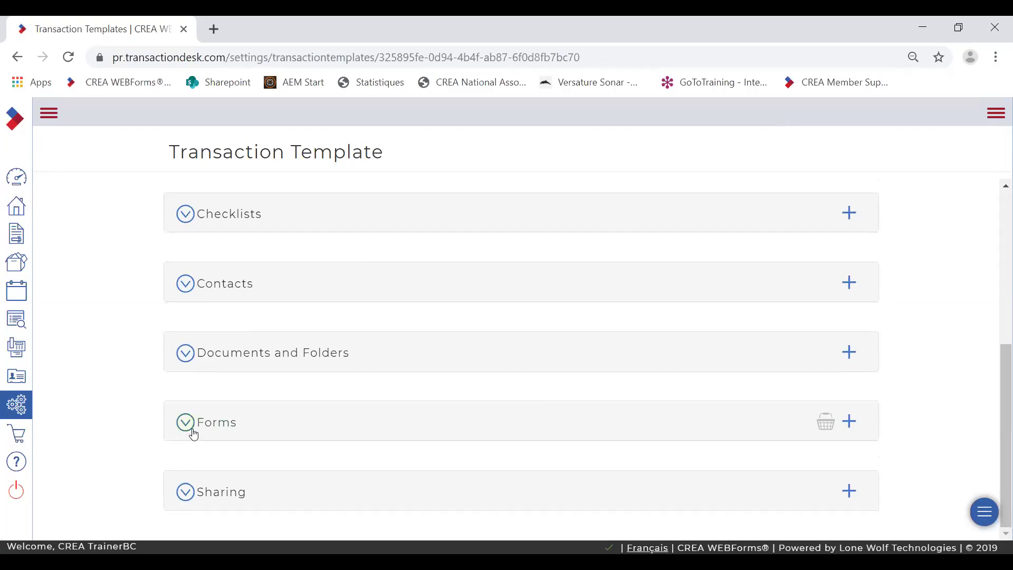
left_click(848, 422)
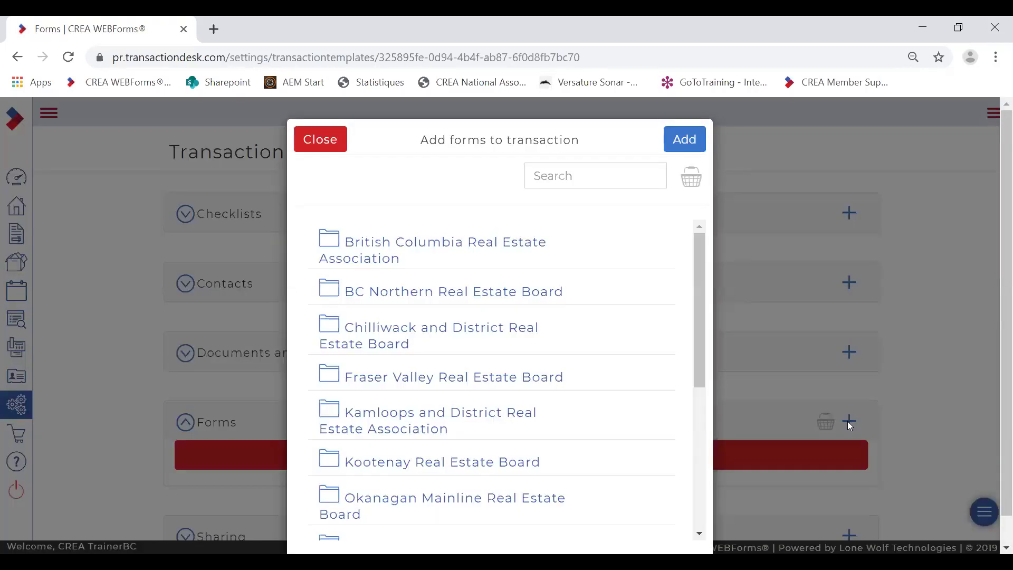
Step: Add CPS - Addendum (2 Pages) and CPS - Residential (2 Pages) to the form basket
left_click(571, 178)
type("cp")
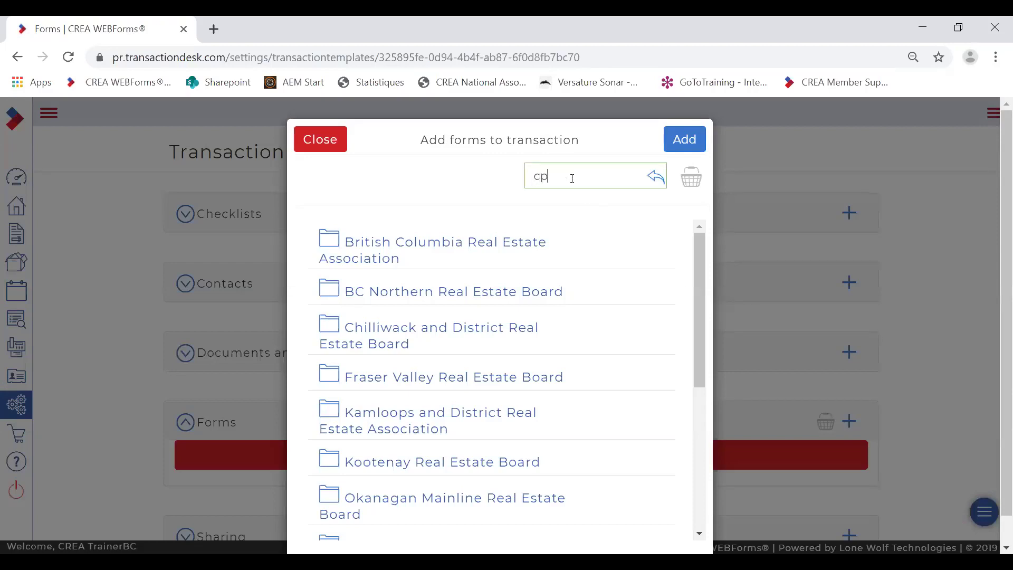
type("s -")
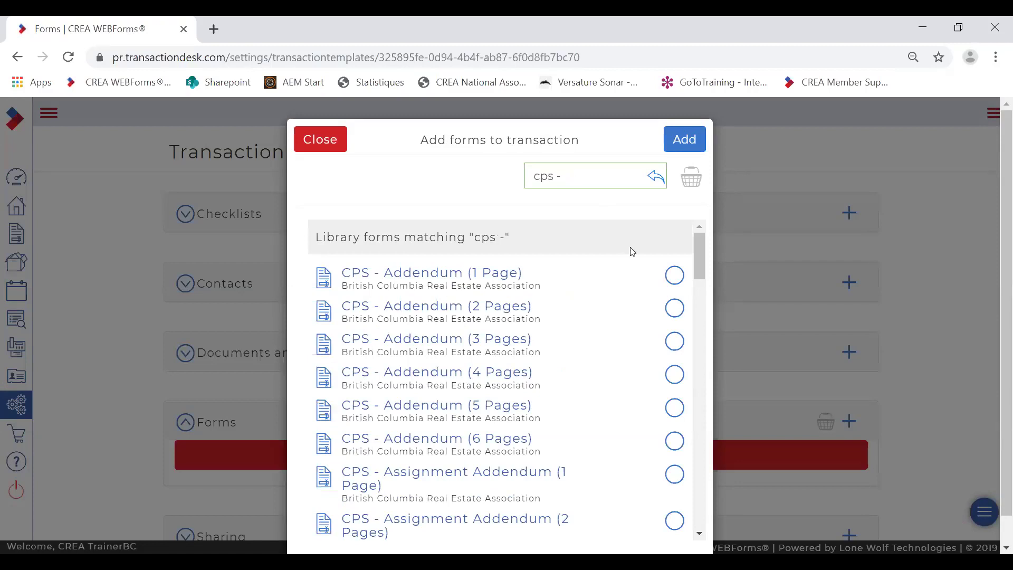
left_click(678, 315)
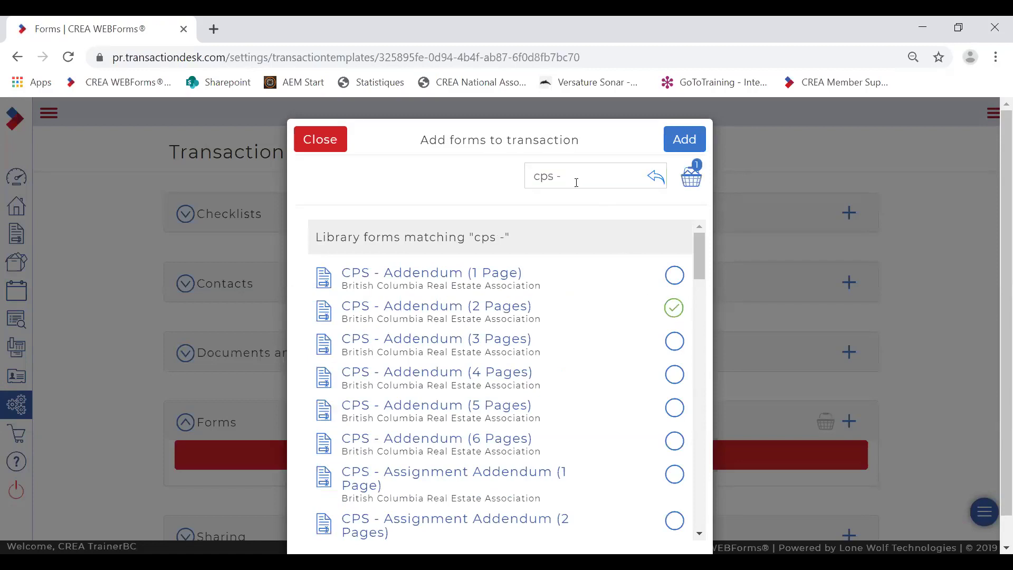
left_click_drag(573, 178, 535, 182)
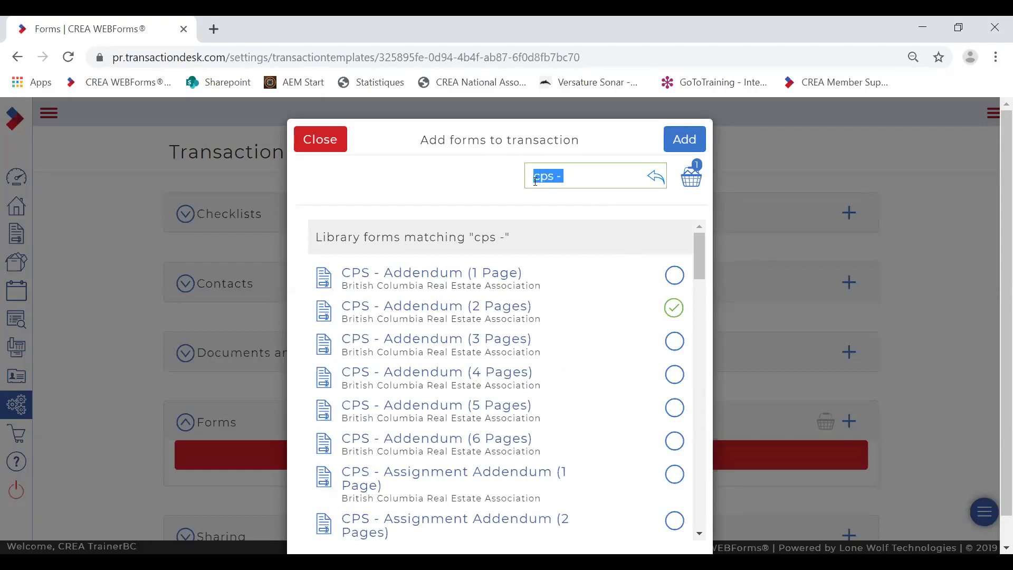
type("cps - residential")
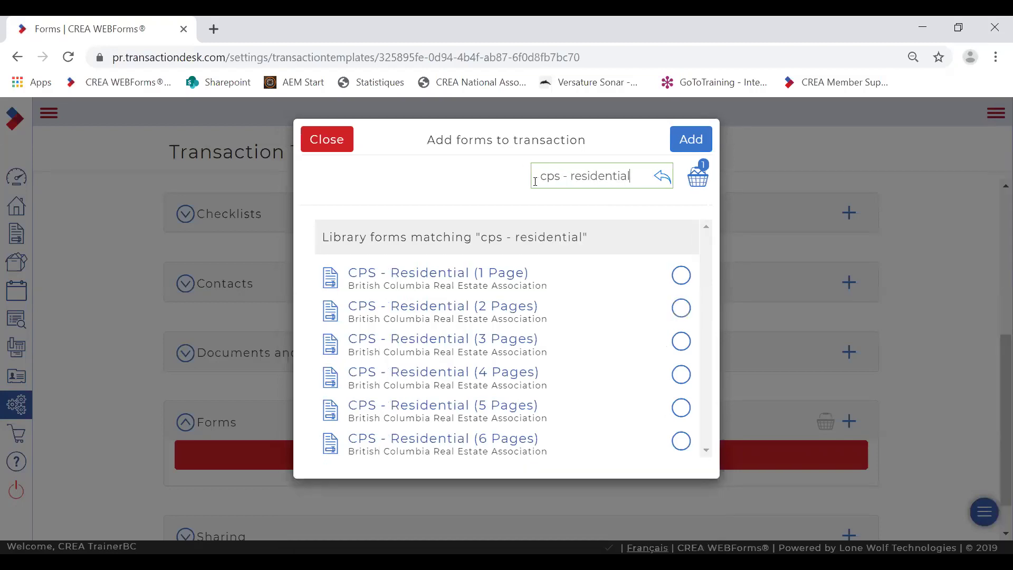
left_click(683, 309)
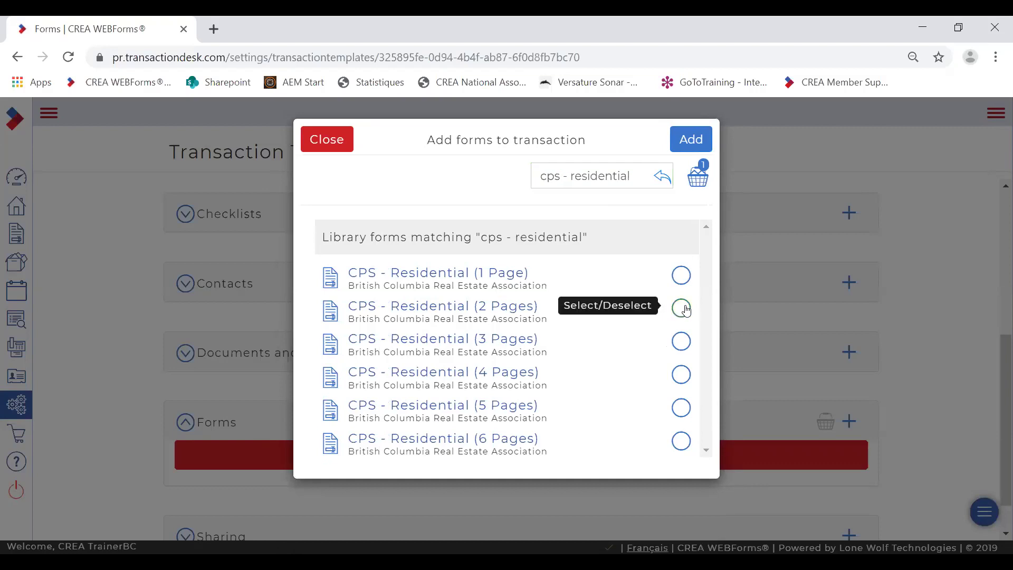
Step: Add the FINTRAC Individual Identification record and Disclosure of Interest in Trade - RECBC, then review the basket
left_click_drag(634, 178, 527, 202)
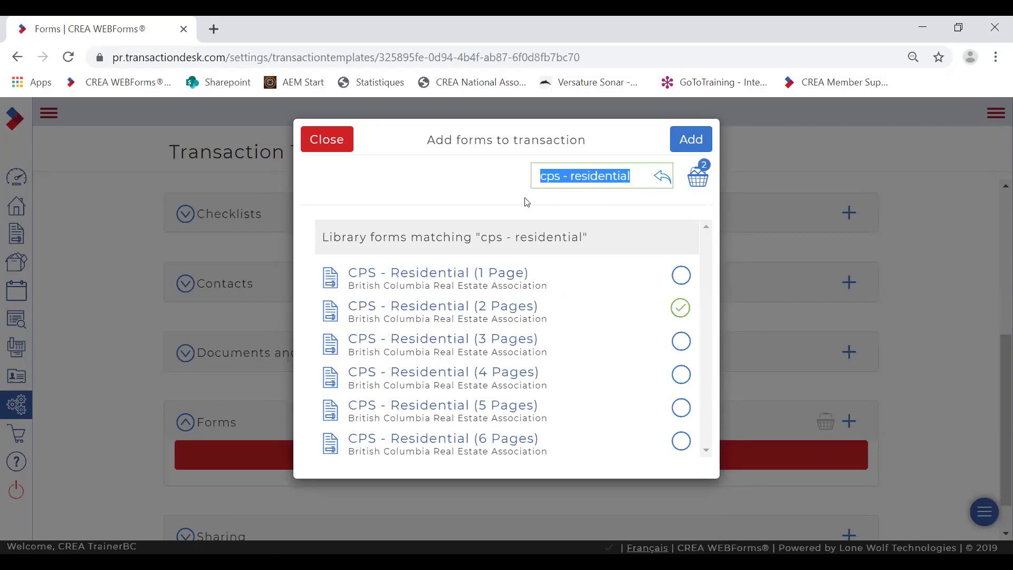
type("fintra")
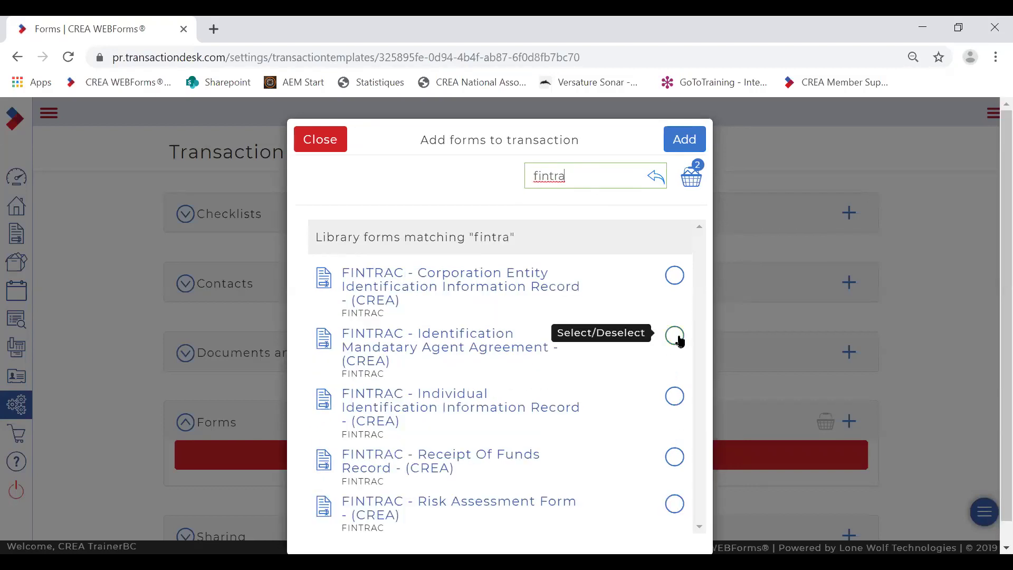
left_click(676, 399)
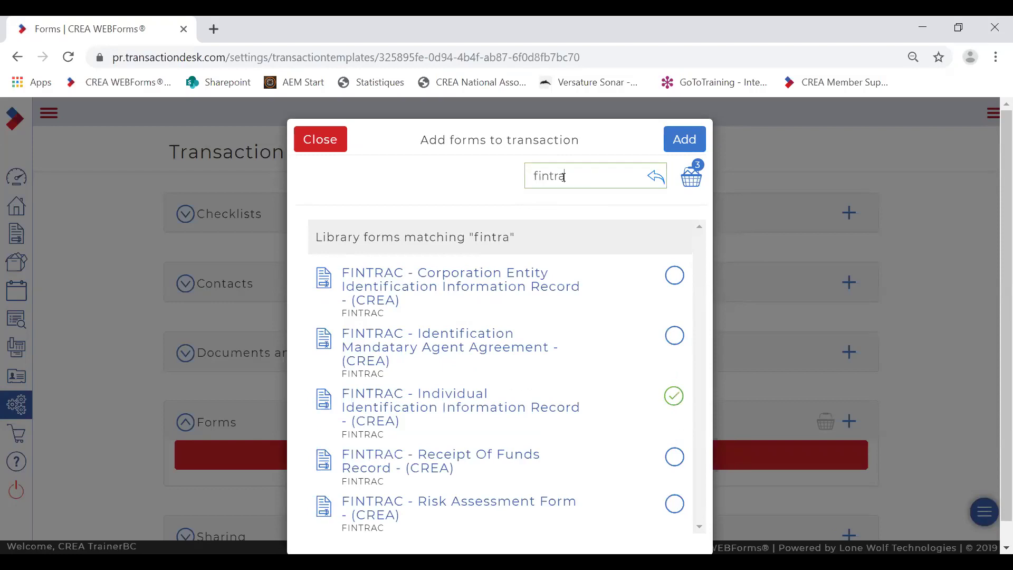
left_click_drag(563, 177, 515, 187)
type("disclosure")
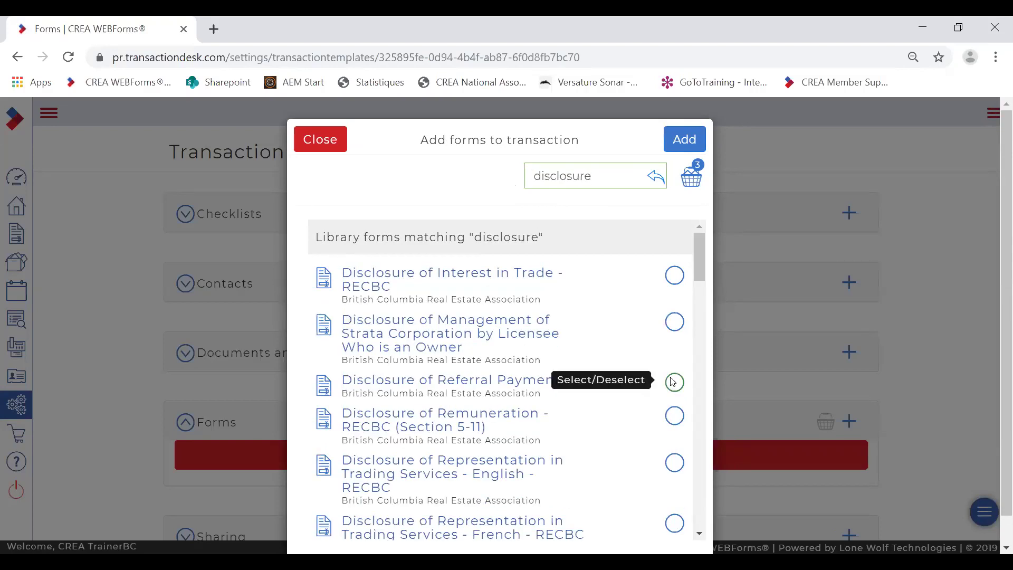
left_click(674, 276)
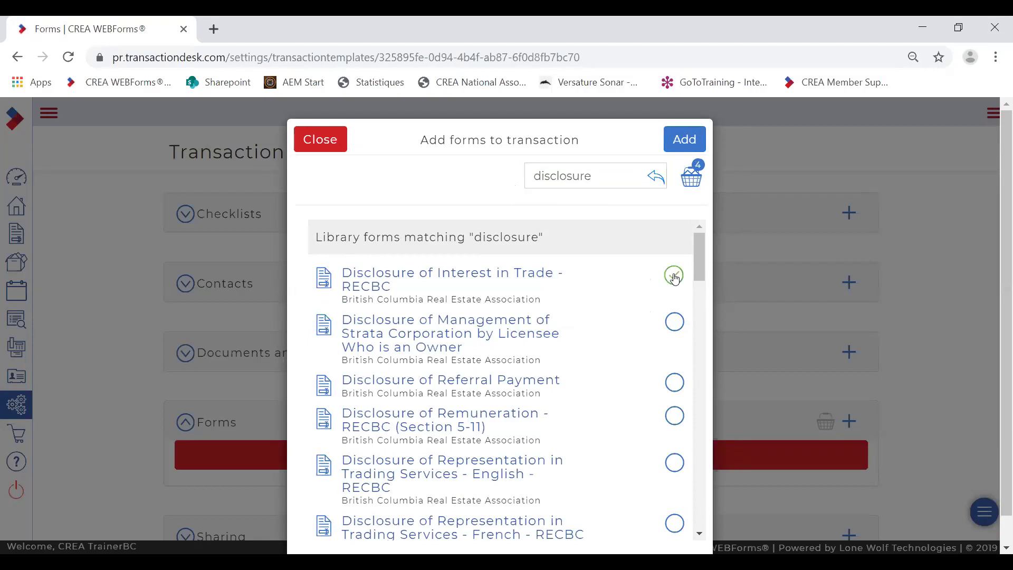
left_click(693, 178)
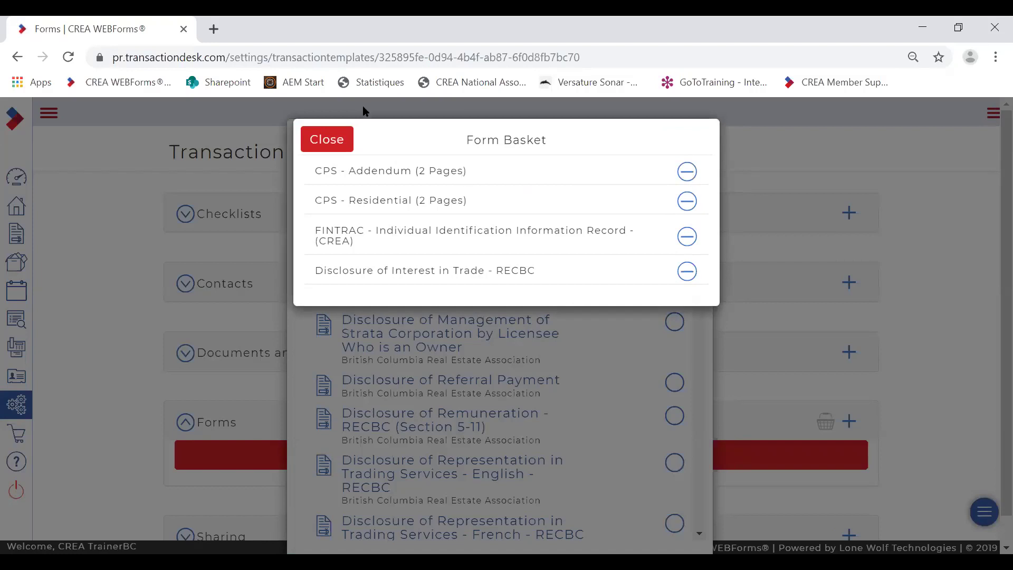
left_click(329, 141)
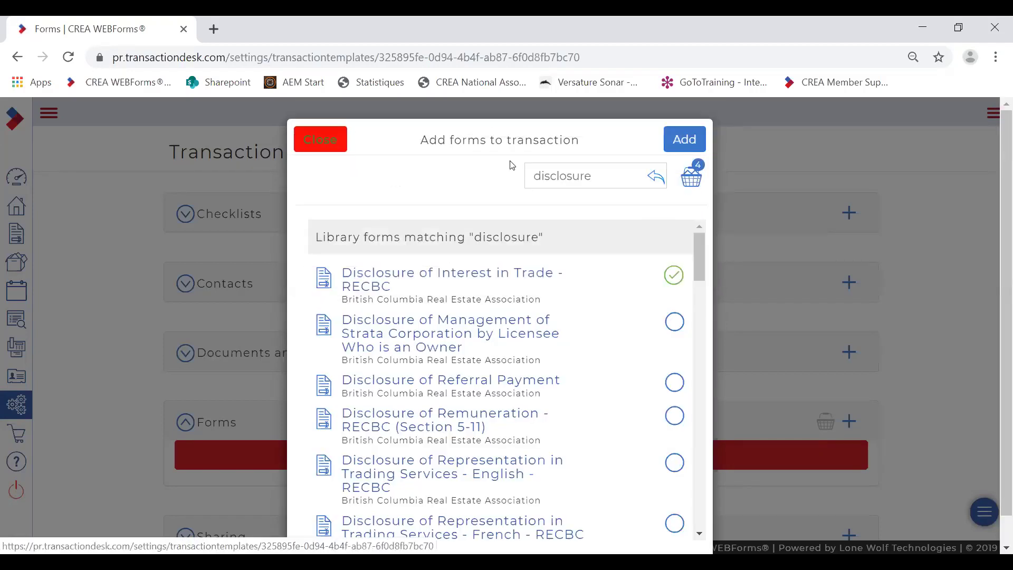
Step: Add the four basket forms to the template and place CPS - Residential above CPS - Addendum
left_click(675, 139)
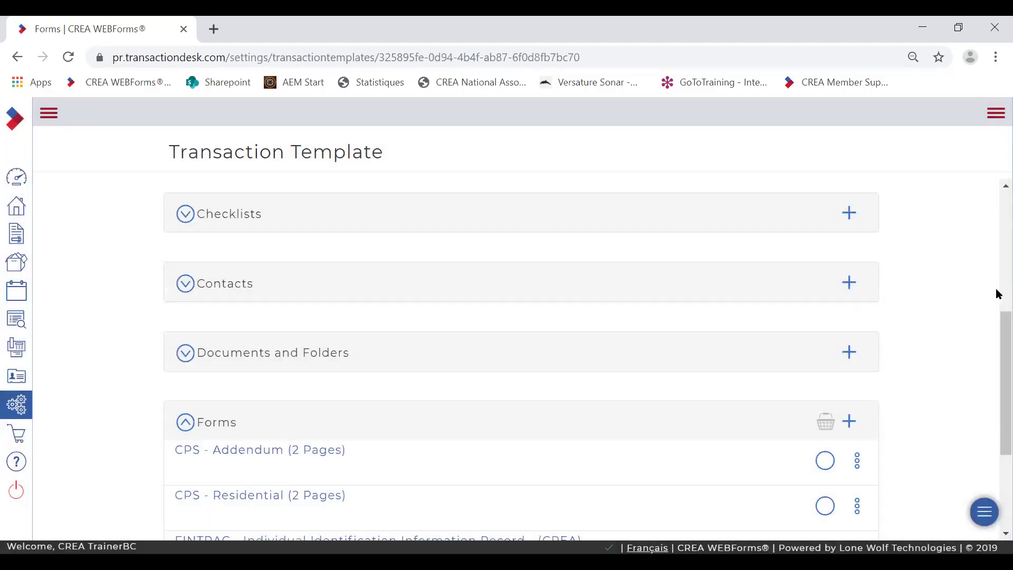
left_click_drag(998, 335, 997, 393)
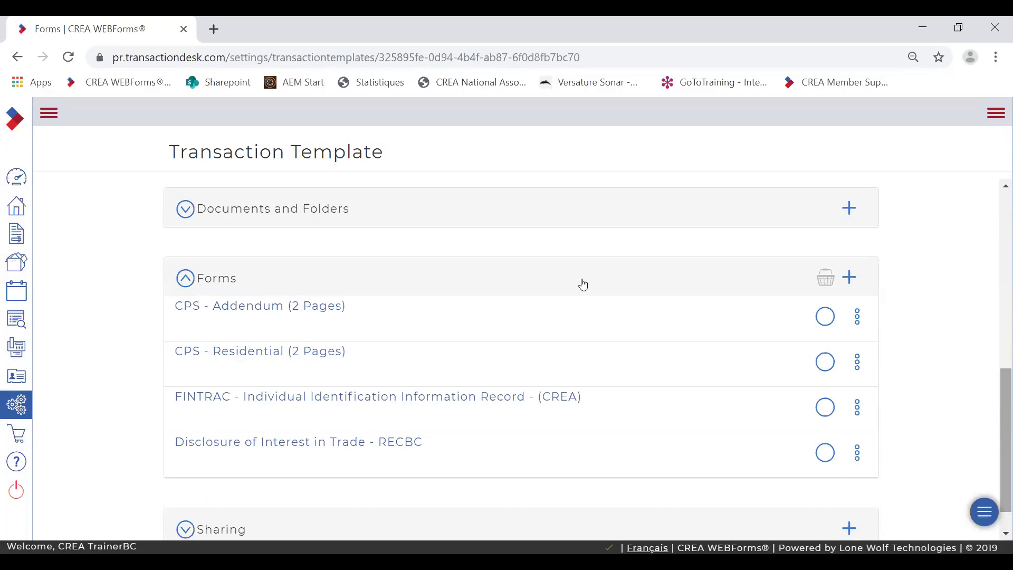
left_click_drag(229, 370, 227, 324)
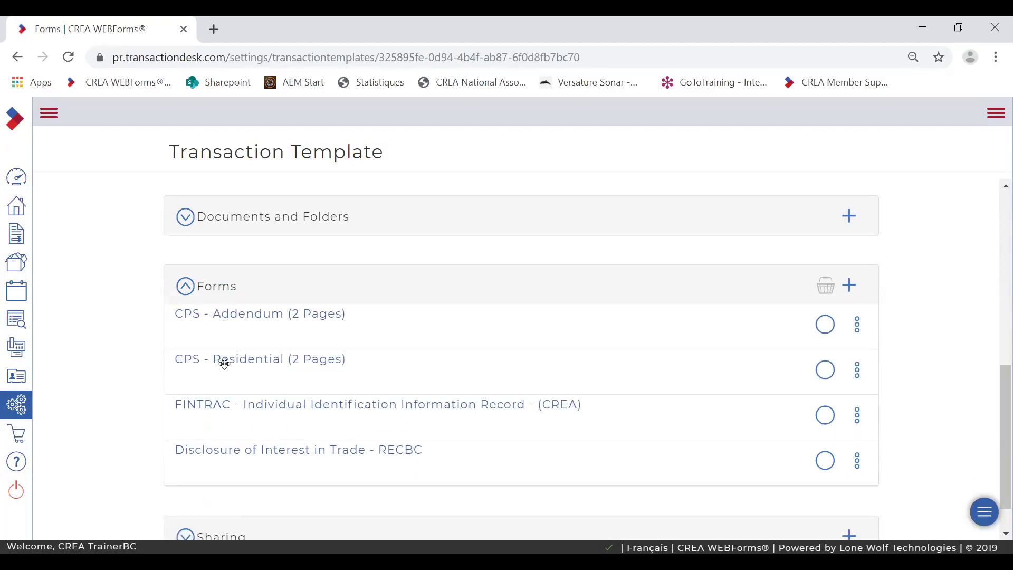
left_click_drag(242, 321, 236, 375)
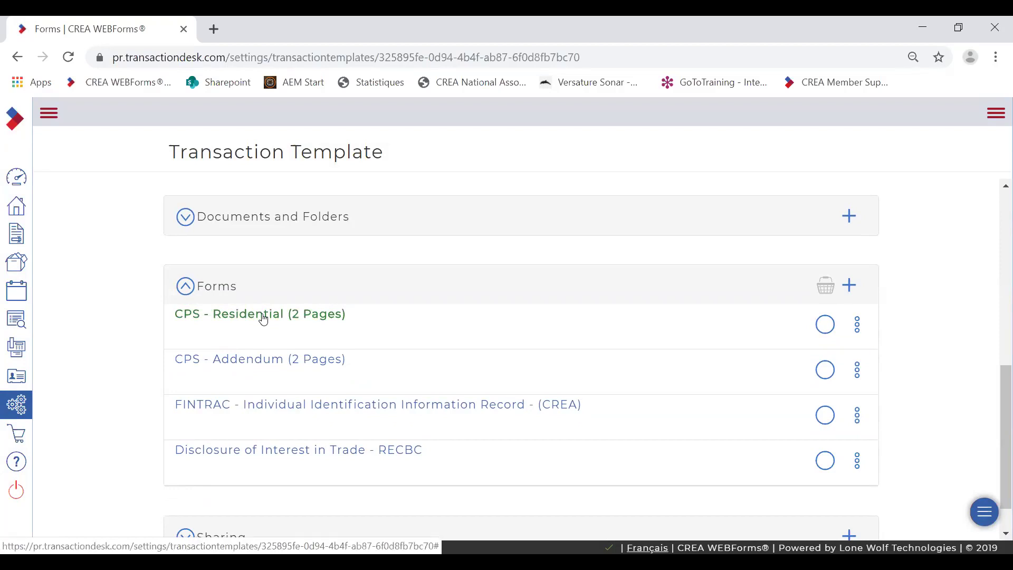
left_click(263, 316)
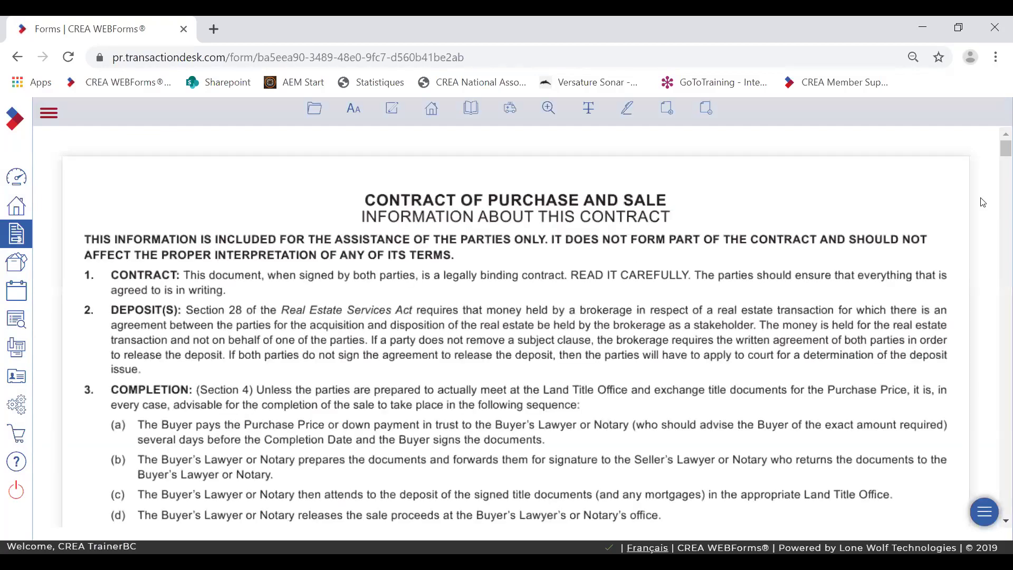
Step: Scroll the CPS - Residential form to section 3 and place the cursor in the empty Terms and Conditions box
left_click_drag(997, 153, 998, 247)
left_click(547, 373)
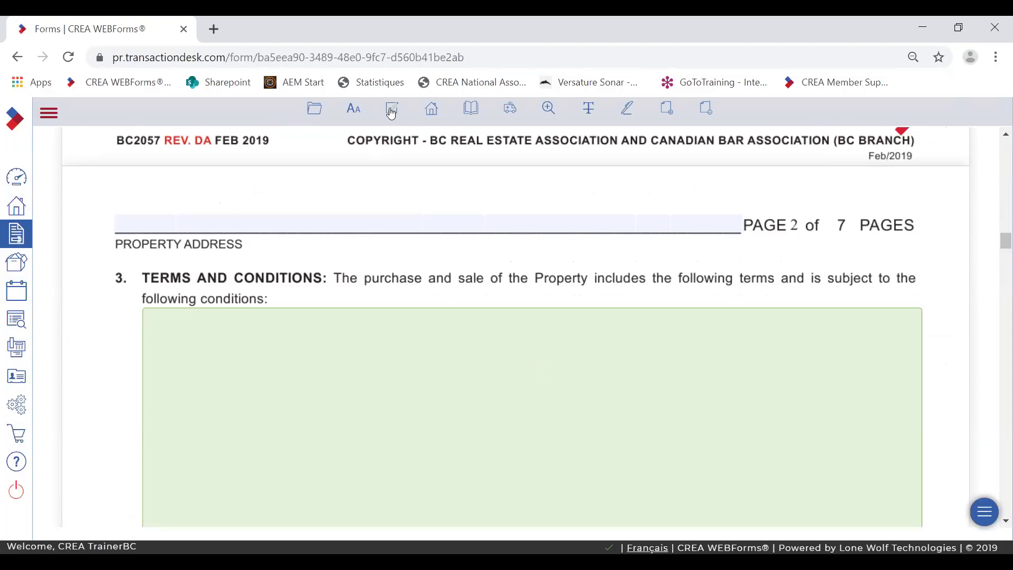
left_click(391, 111)
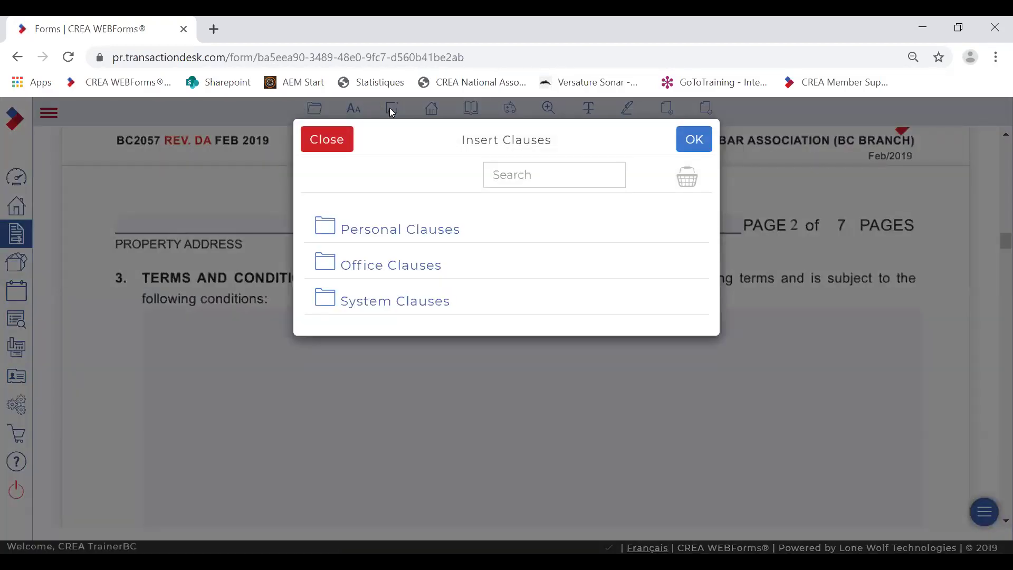
Step: Select the Business system clauses Buyer to Approve Documents and Inventory Clause
left_click(380, 300)
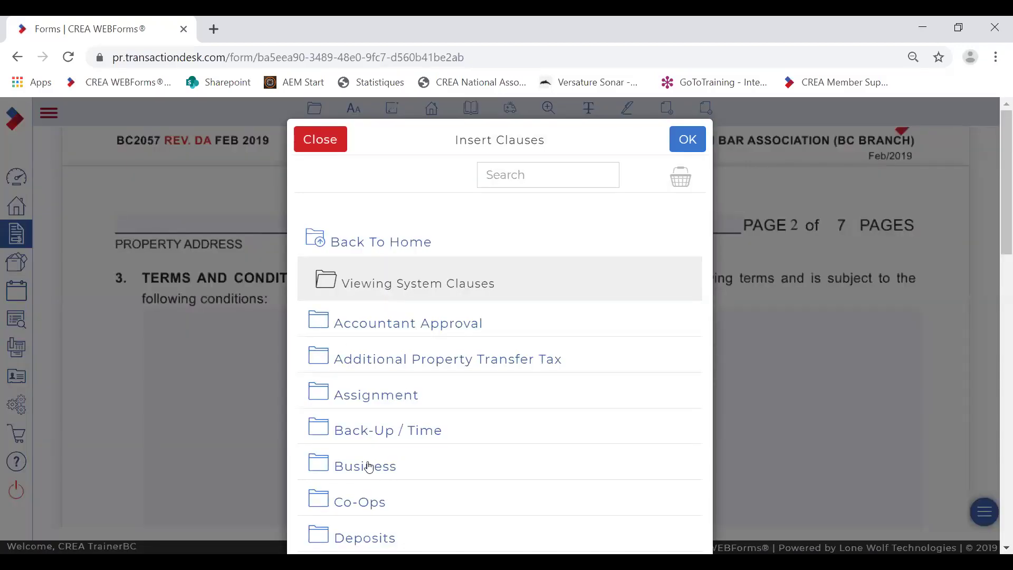
left_click(369, 466)
left_click(680, 324)
left_click(686, 415)
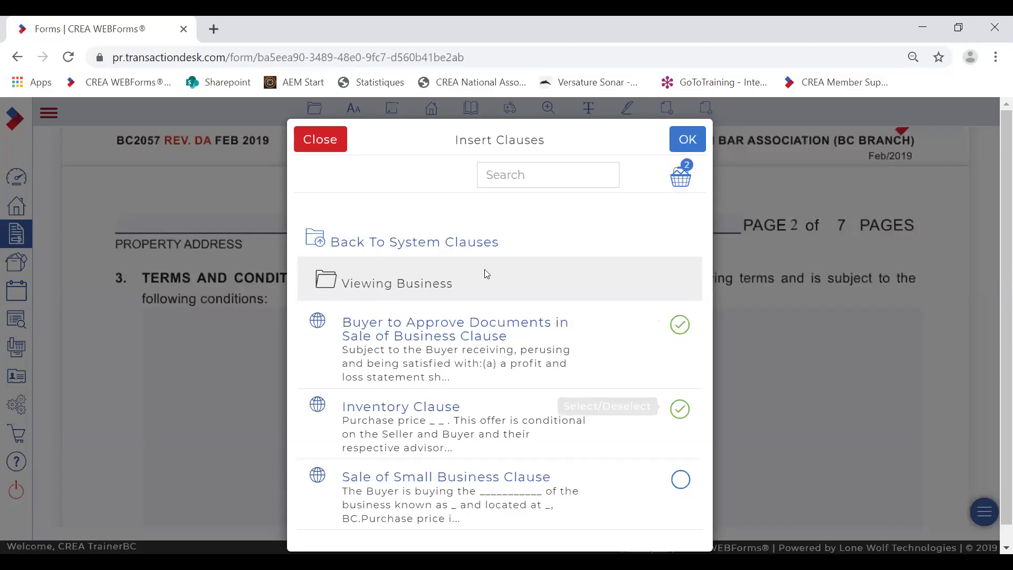
Step: Add the Deposits clauses Authorization to Pay Trust Money and Conveyancer as Stakeholder, then insert all four
left_click(419, 243)
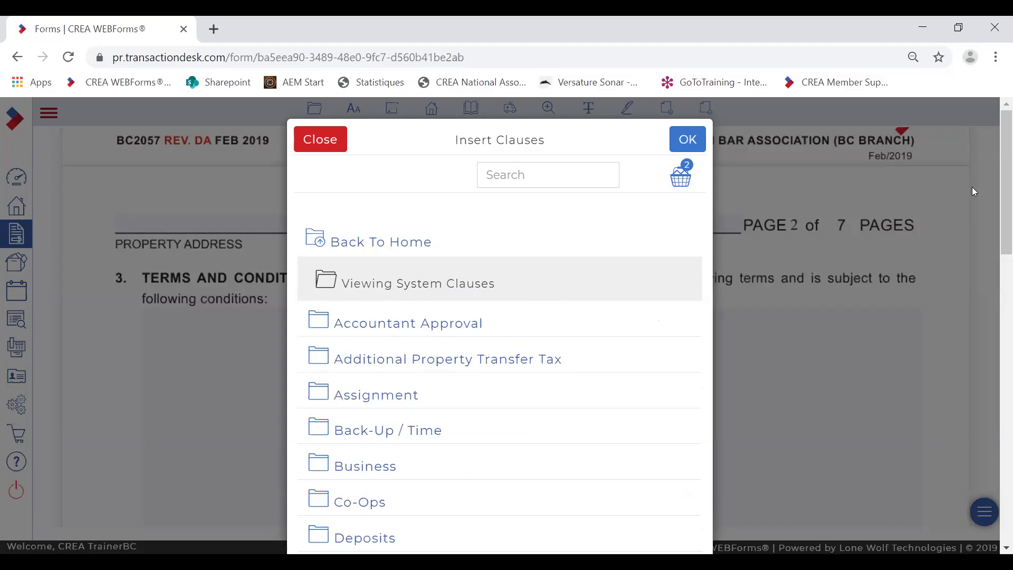
scroll(999, 224, "down", 2)
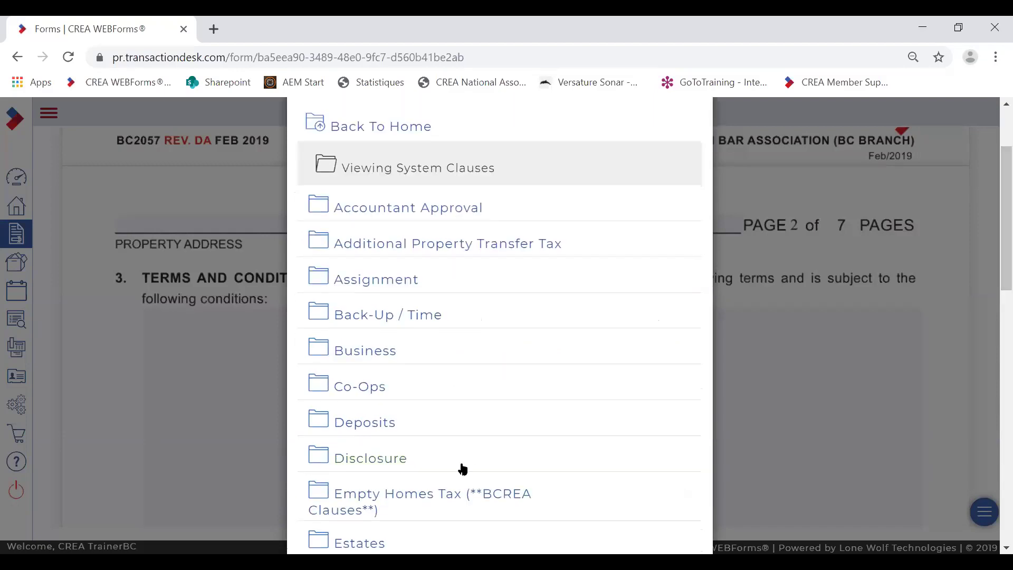
left_click(364, 424)
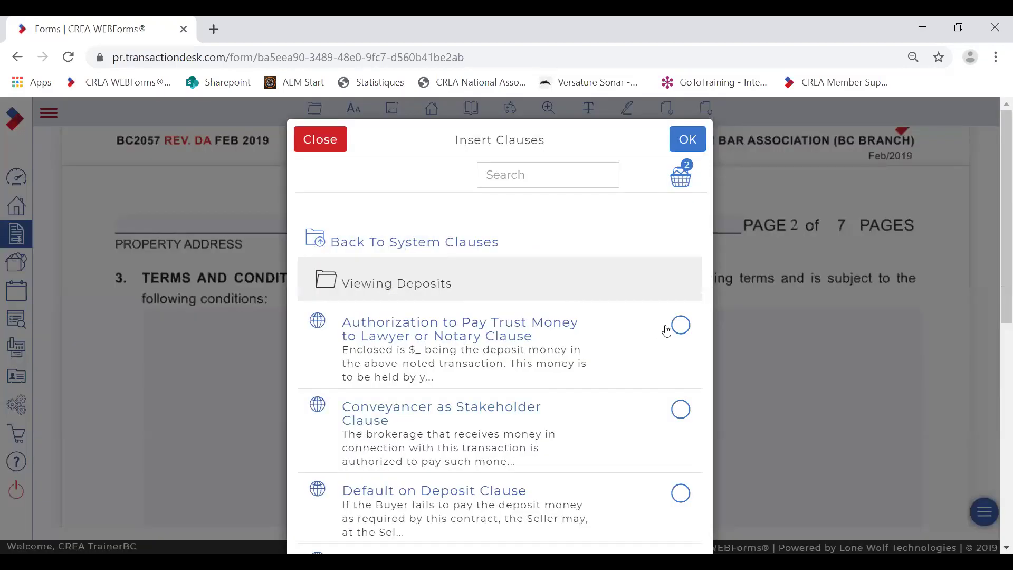
left_click(679, 325)
left_click(682, 409)
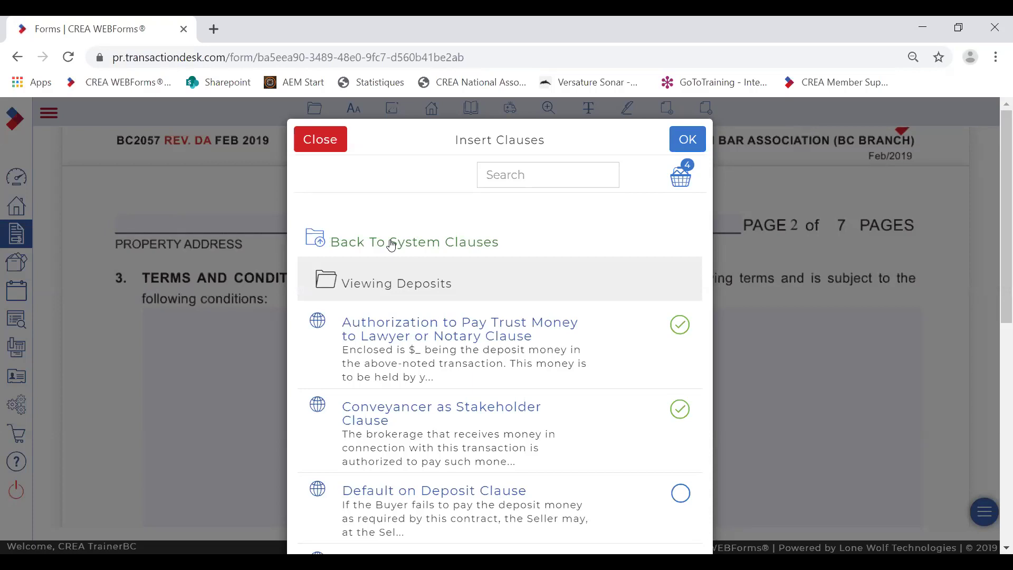
left_click(391, 243)
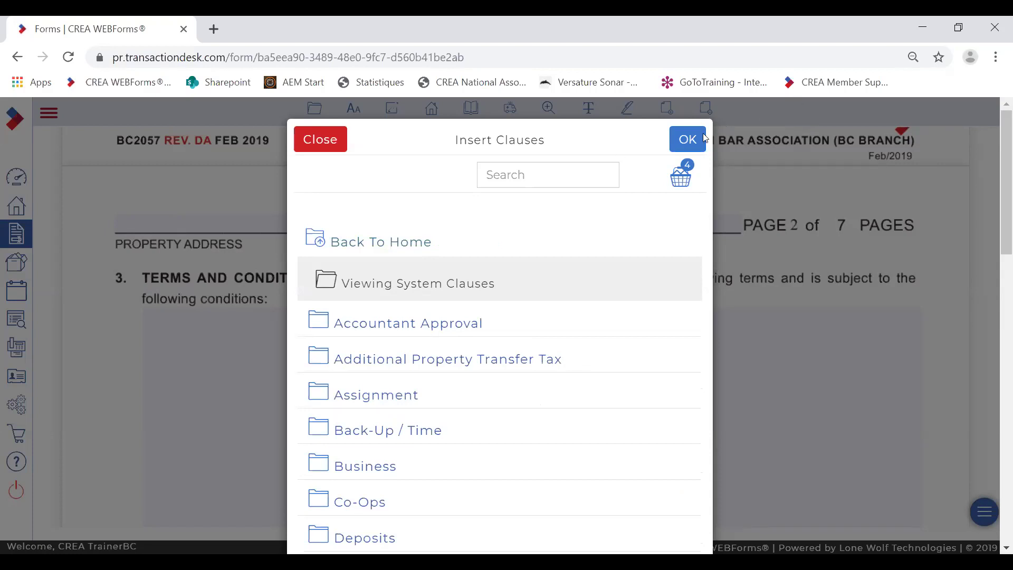
left_click(687, 140)
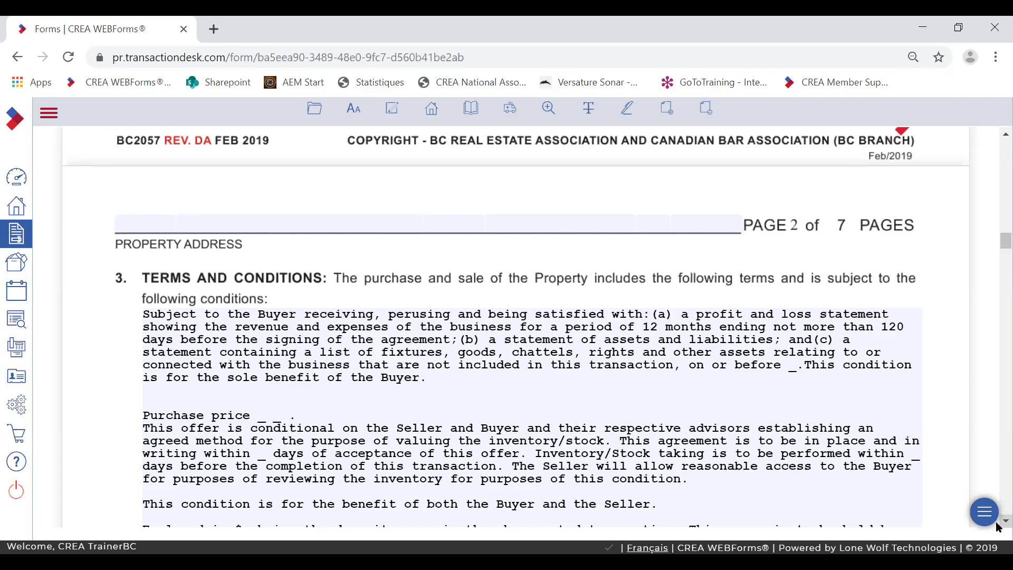
Step: Scroll through the whole form to review the inserted clauses, then return to the top
scroll(997, 521, "down", 15)
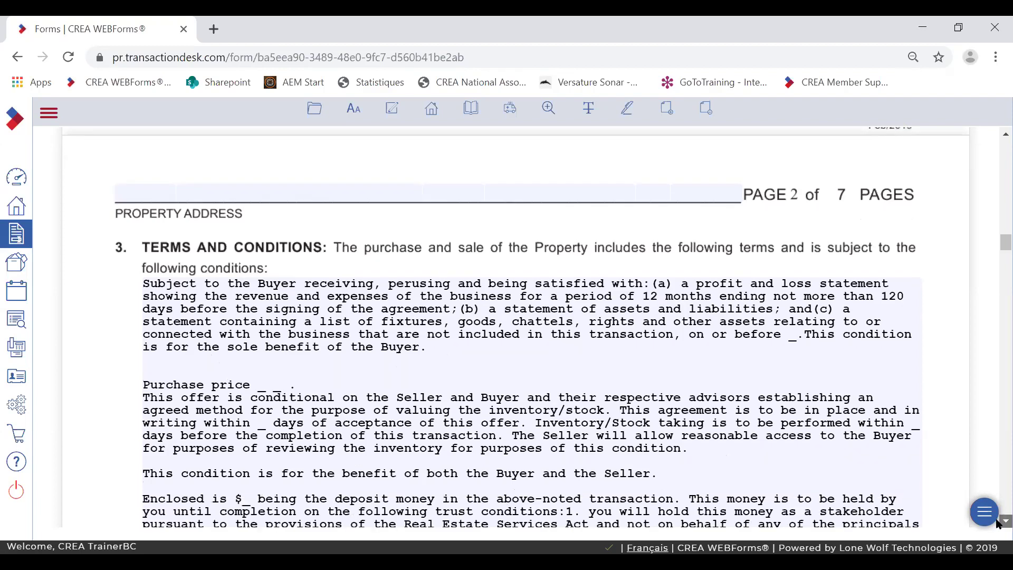
scroll(997, 522, "down", 15)
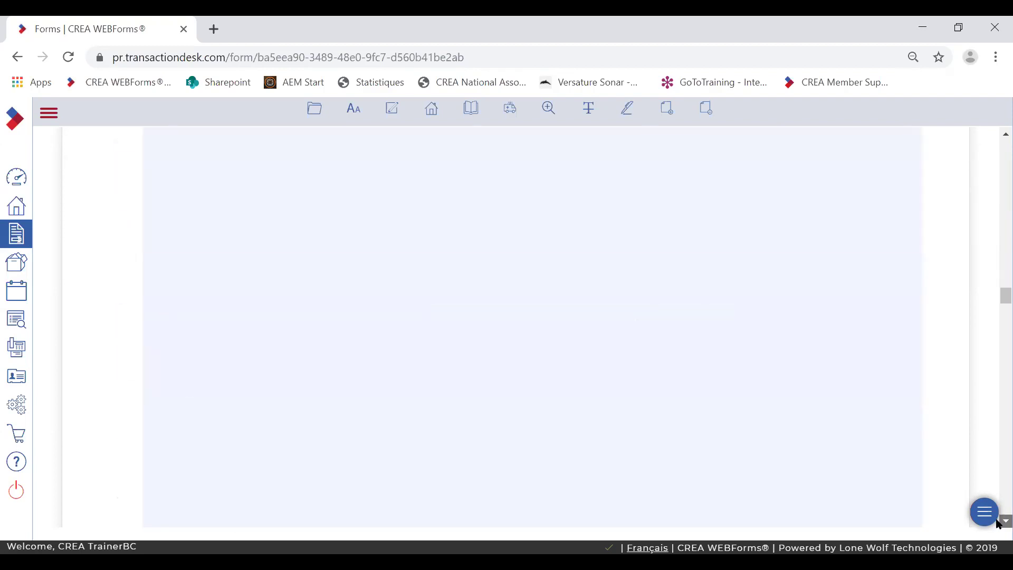
scroll(999, 522, "down", 15)
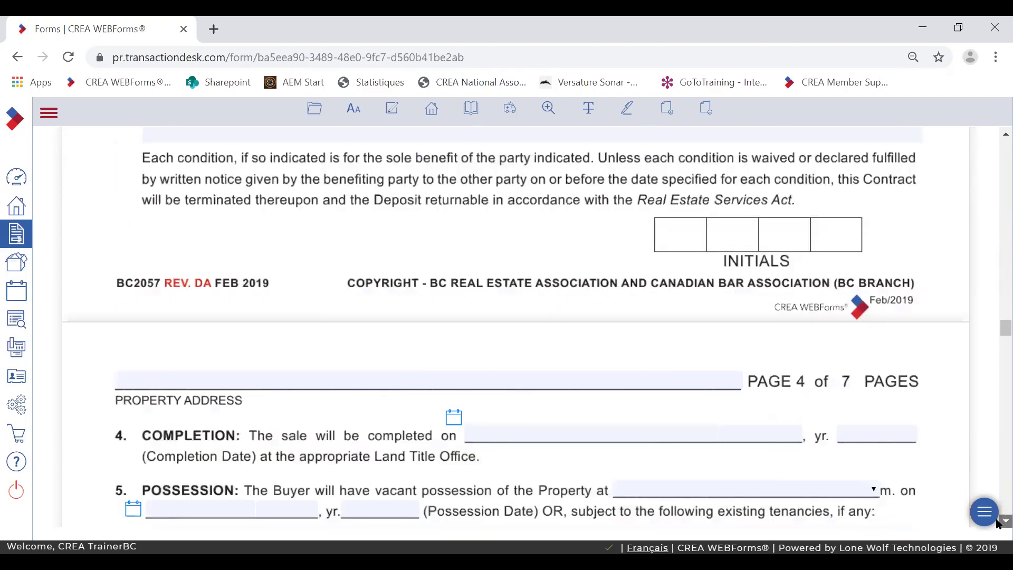
scroll(999, 522, "down", 10)
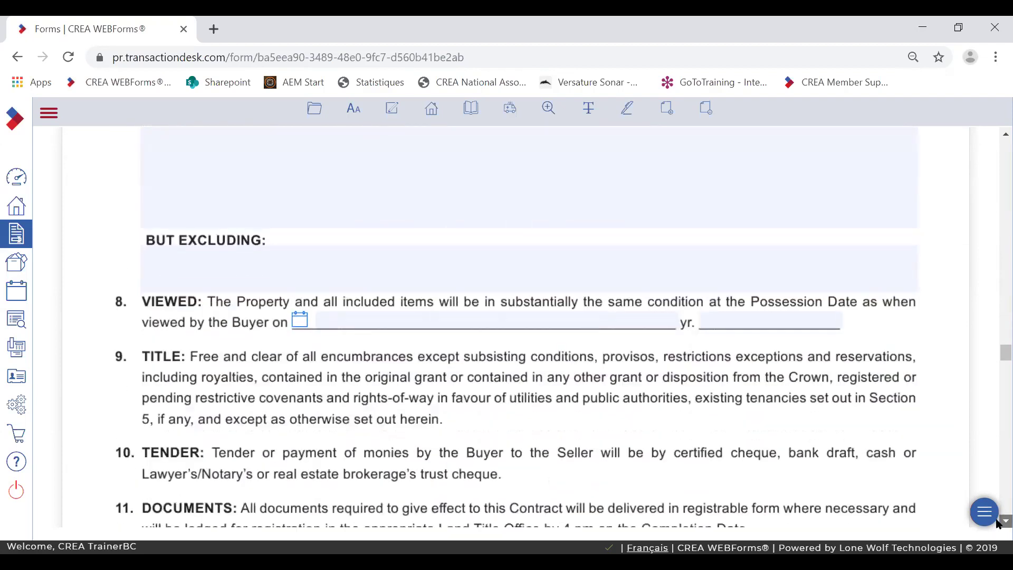
scroll(999, 522, "down", 10)
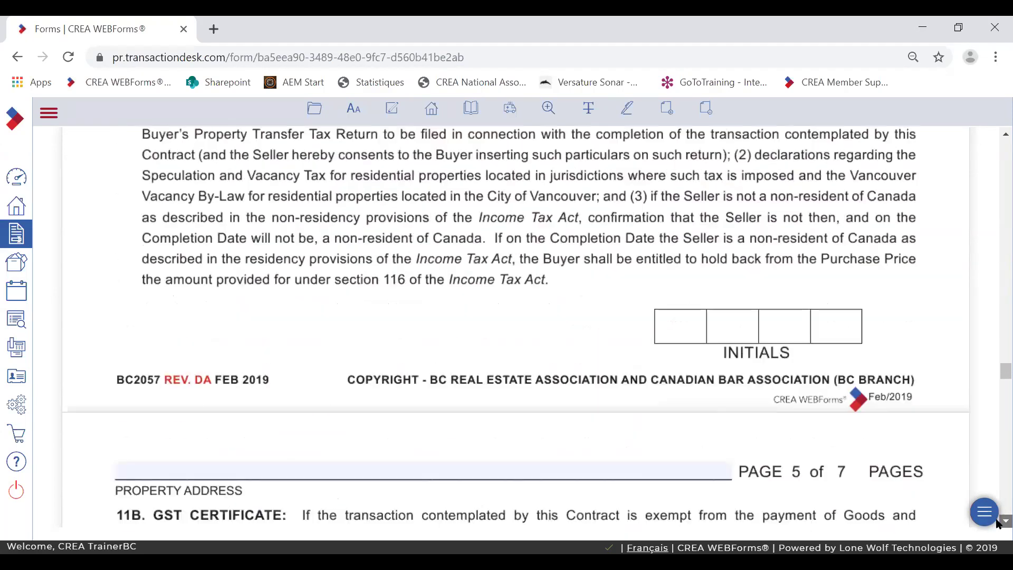
scroll(999, 522, "down", 10)
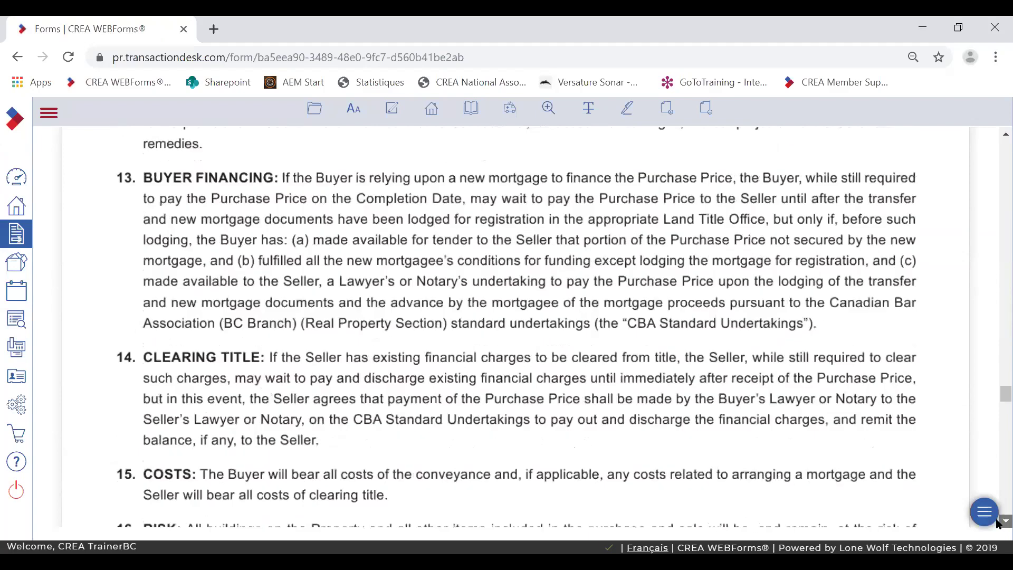
scroll(998, 522, "down", 3)
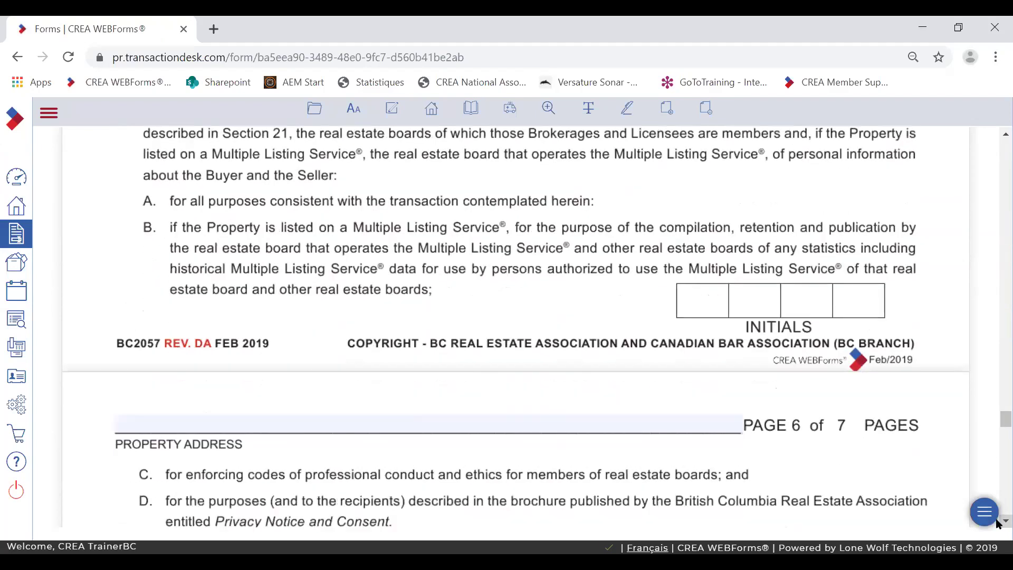
scroll(999, 523, "down", 8)
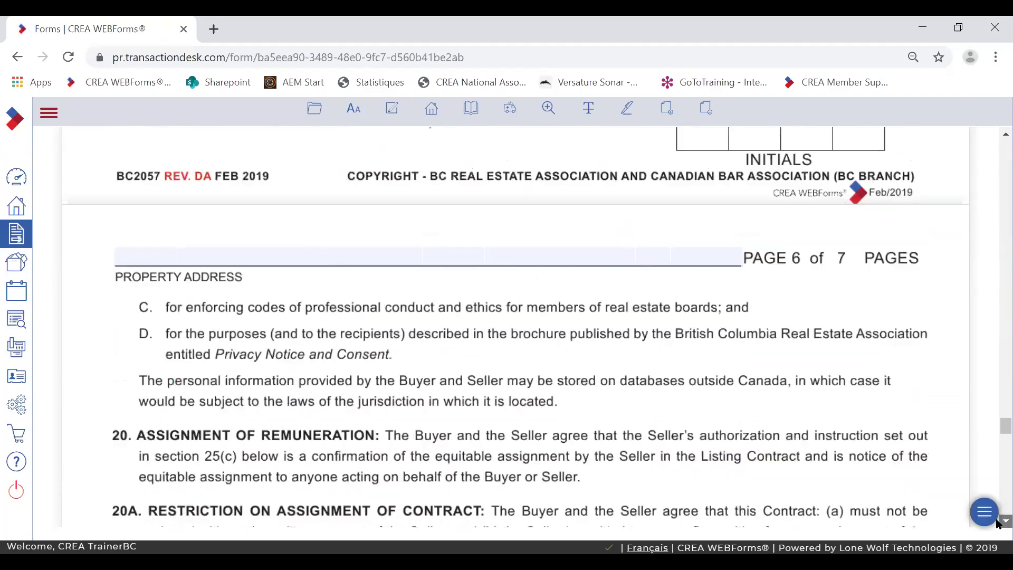
scroll(999, 522, "down", 4)
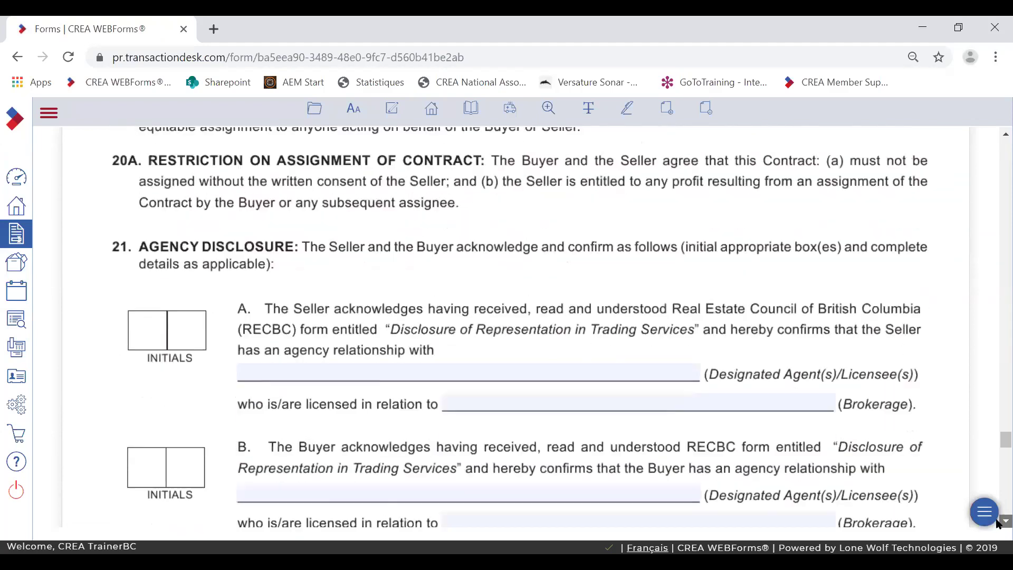
scroll(998, 523, "down", 5)
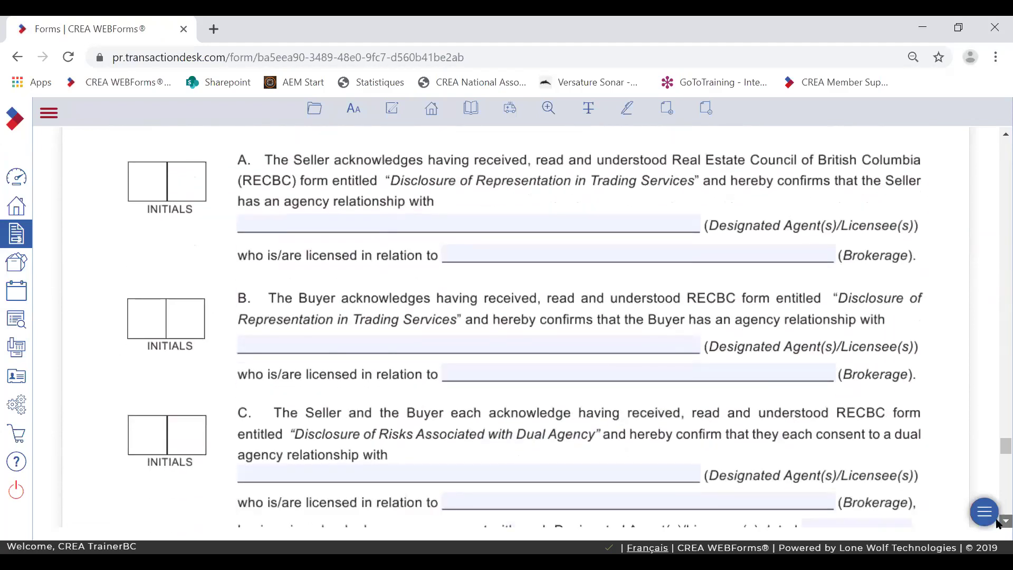
scroll(999, 522, "down", 2)
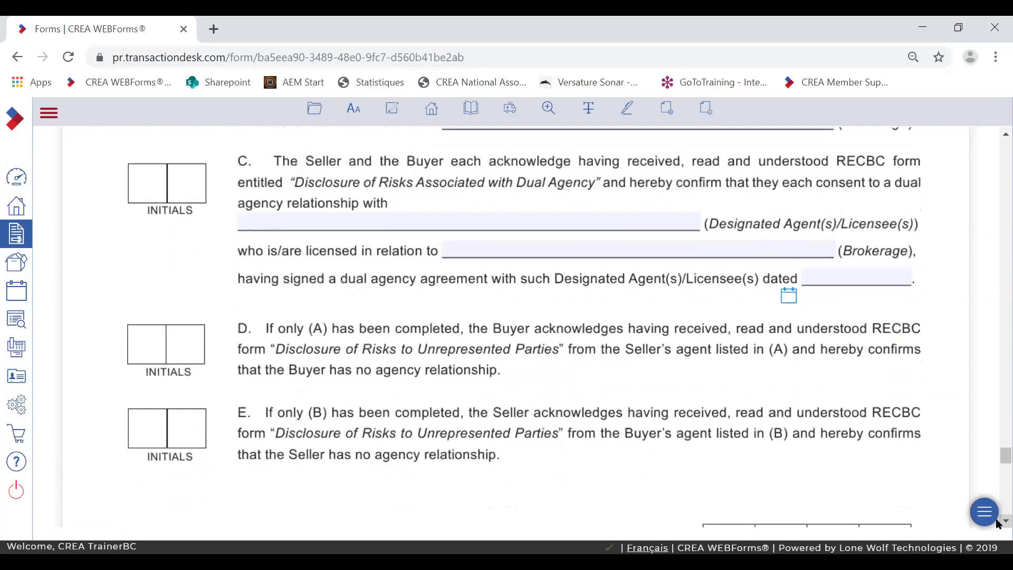
scroll(998, 522, "down", 2)
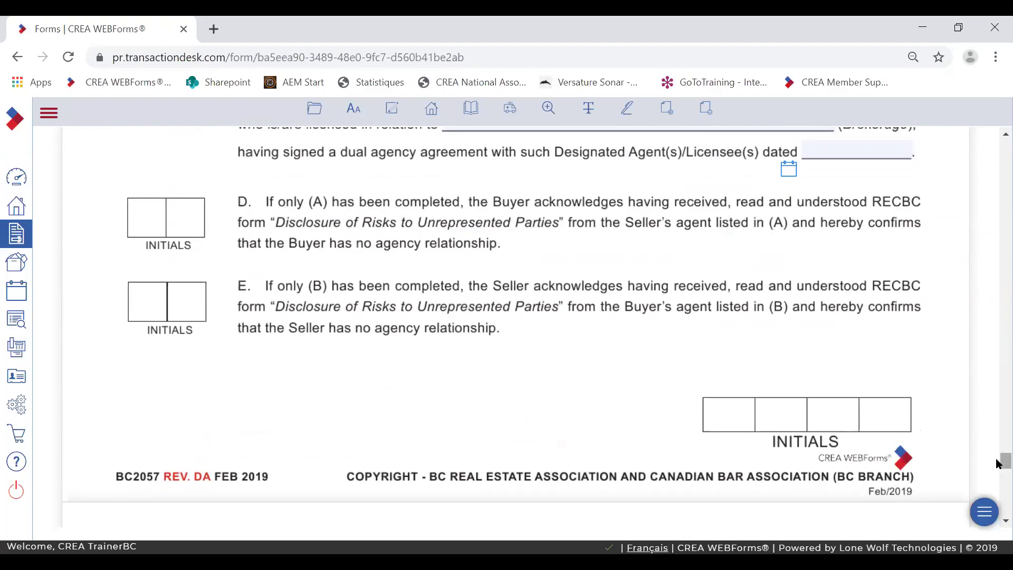
scroll(996, 422, "up", 7)
left_click_drag(996, 398, 998, 289)
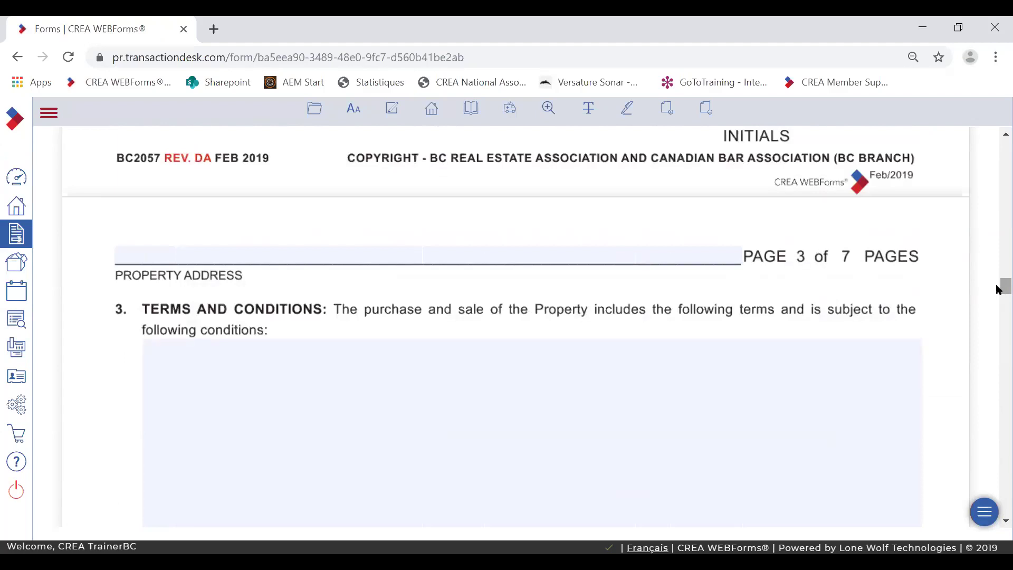
left_click_drag(997, 289, 996, 153)
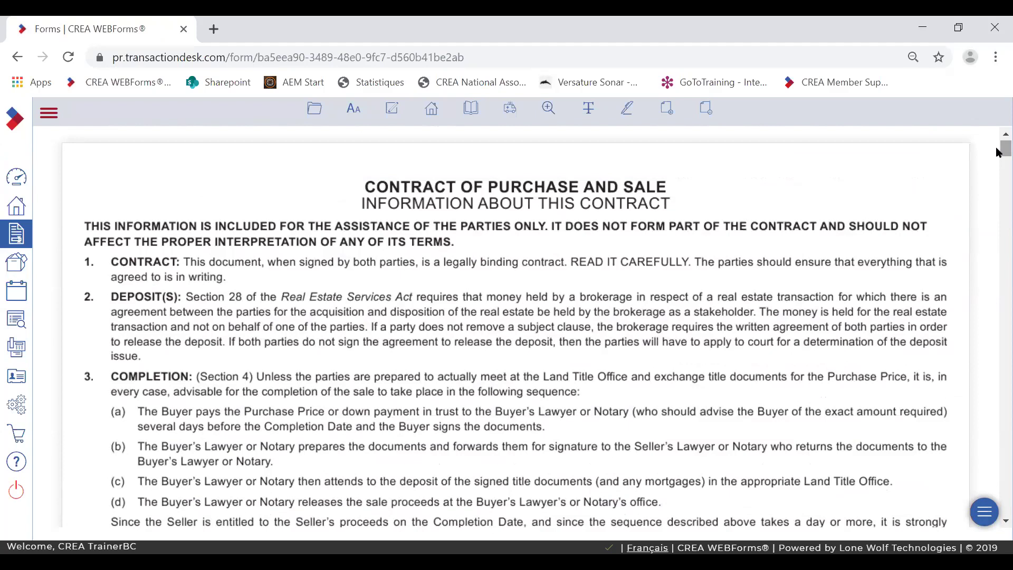
Step: Exit the template's CPS form through File > Exit and go back to the Member Dashboard
left_click(317, 112)
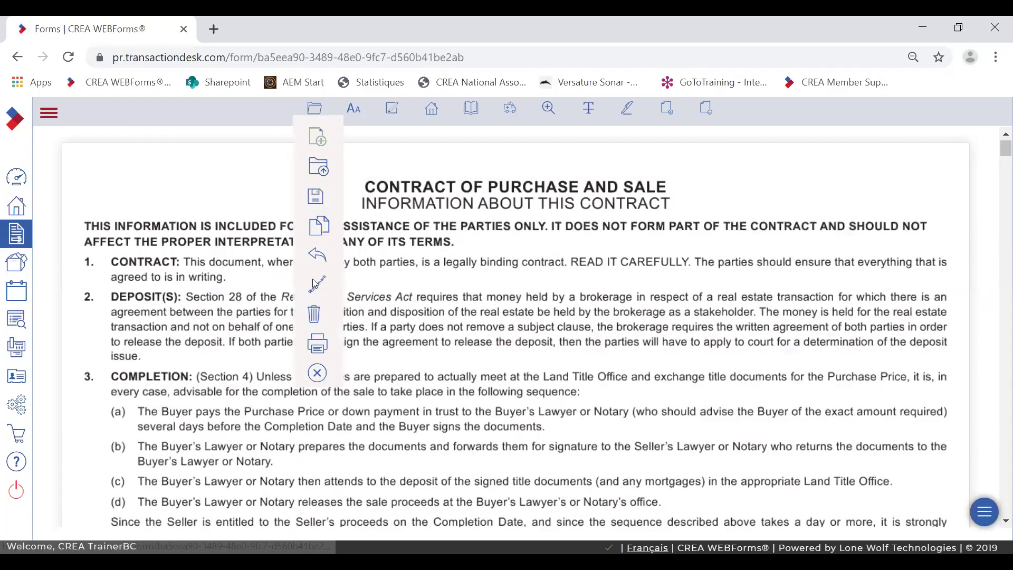
mouse_move(315, 283)
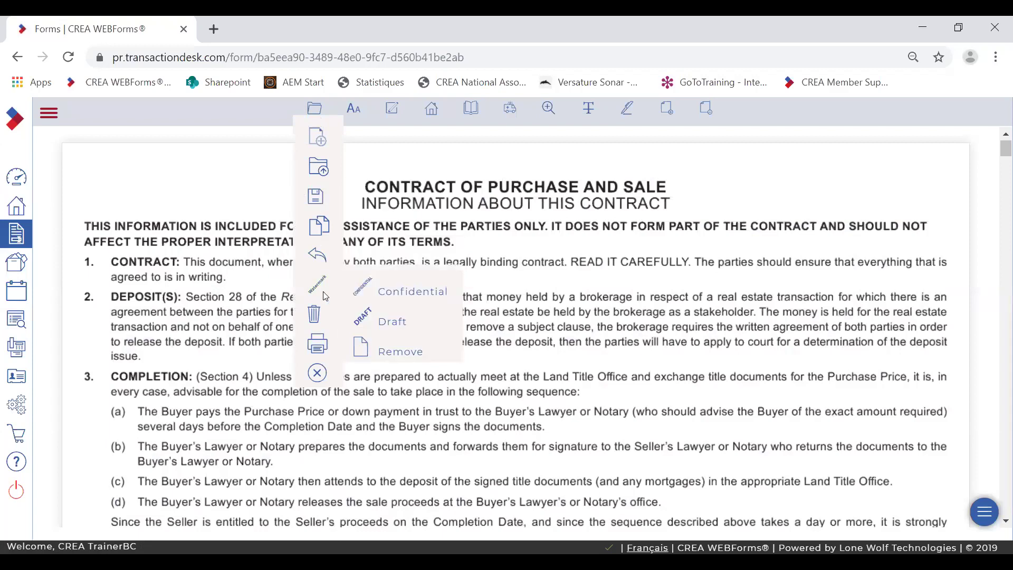
left_click(317, 374)
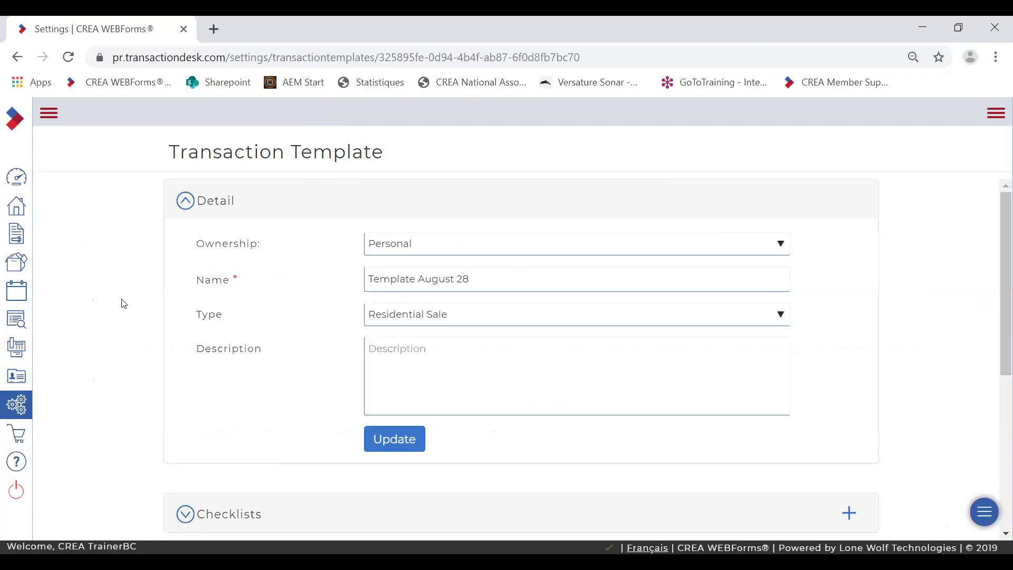
left_click(19, 181)
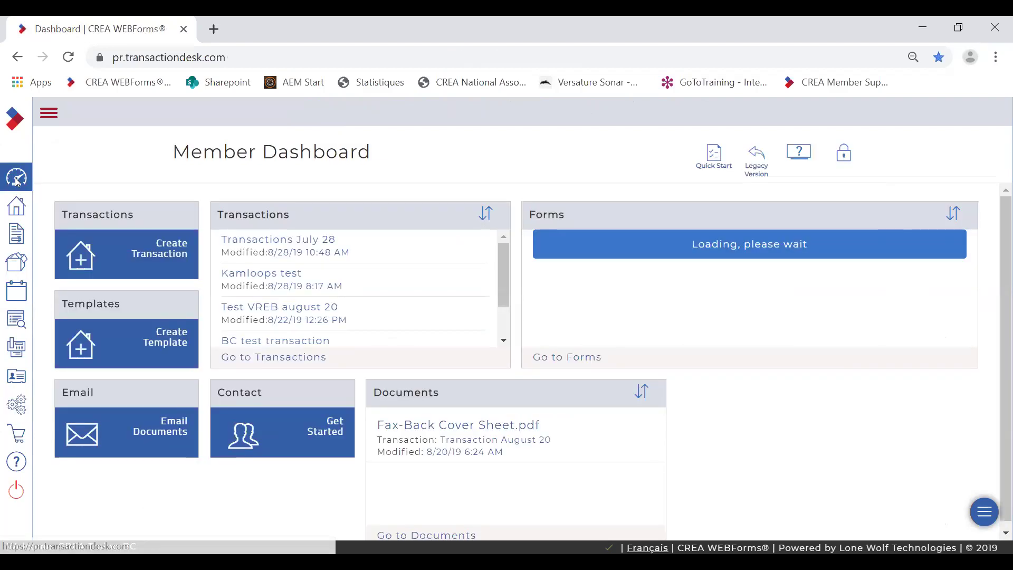
Step: Start a new transaction named 'test from template august 28' based on Template August 28
left_click(175, 259)
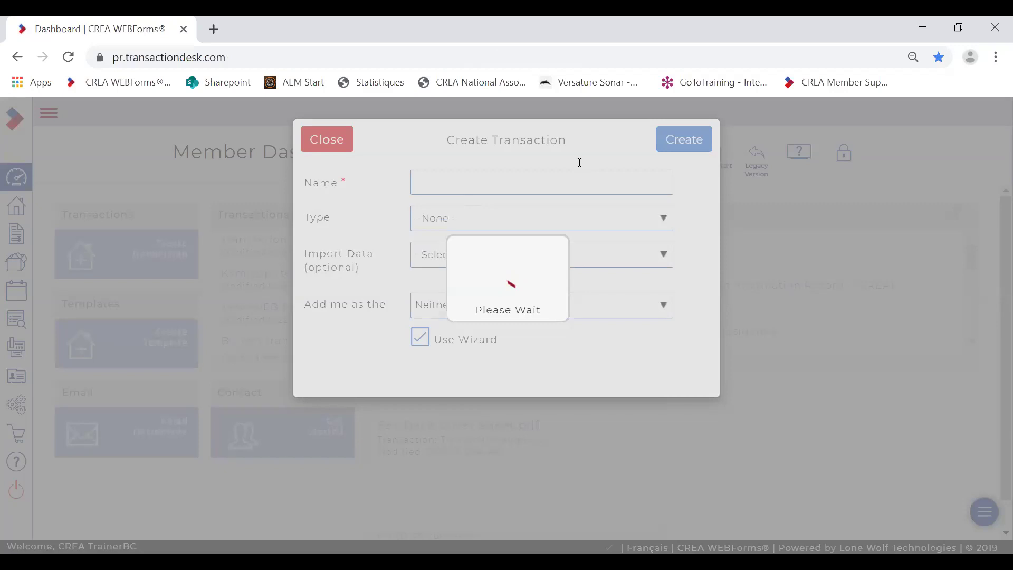
type("test from tem")
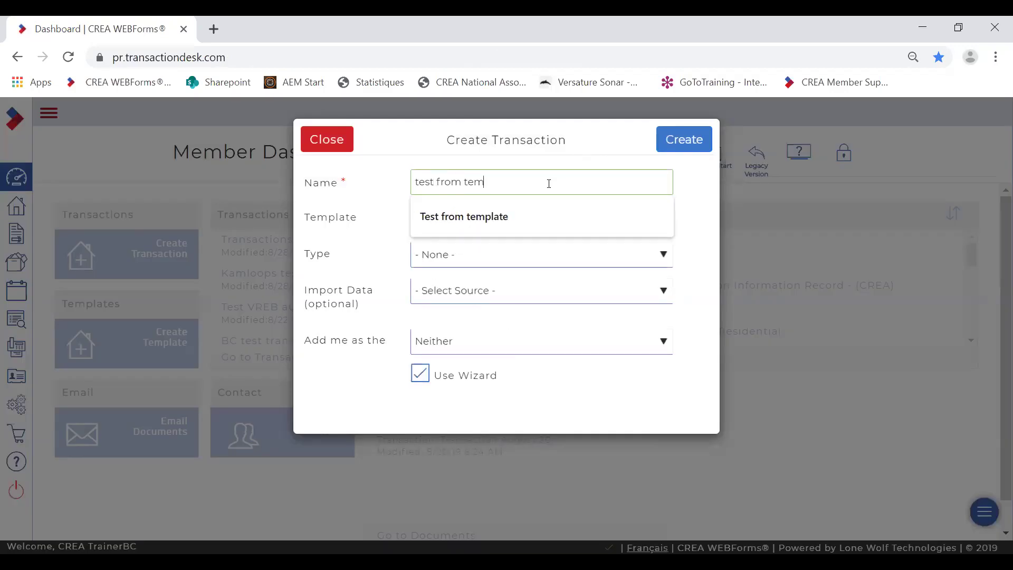
type("plate august 28")
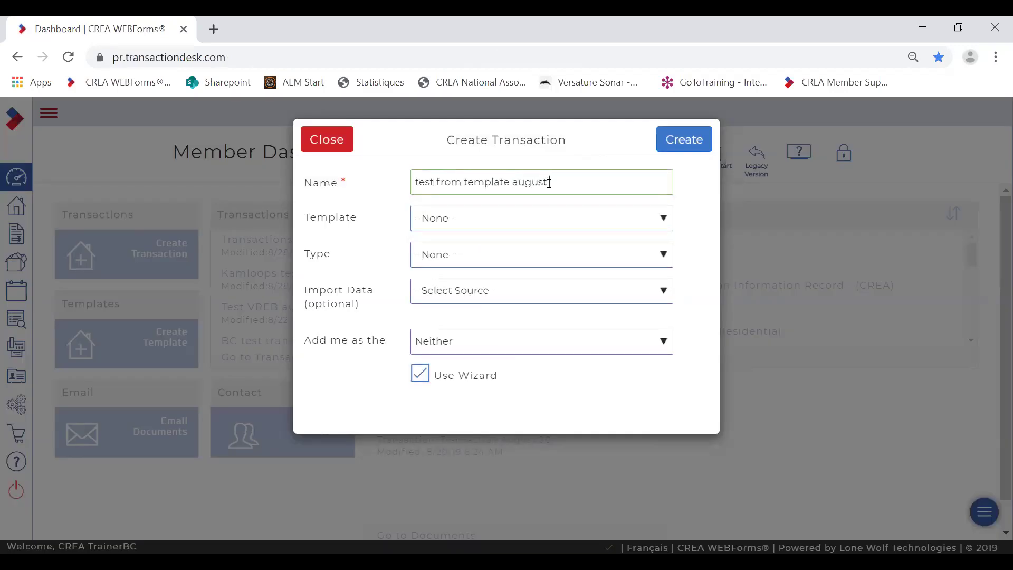
left_click(662, 218)
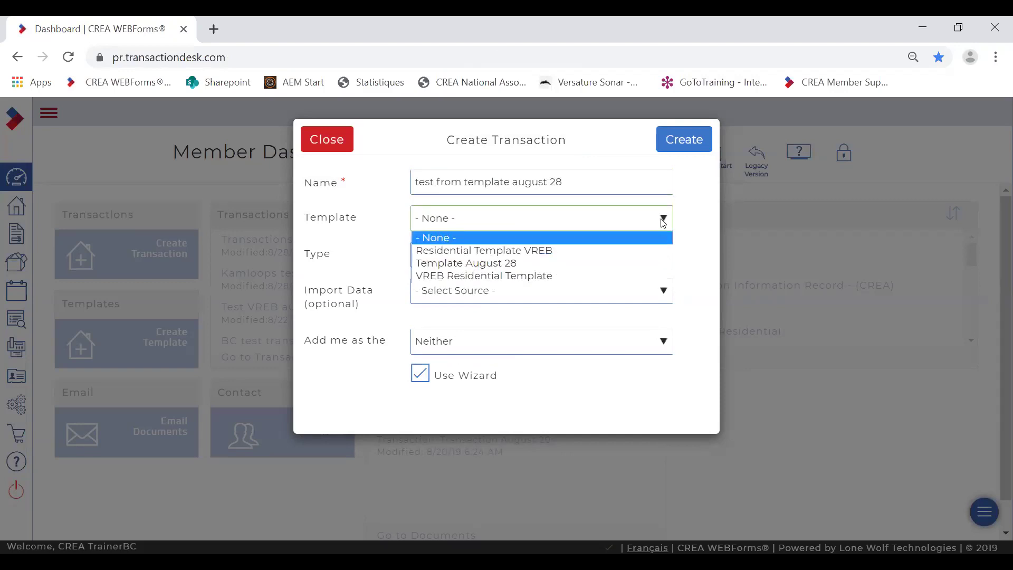
left_click(521, 263)
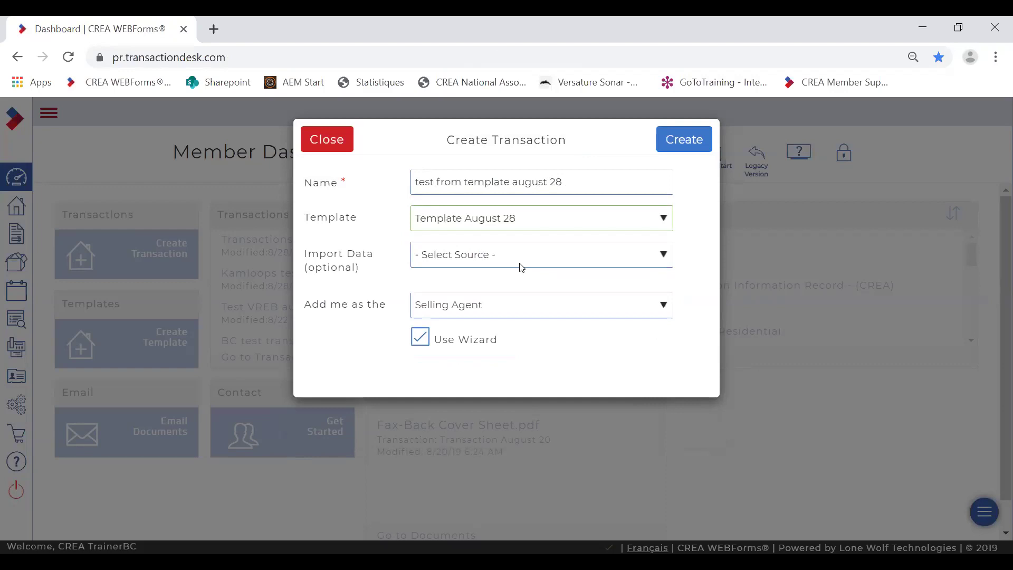
Step: Import Kamloops listing MLS 153159, turn off Use Wizard, and create the transaction
left_click(664, 259)
left_click(503, 350)
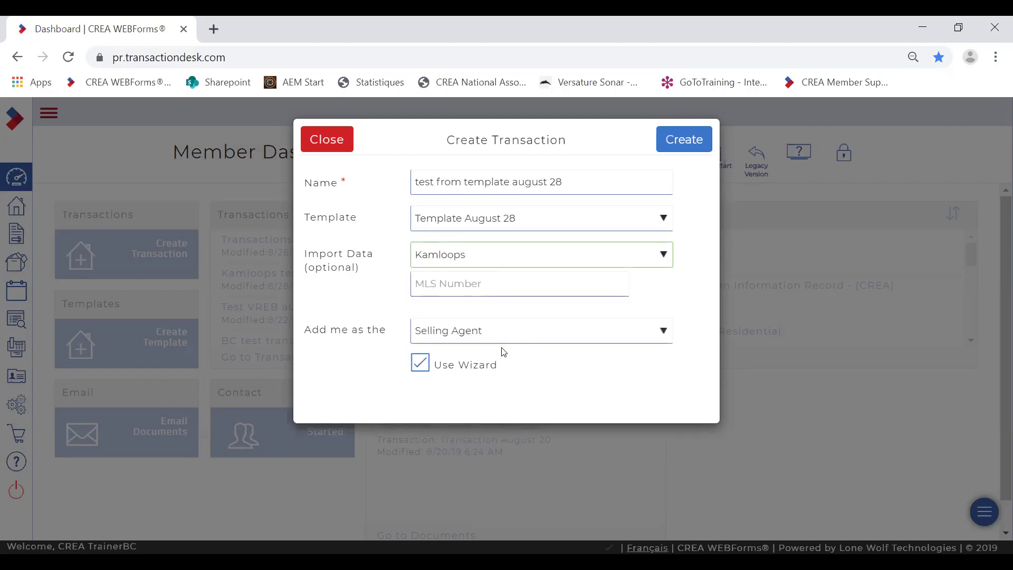
left_click(479, 279)
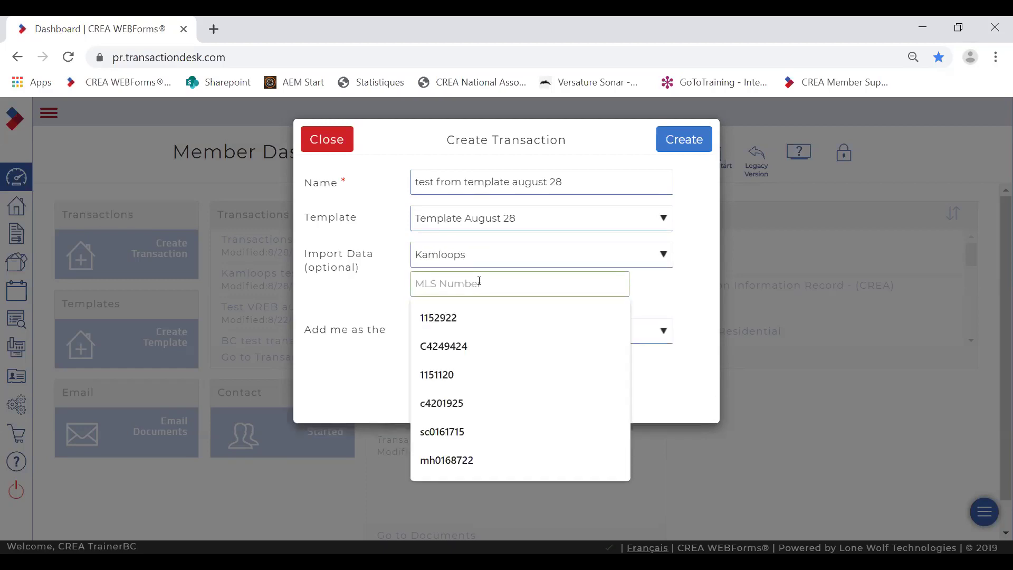
type("1")
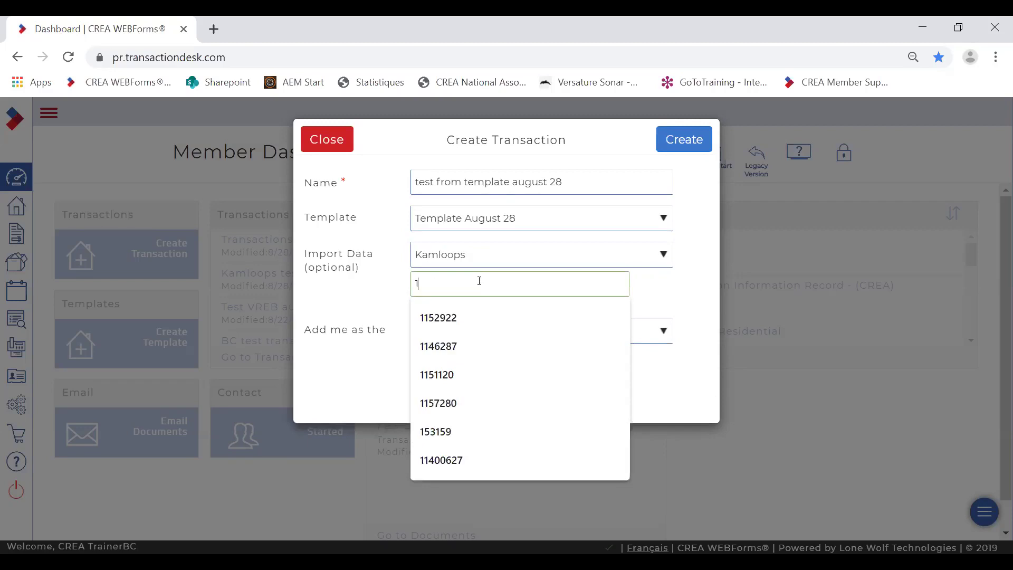
type("5")
left_click(464, 319)
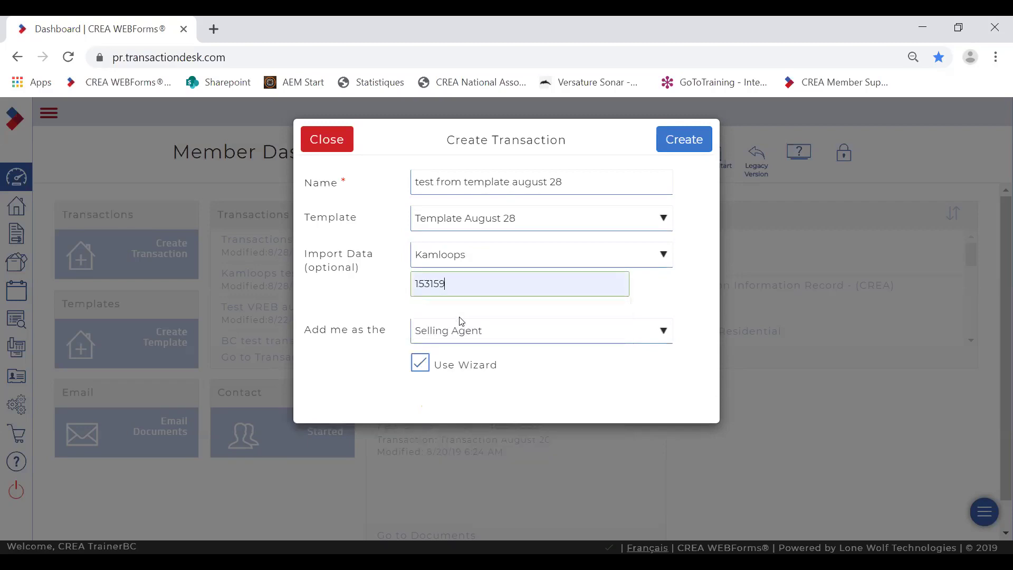
left_click(421, 368)
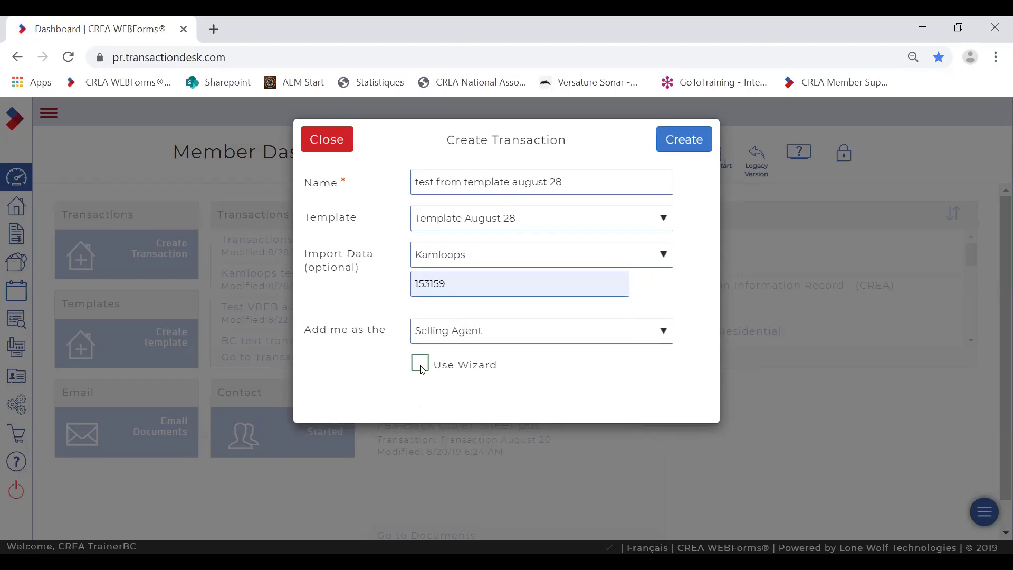
left_click(676, 144)
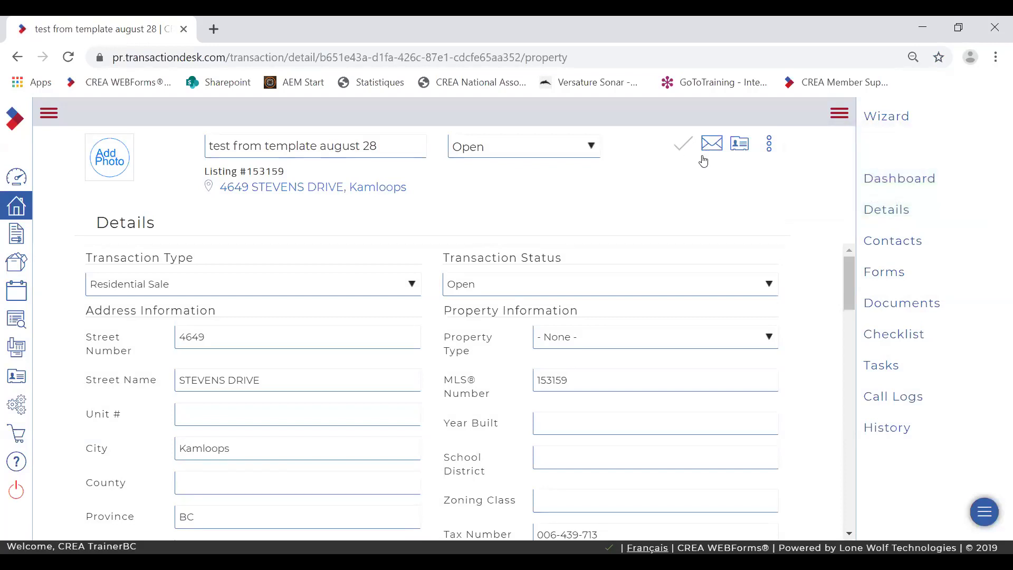
Step: Open the new transaction's CPS - Residential (2 Pages) form from its Forms list
left_click(885, 274)
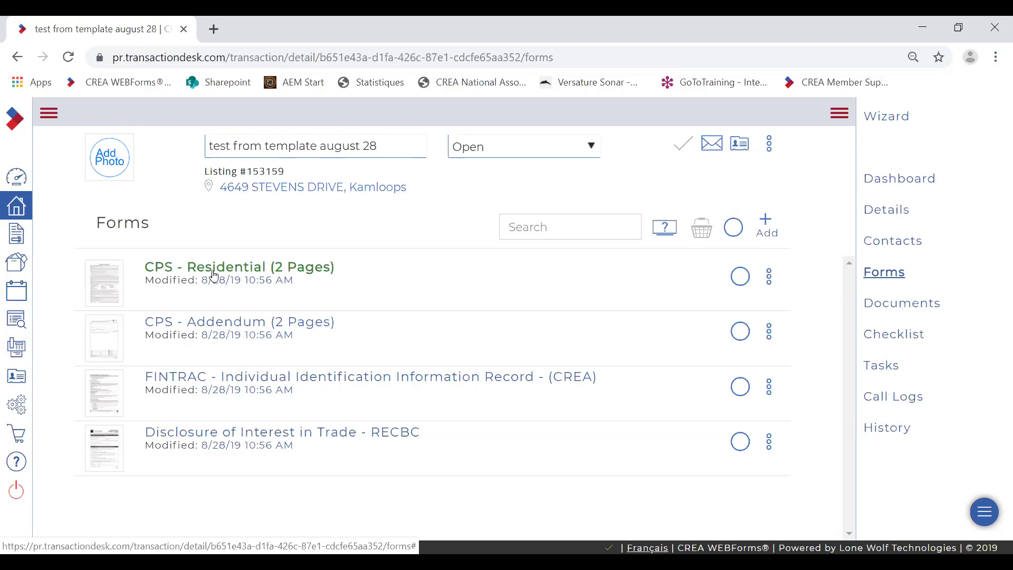
left_click(213, 268)
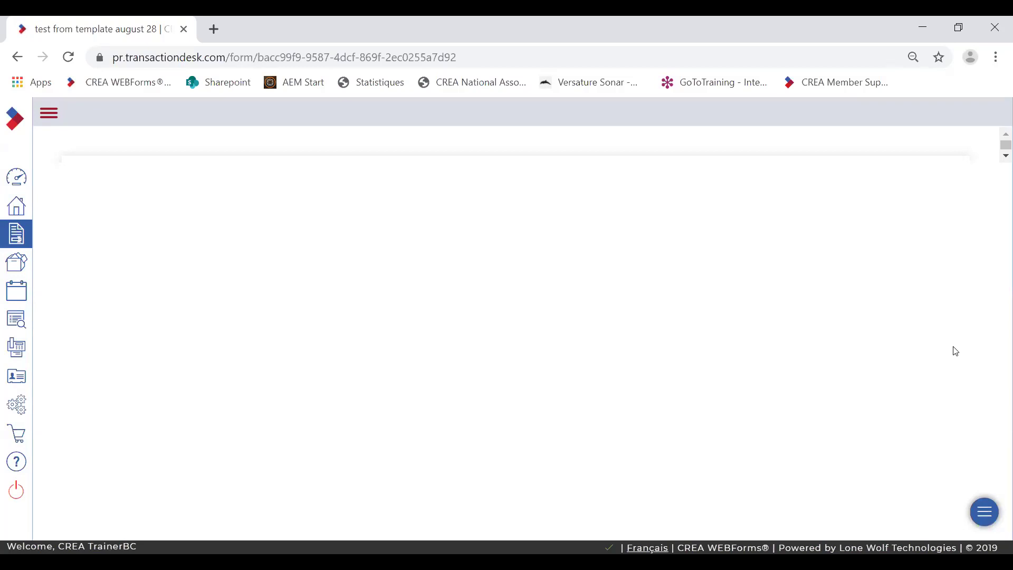
Step: Add a 'more changes' line after the first condition in Terms and Conditions, then exit the form
scroll(998, 523, "down", 4)
scroll(998, 523, "down", 20)
scroll(998, 523, "down", 15)
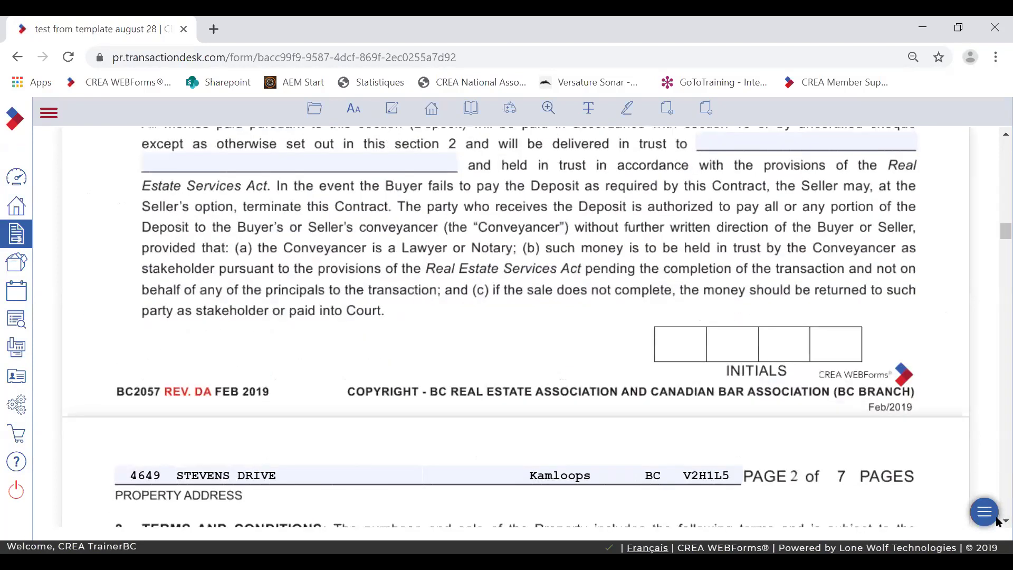
scroll(998, 522, "down", 7)
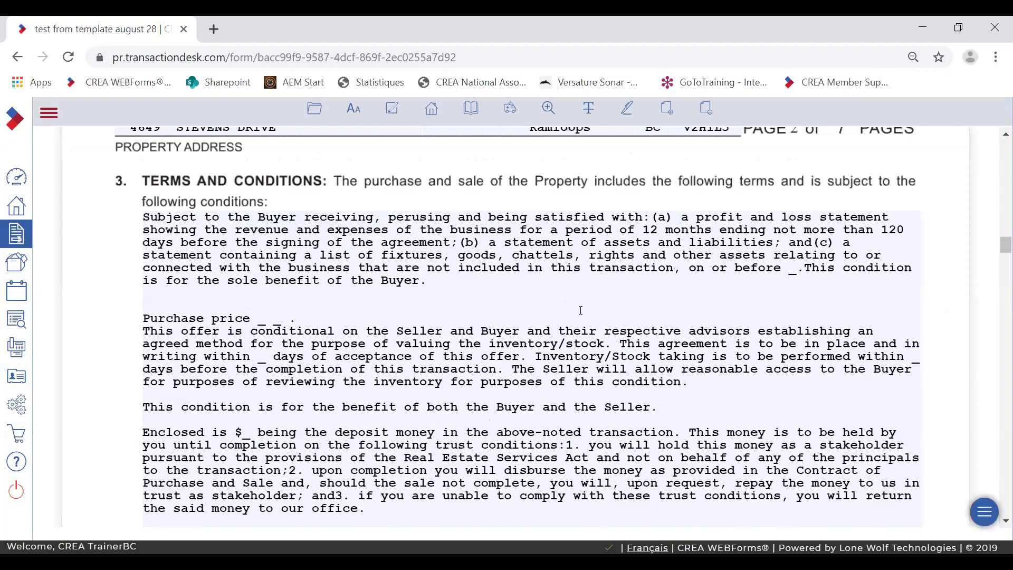
left_click(479, 283)
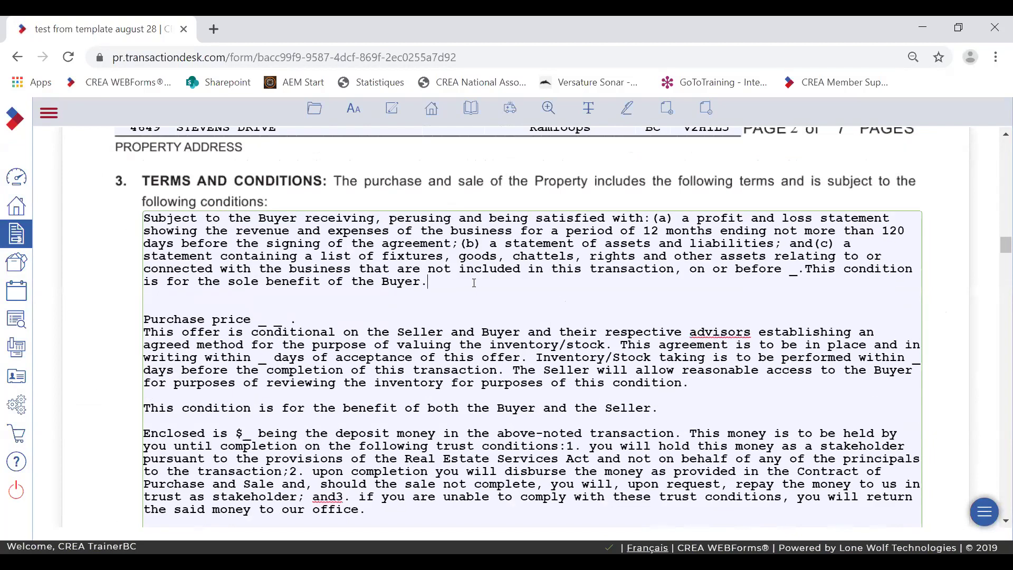
key("Return")
key("Return")
type("more changes")
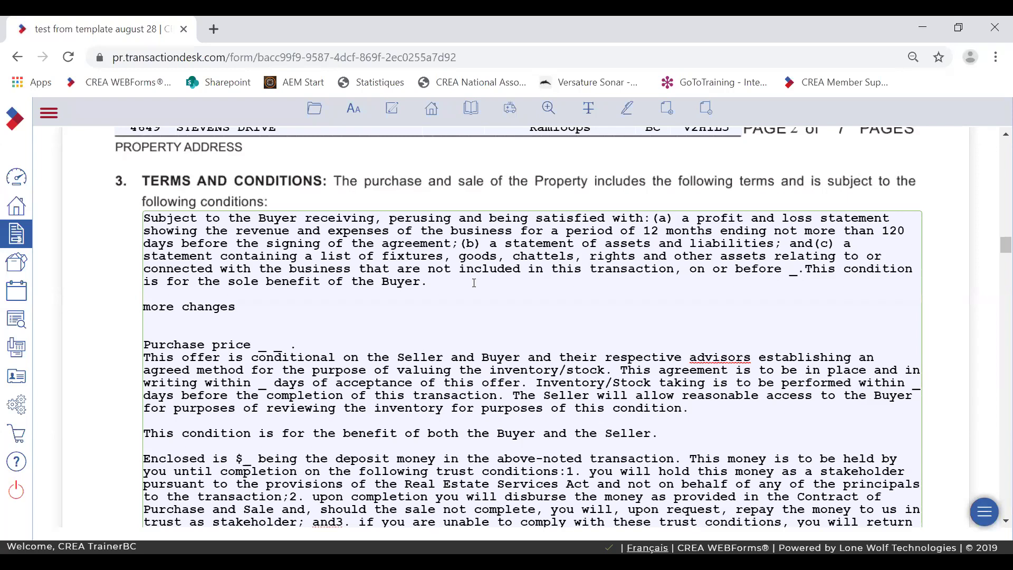
mouse_move(309, 117)
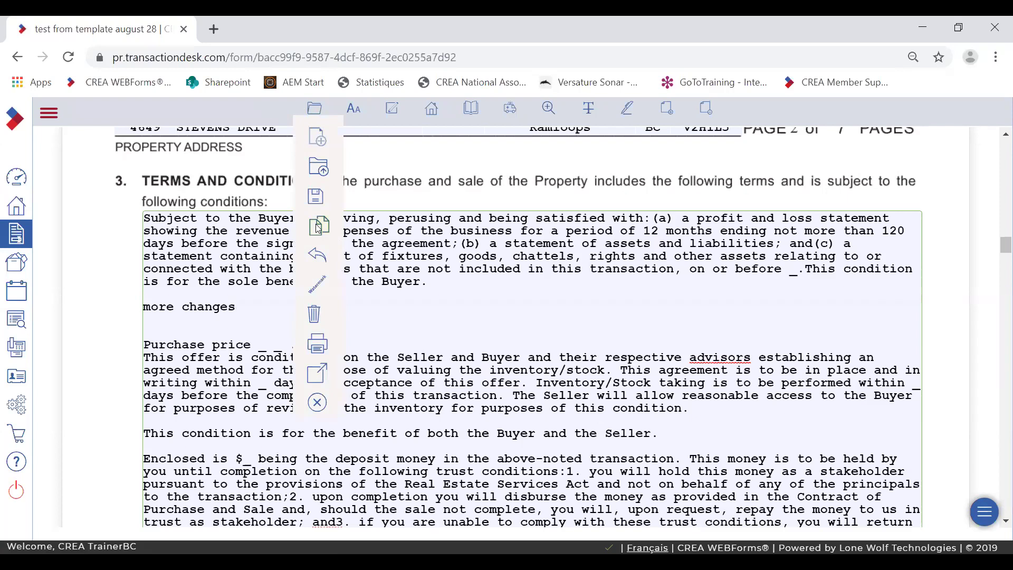
left_click(317, 403)
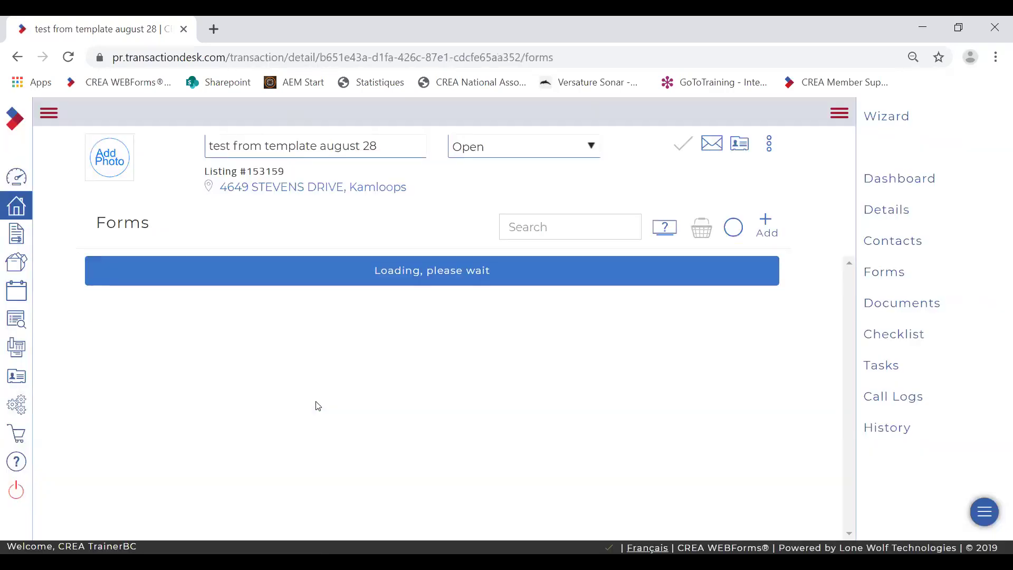